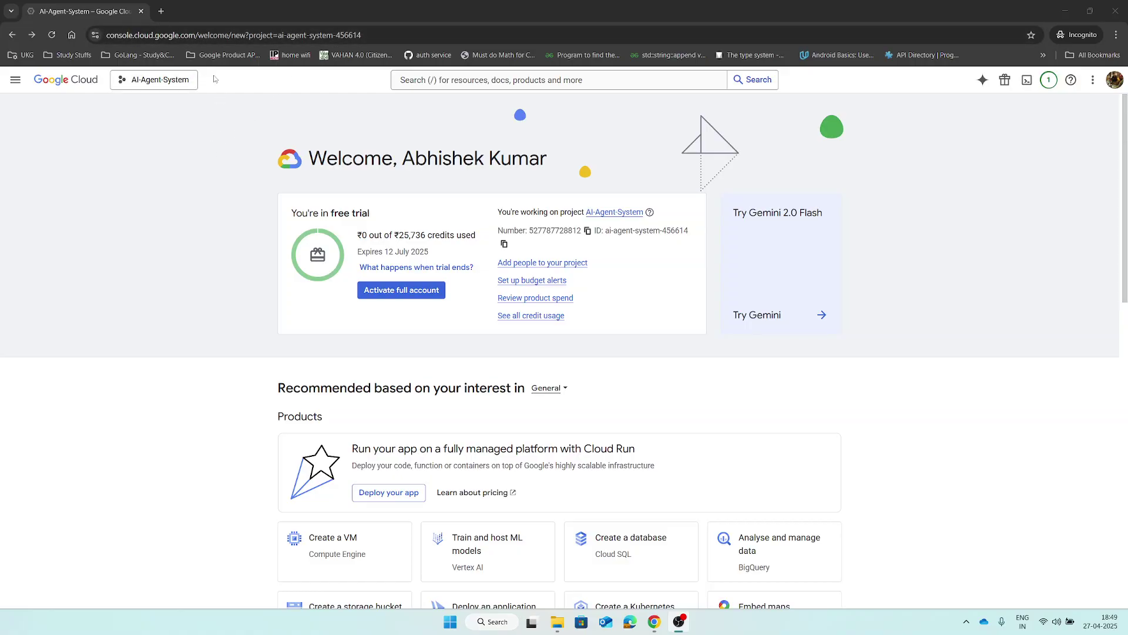
pyautogui.click(176, 35)
pyautogui.moveTo(196, 35); pyautogui.dragTo(104, 36)
pyautogui.click(175, 230)
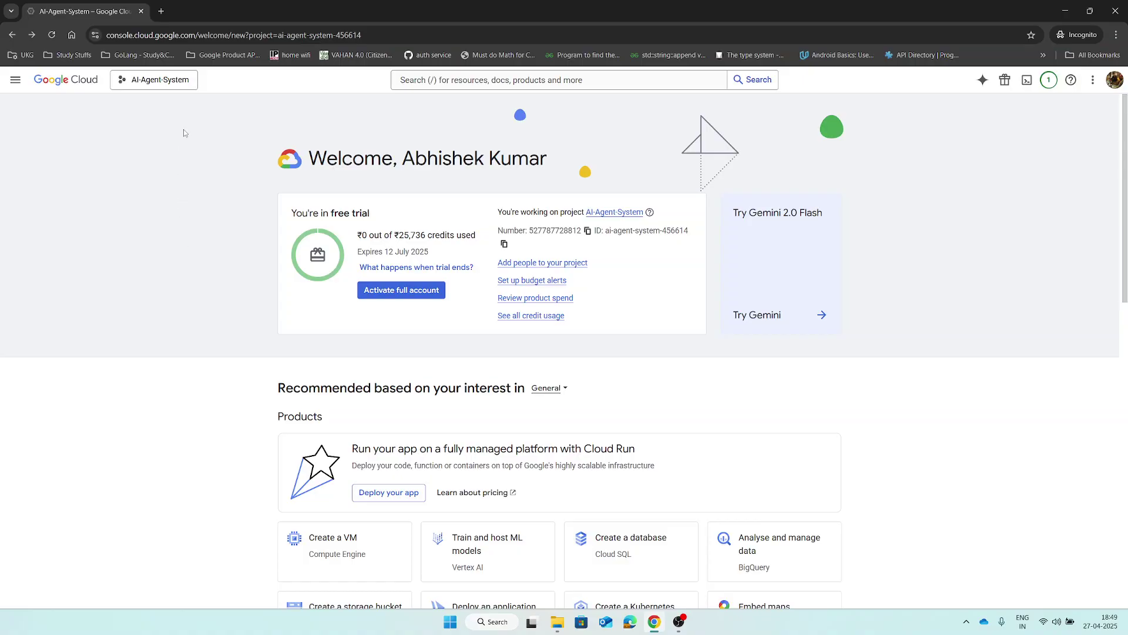
pyautogui.click(156, 79)
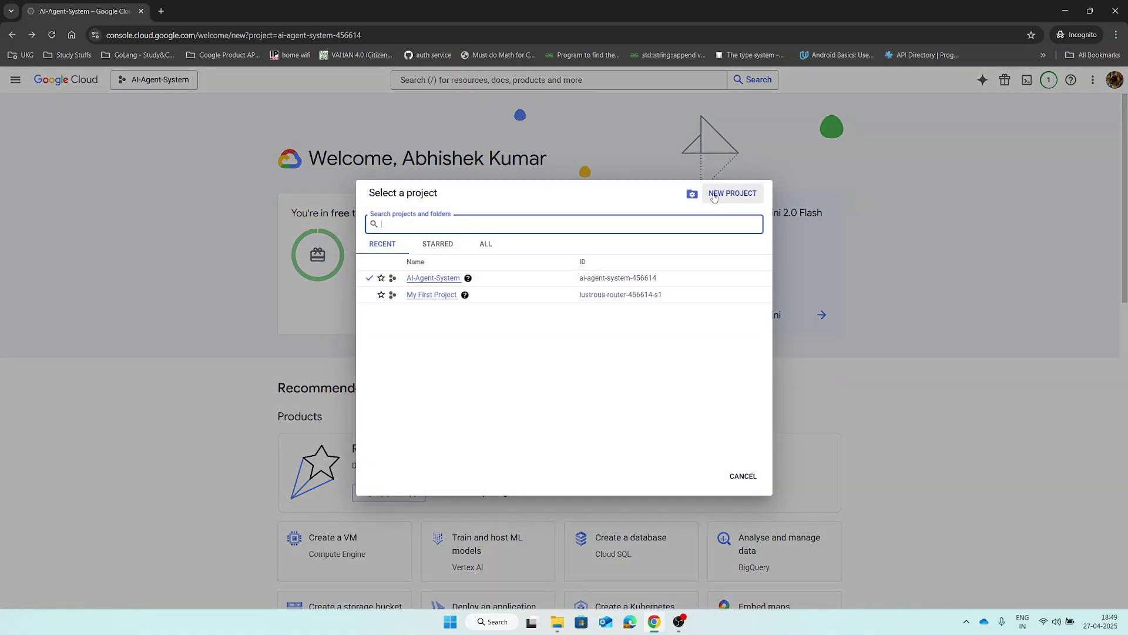
pyautogui.click(710, 196)
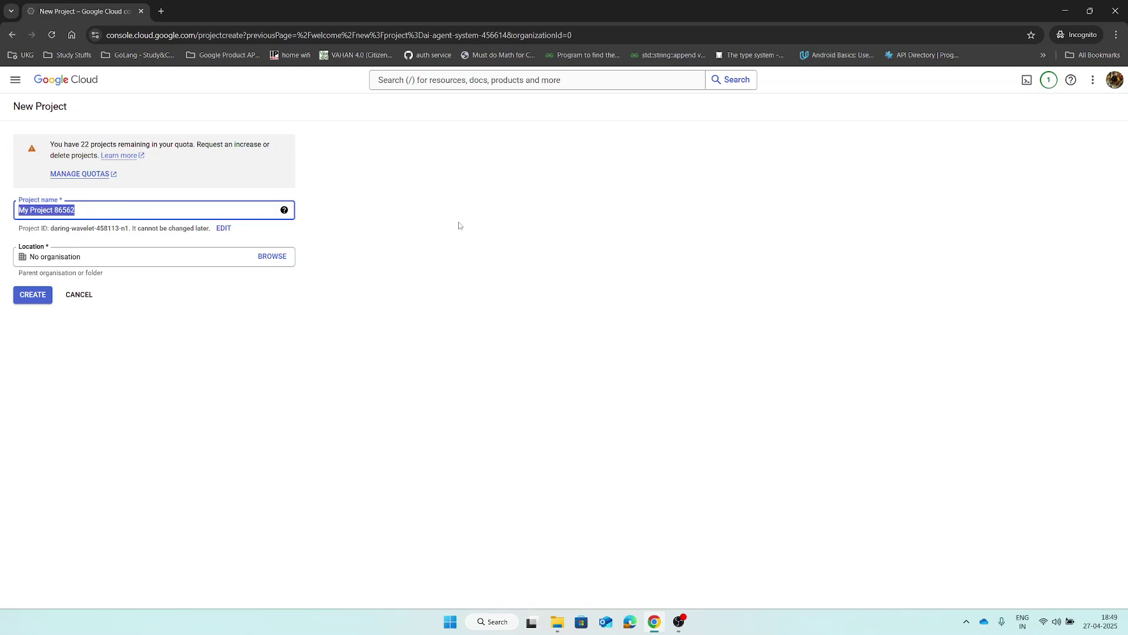
pyautogui.hotkey('alt', 'Left')
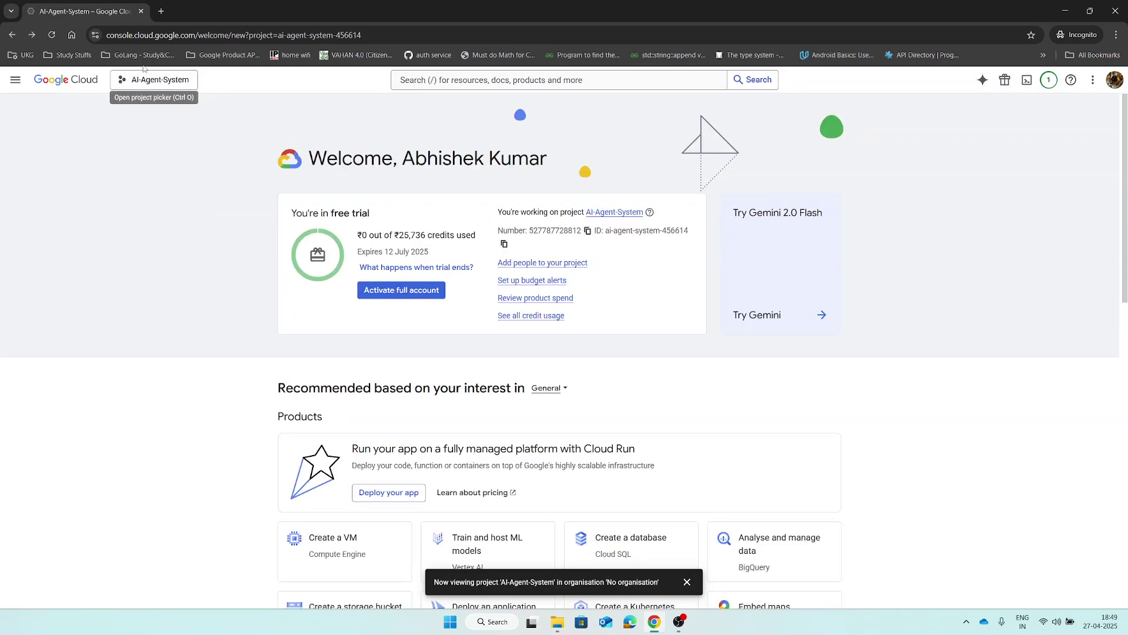
# Open AI Applications for the AI-Agent-System project and dismiss the project notification.
pyautogui.click(467, 79)
pyautogui.click(464, 189)
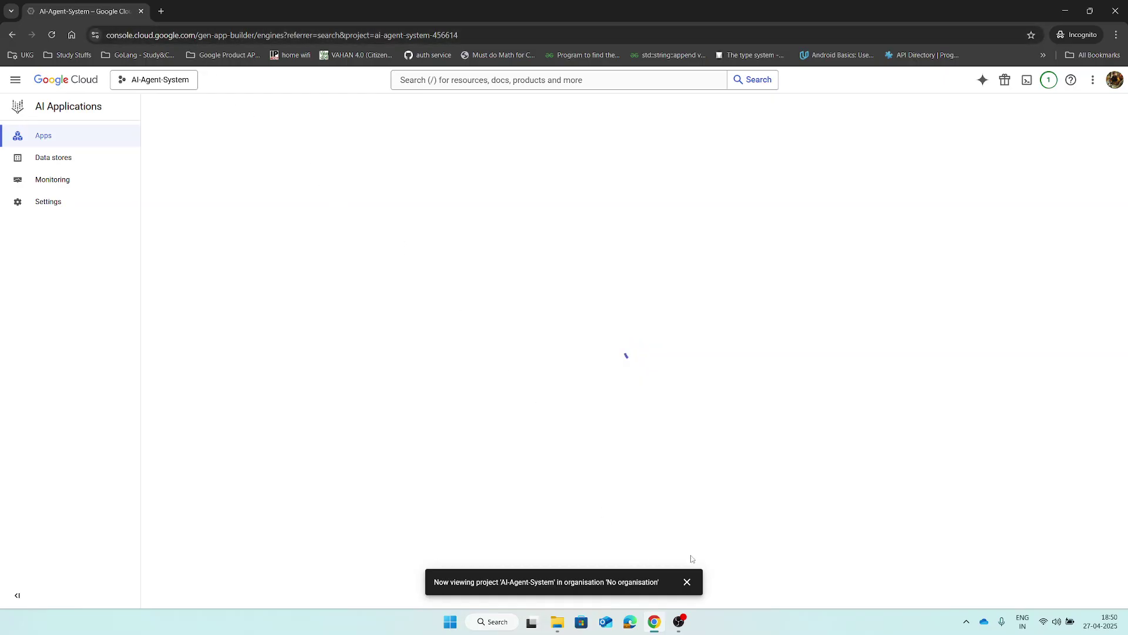
pyautogui.click(687, 582)
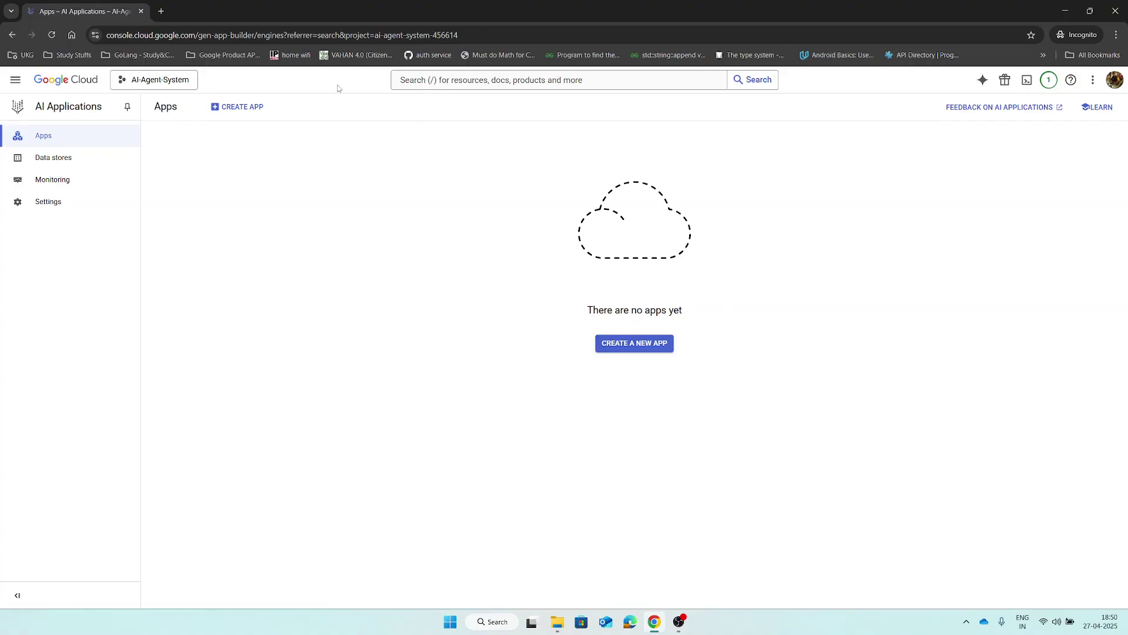
# Start creating a new app and choose Chat among the conversation agents as the app type.
pyautogui.click(624, 350)
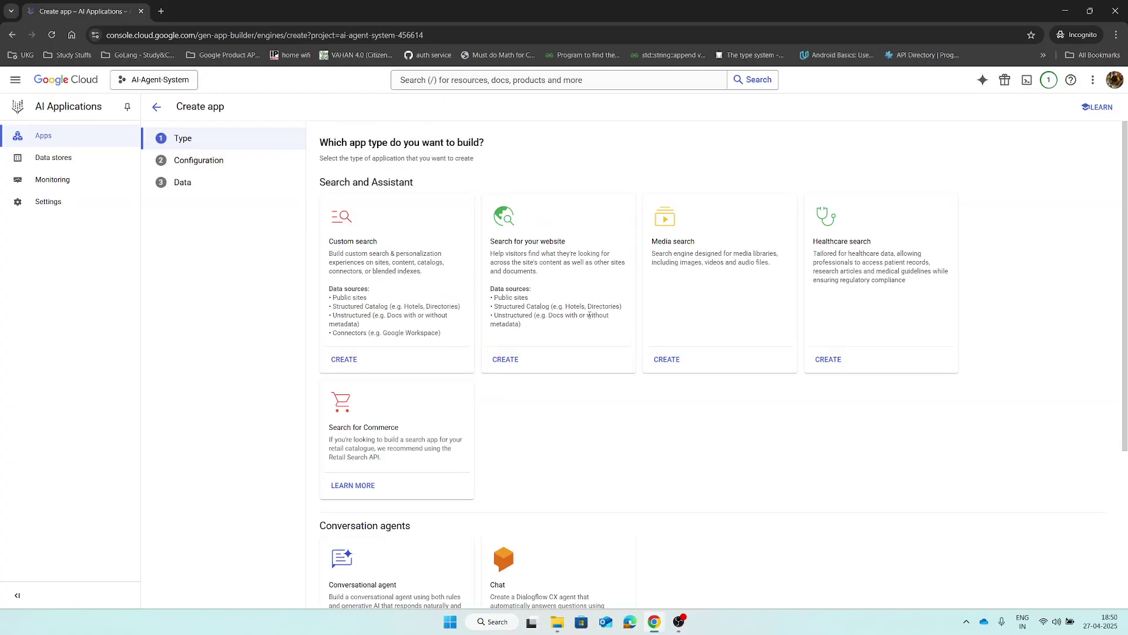
pyautogui.scroll(-2, 589, 318)
pyautogui.scroll(2, 647, 323)
pyautogui.scroll(-4, 556, 306)
pyautogui.scroll(3, 414, 370)
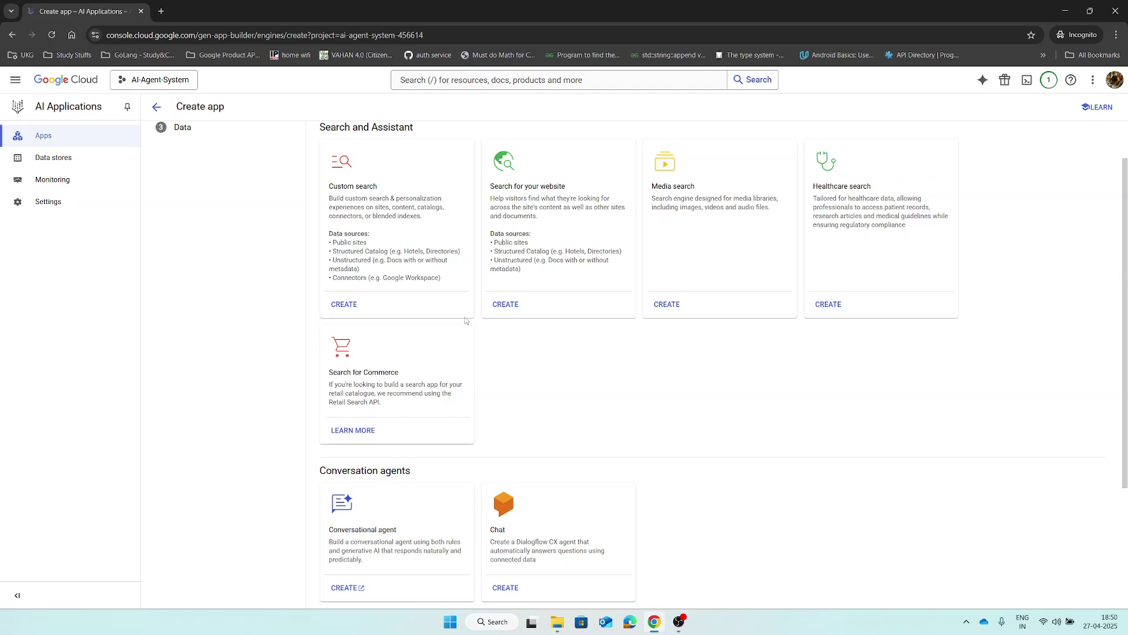
pyautogui.scroll(-1, 455, 378)
pyautogui.scroll(-2, 455, 378)
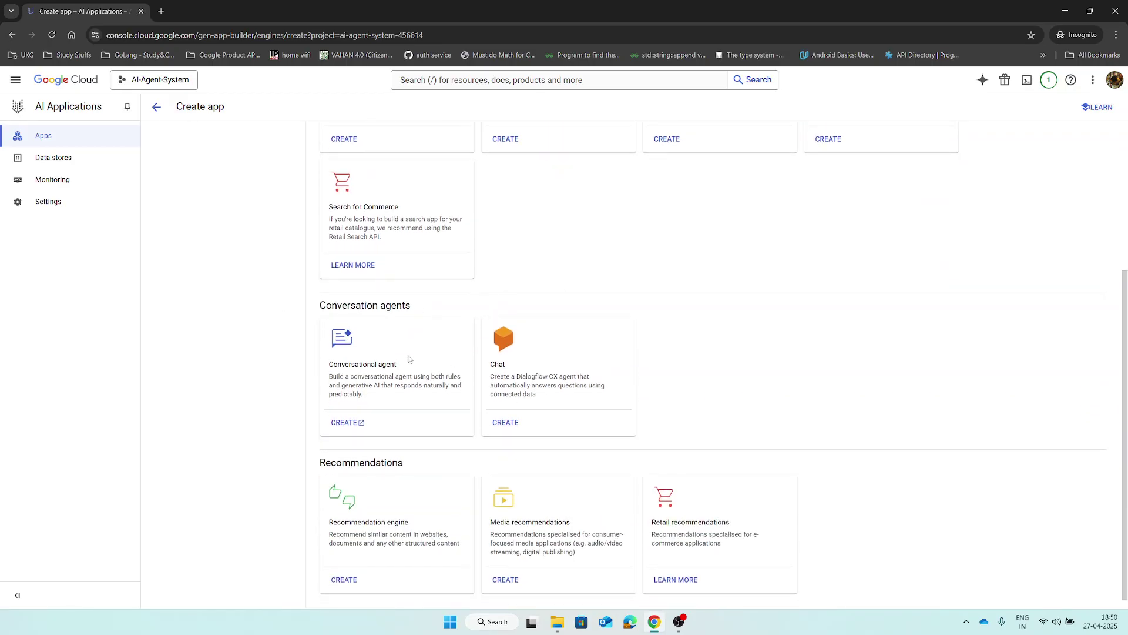
pyautogui.moveTo(479, 366); pyautogui.dragTo(584, 395)
pyautogui.click(531, 404)
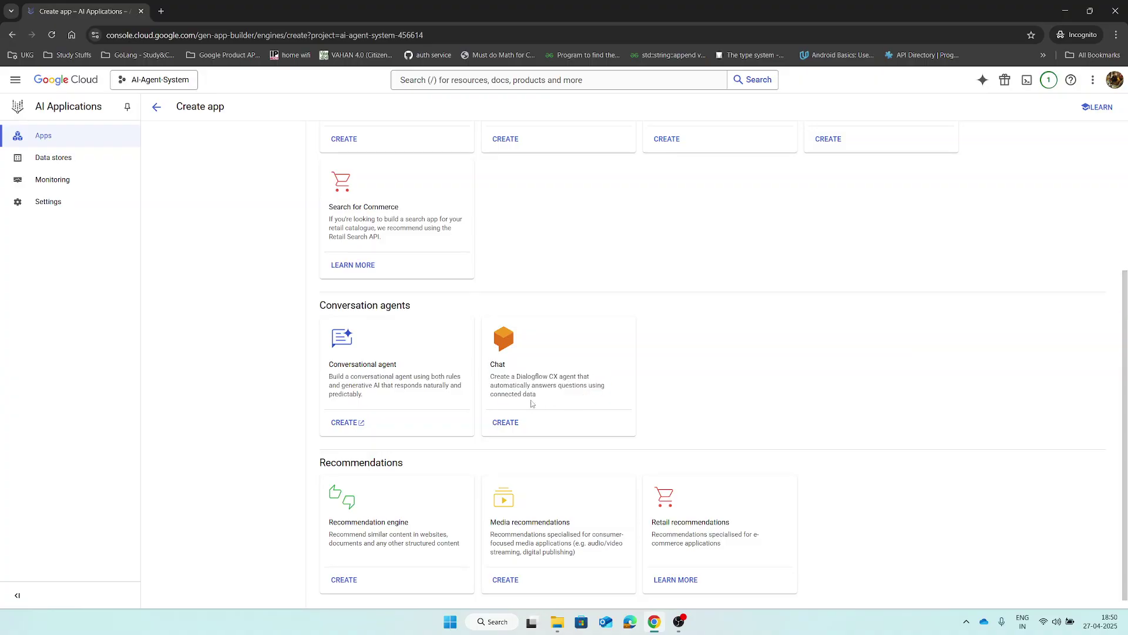
pyautogui.click(506, 423)
# Configure the agent with company name IntuitAndCode and agent name JavaITuitor, and continue to the data stage.
pyautogui.click(408, 212)
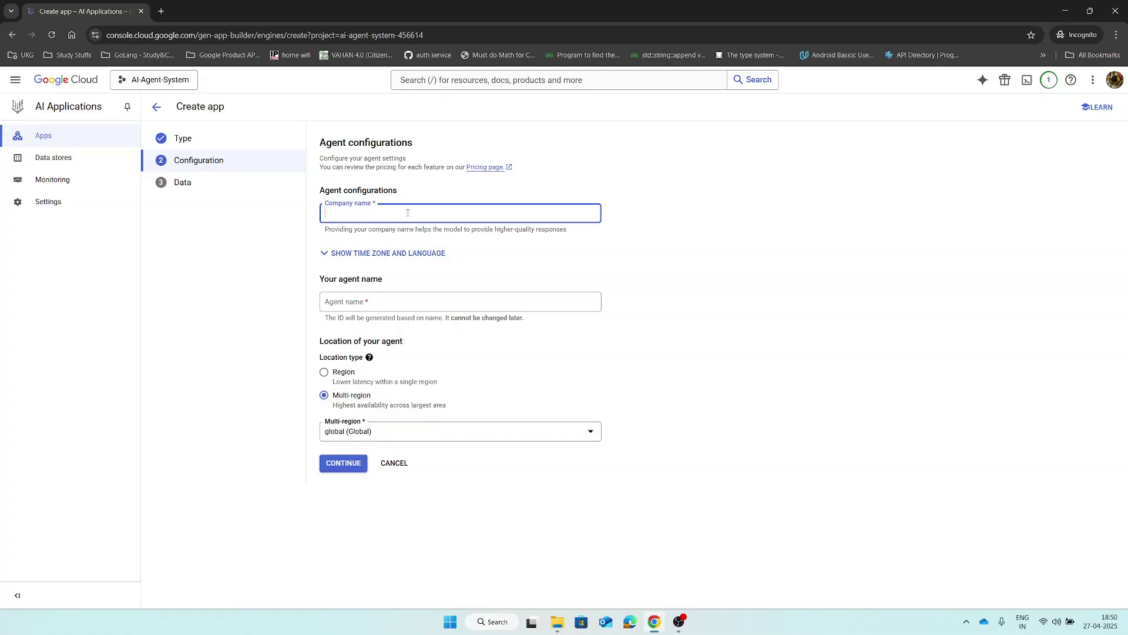
pyautogui.write('ntuitAndCode')
pyautogui.click(325, 214)
pyautogui.write('I')
pyautogui.click(362, 305)
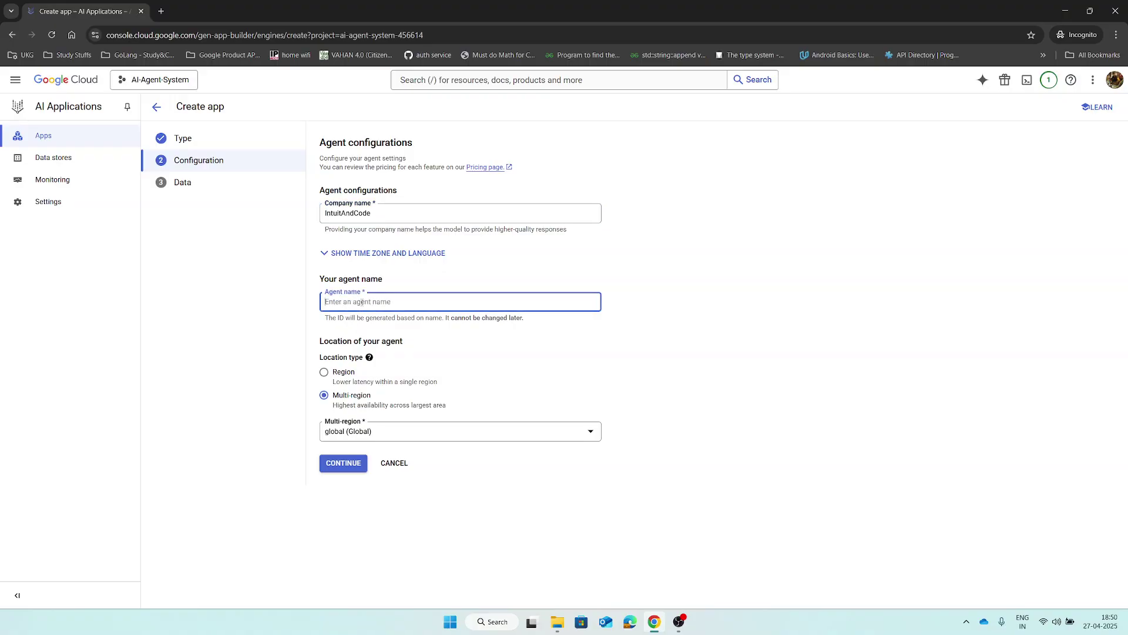
pyautogui.write('Java')
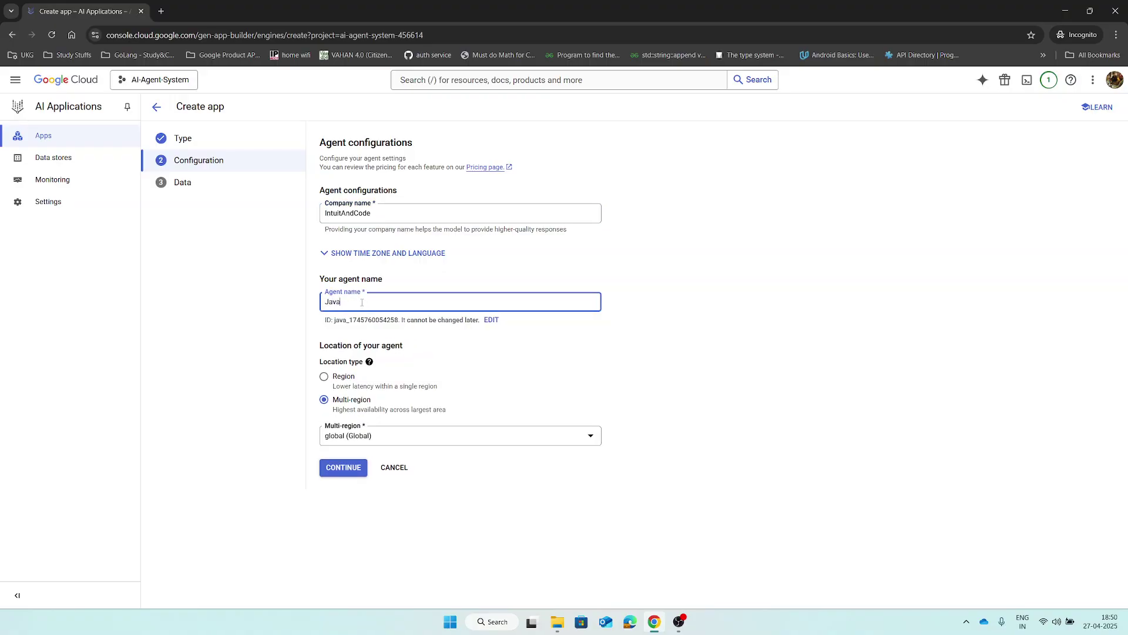
pyautogui.write('ITuitor')
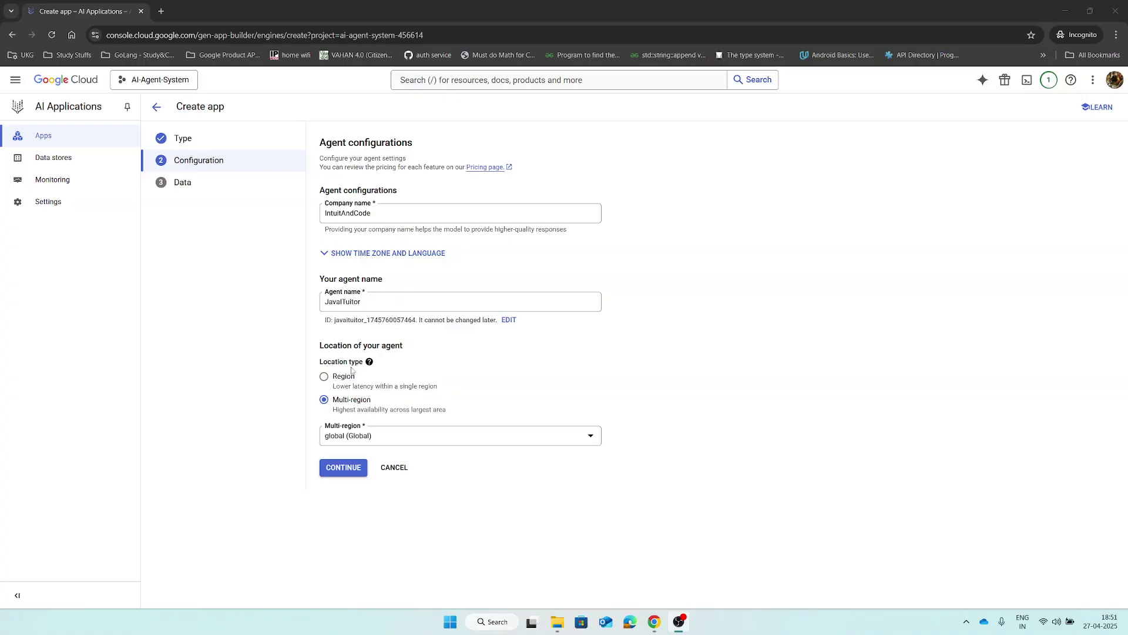
pyautogui.click(344, 468)
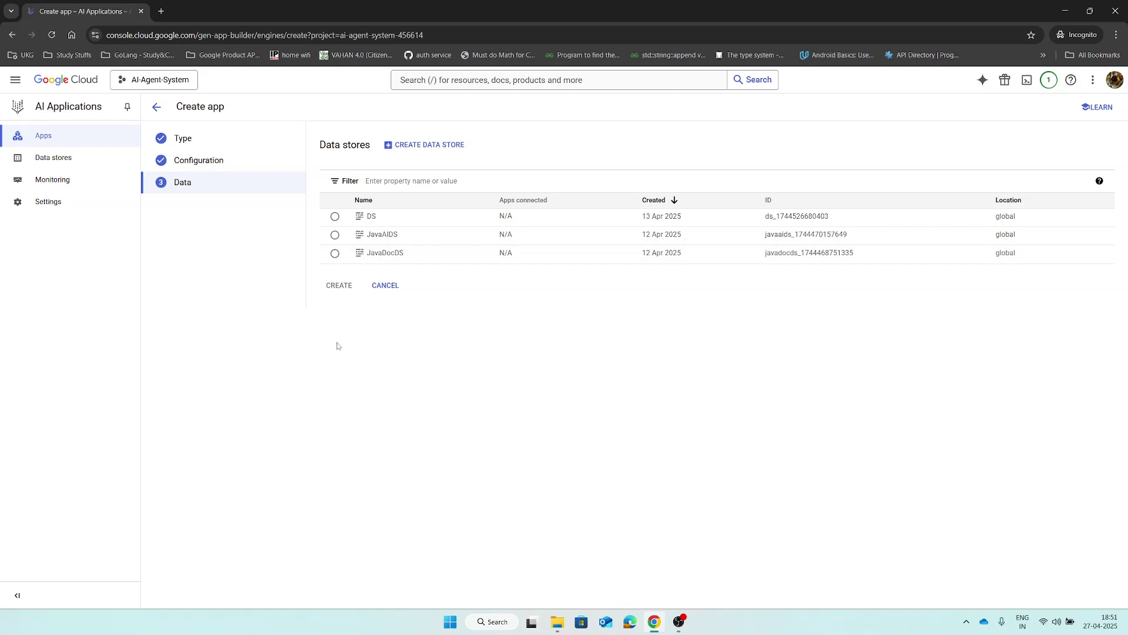
# Start a new data store with Cloud Storage as its source and set the import to a file.
pyautogui.click(402, 151)
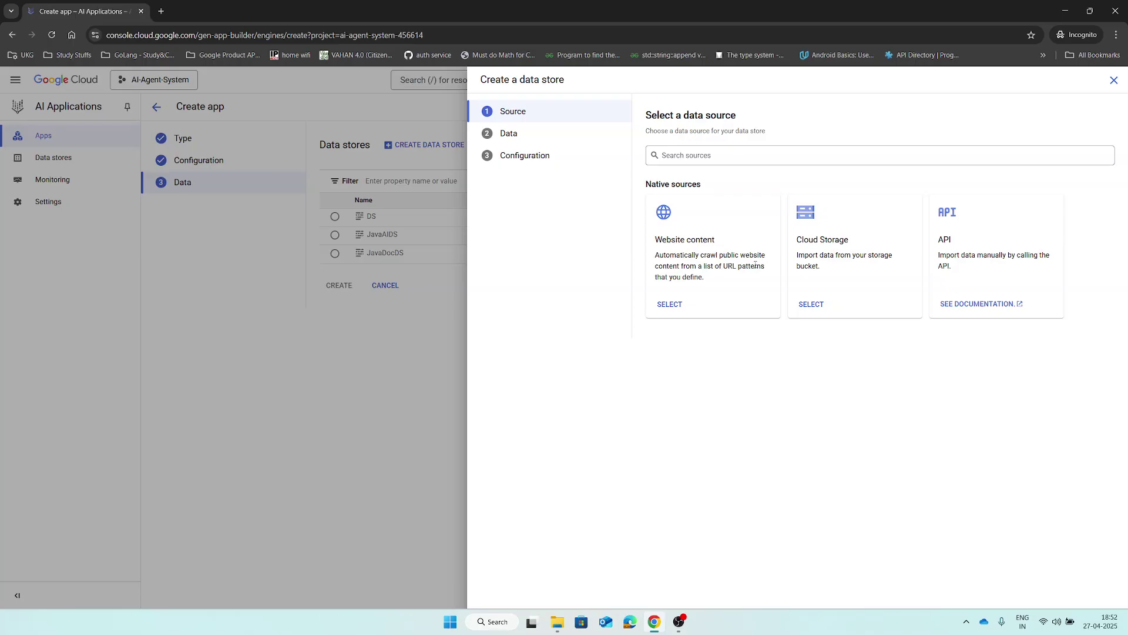
pyautogui.moveTo(716, 257); pyautogui.dragTo(739, 267)
pyautogui.click(711, 266)
pyautogui.click(820, 305)
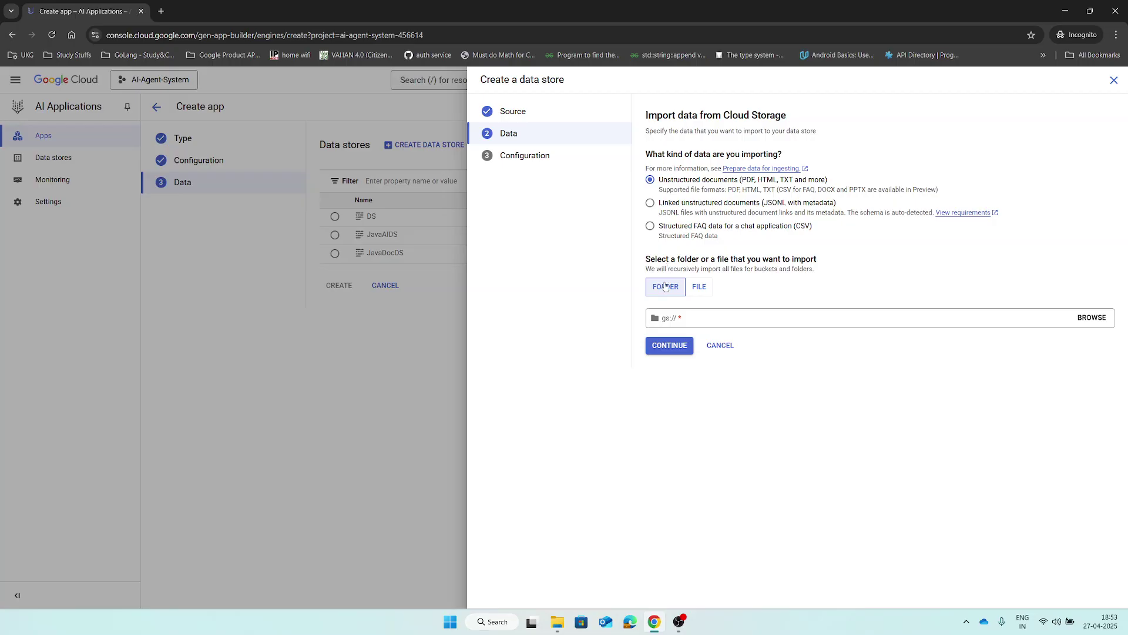
pyautogui.click(697, 289)
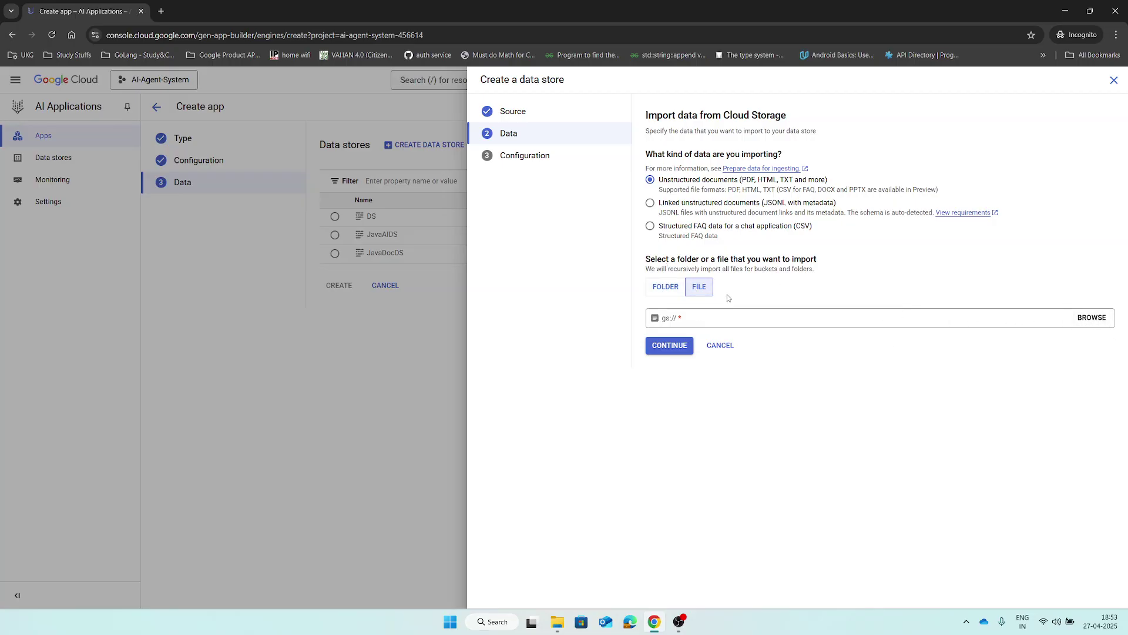
# Browse the Cloud Storage locations and try to create a new bucket named JavaDocuments.
pyautogui.click(1091, 318)
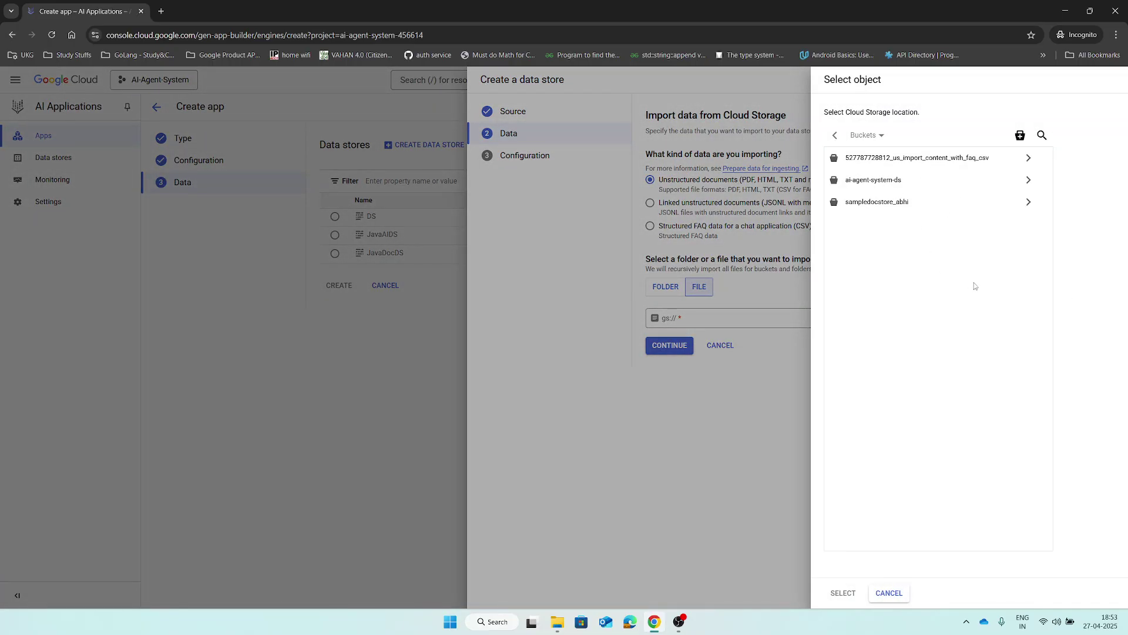
pyautogui.click(1019, 136)
pyautogui.click(868, 161)
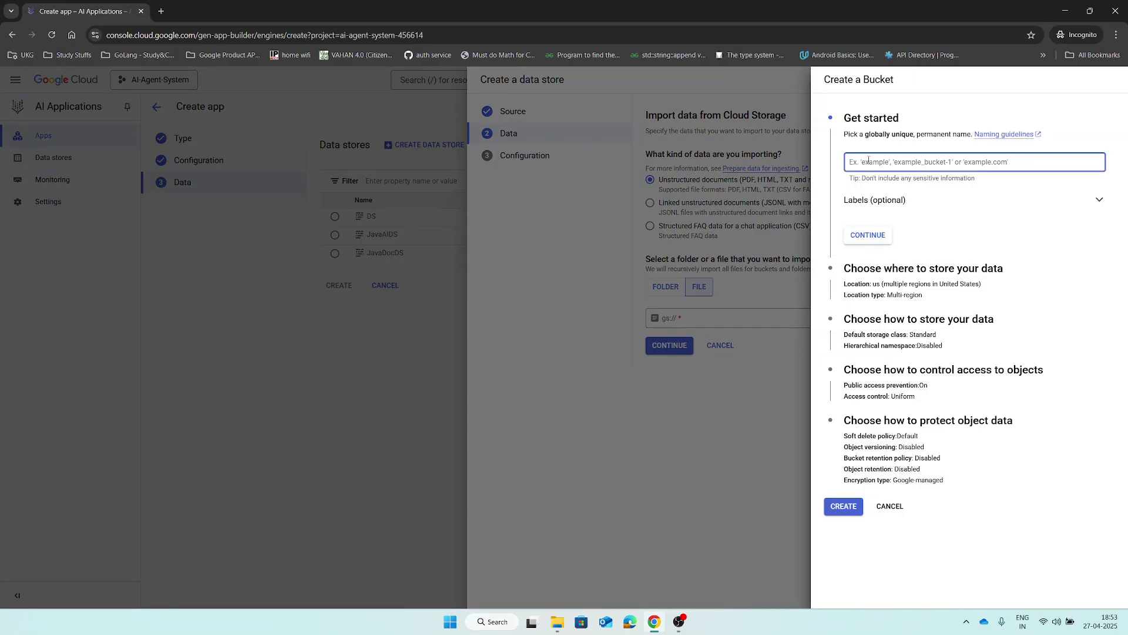
pyautogui.write('JavaDoc')
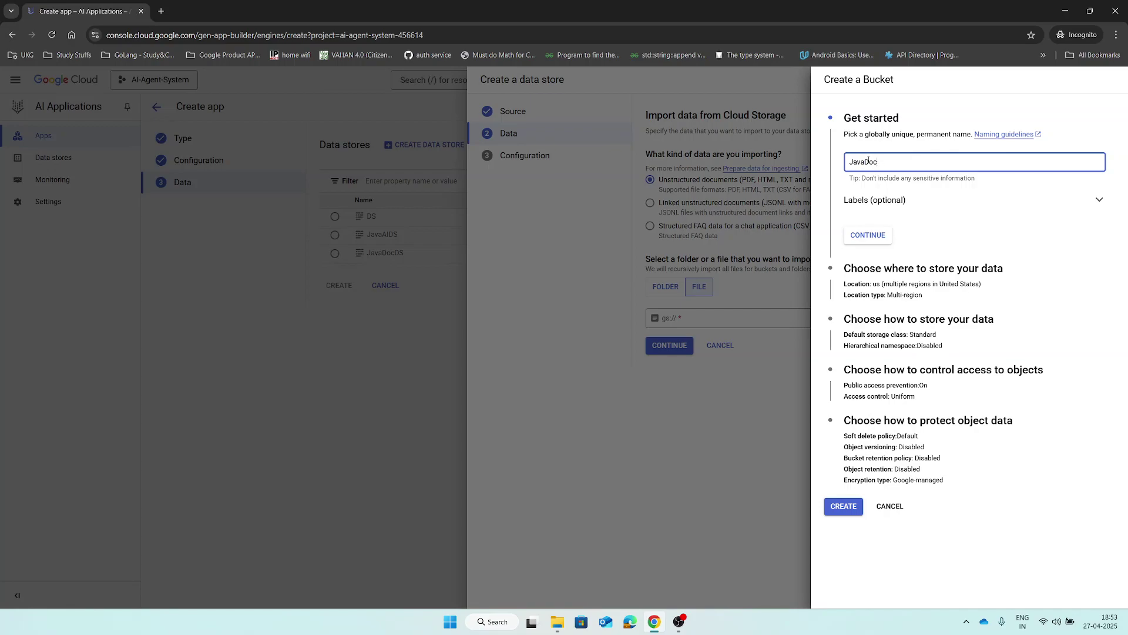
pyautogui.write('iements')
pyautogui.click(844, 506)
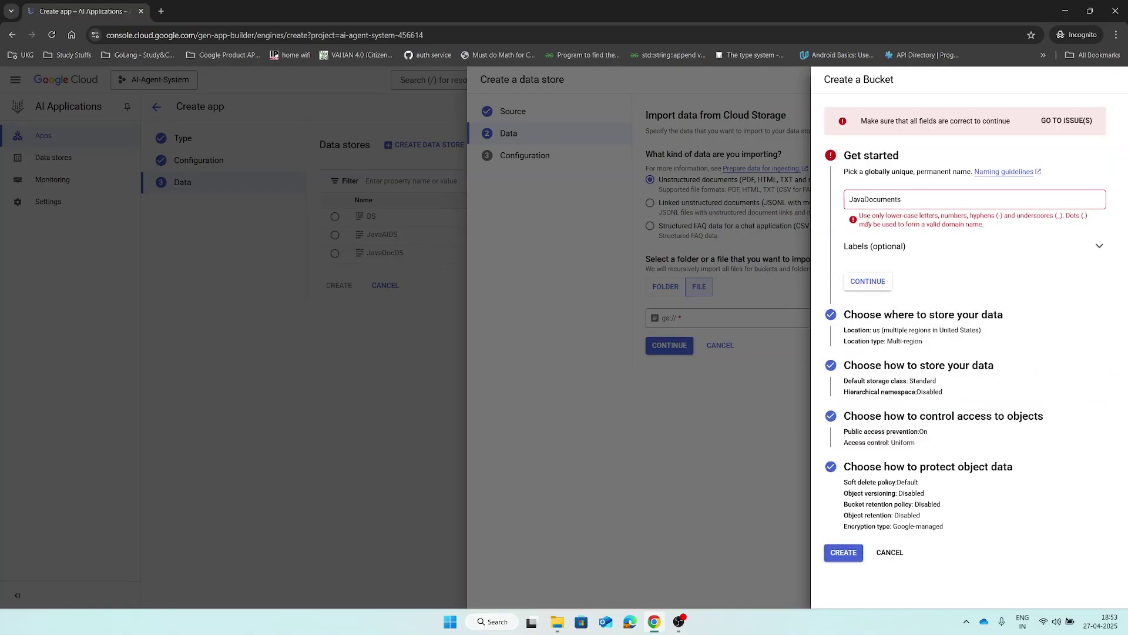
# Change the bucket name to javadocuments and create the bucket with public access prevention enforced.
pyautogui.click(854, 198)
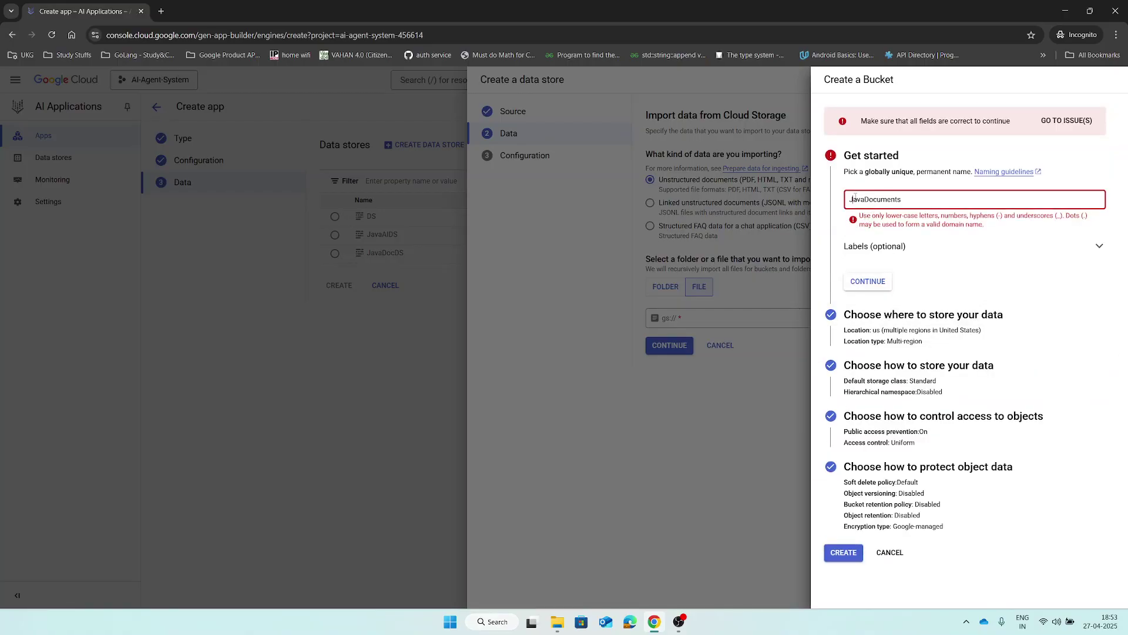
pyautogui.press('BackSpace')
pyautogui.write('j')
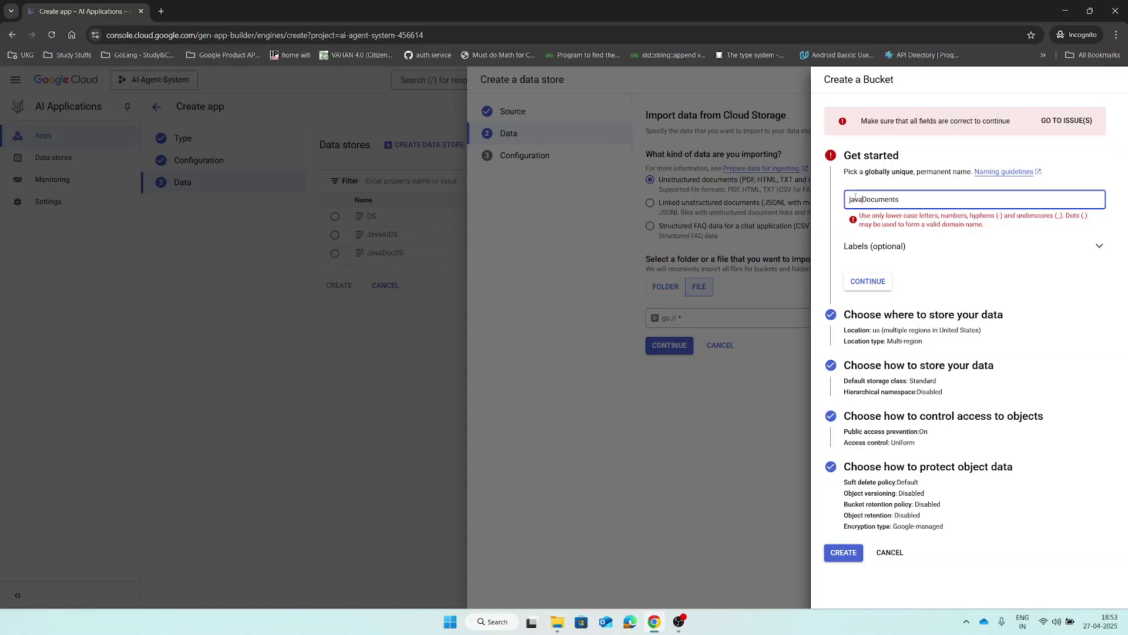
pyautogui.press('BackSpace')
pyautogui.write('d')
pyautogui.doubleClick(889, 200)
pyautogui.click(842, 543)
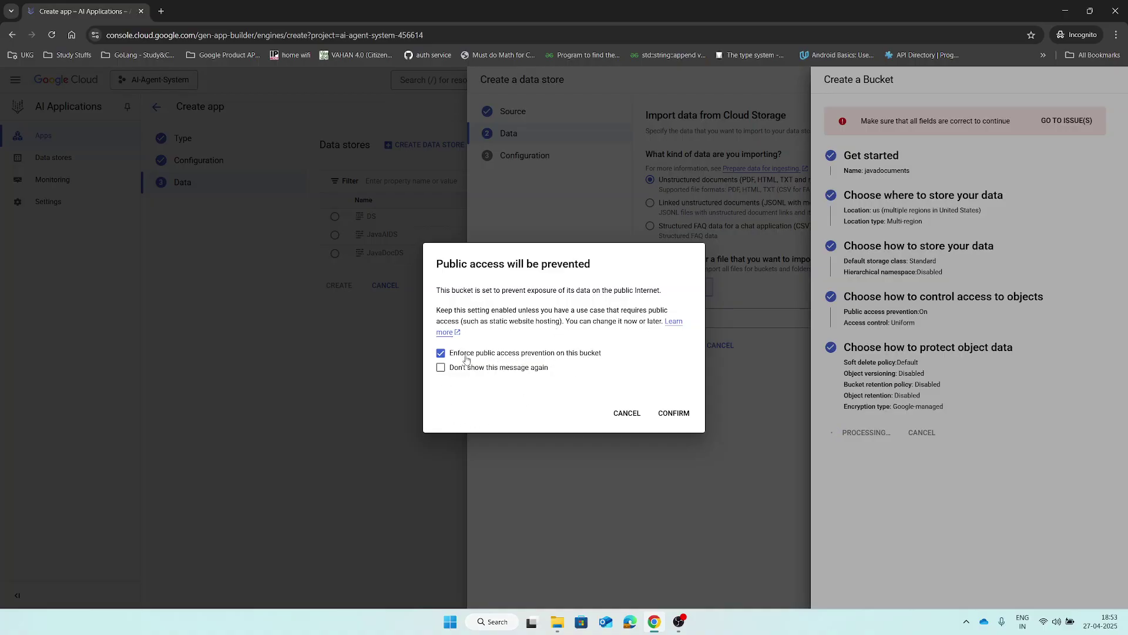
pyautogui.click(683, 413)
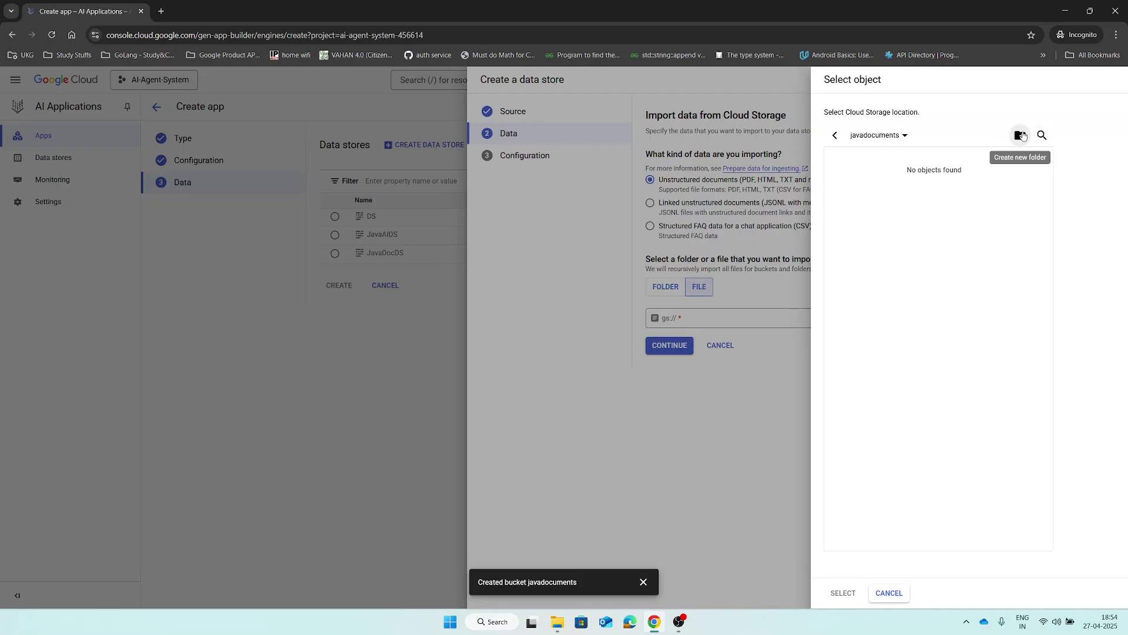
pyautogui.click(835, 135)
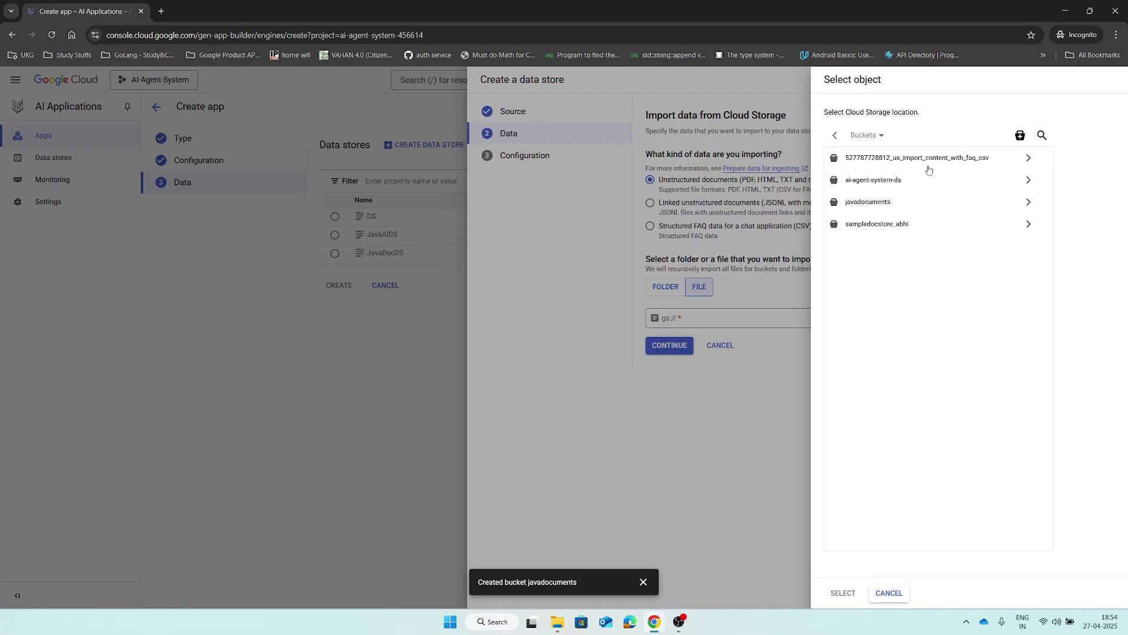
pyautogui.click(866, 206)
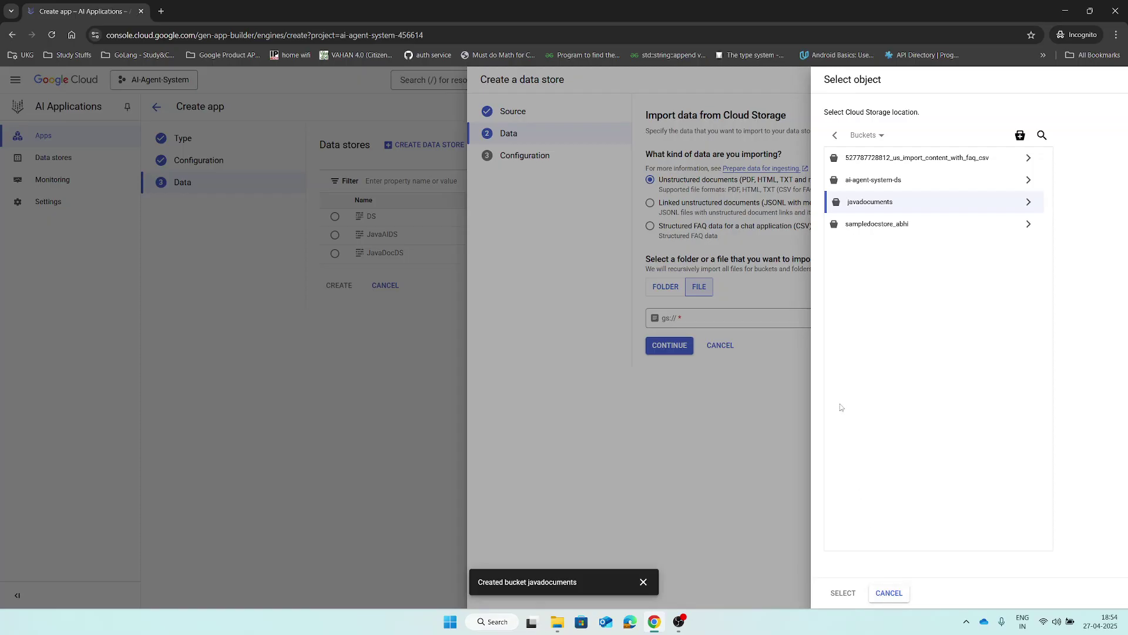
pyautogui.click(871, 206)
pyautogui.rightClick(903, 191)
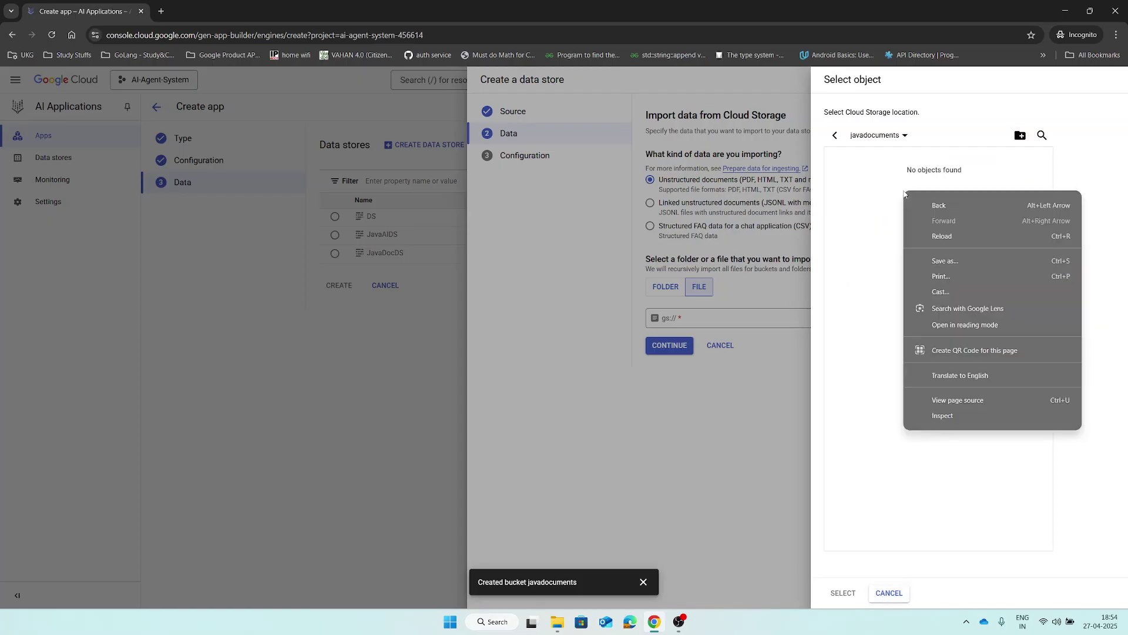
pyautogui.click(884, 252)
pyautogui.click(1020, 135)
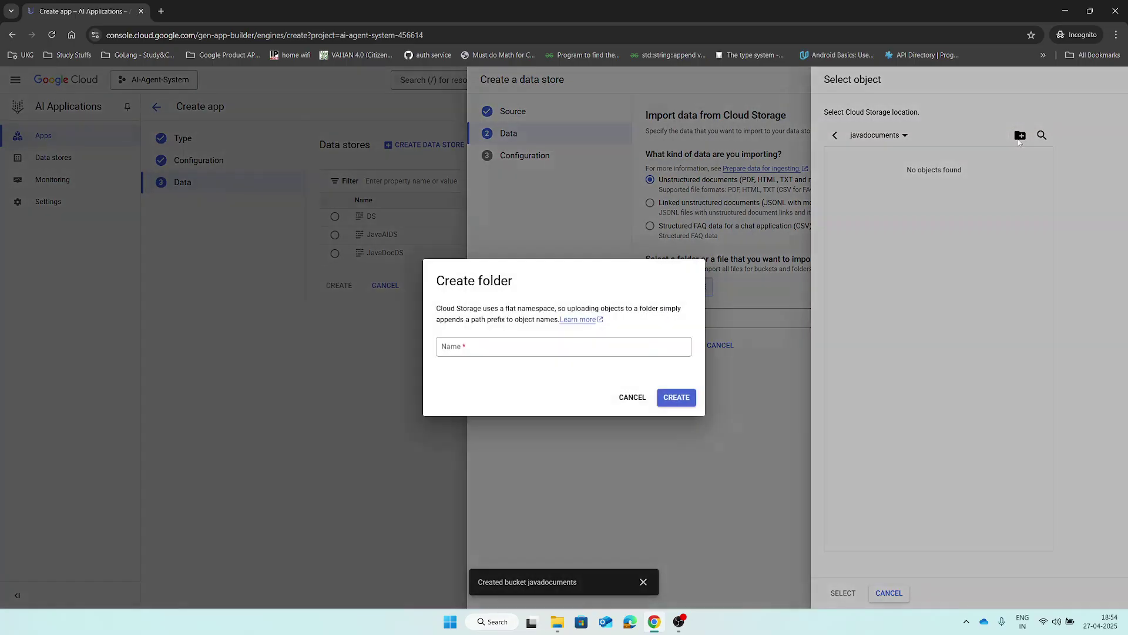
pyautogui.click(632, 398)
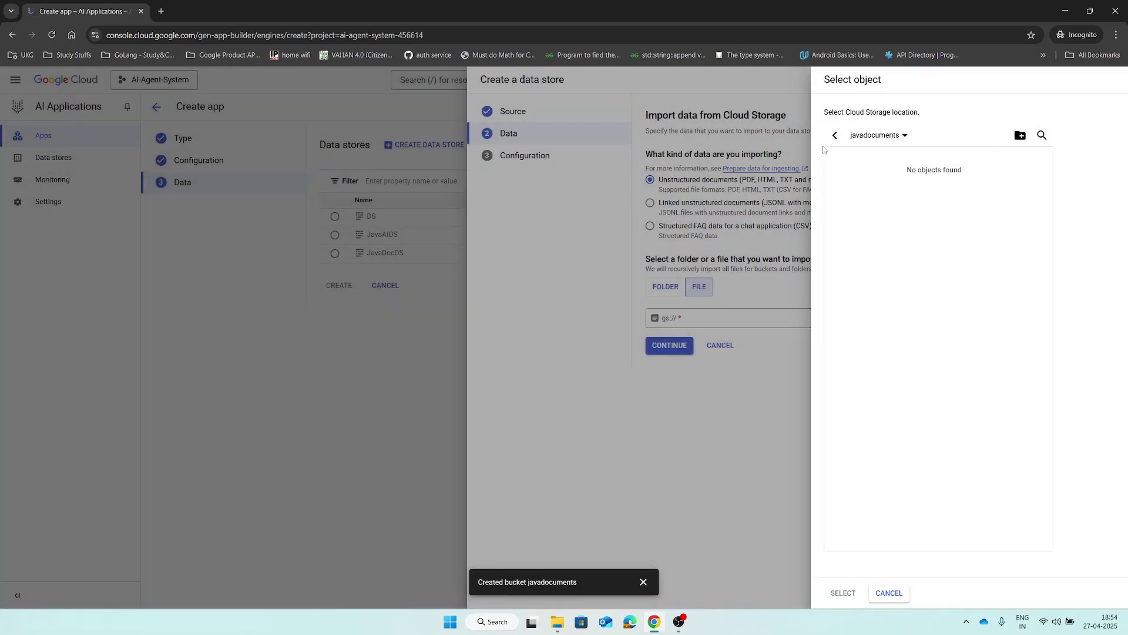
pyautogui.click(904, 136)
pyautogui.click(834, 136)
pyautogui.click(836, 137)
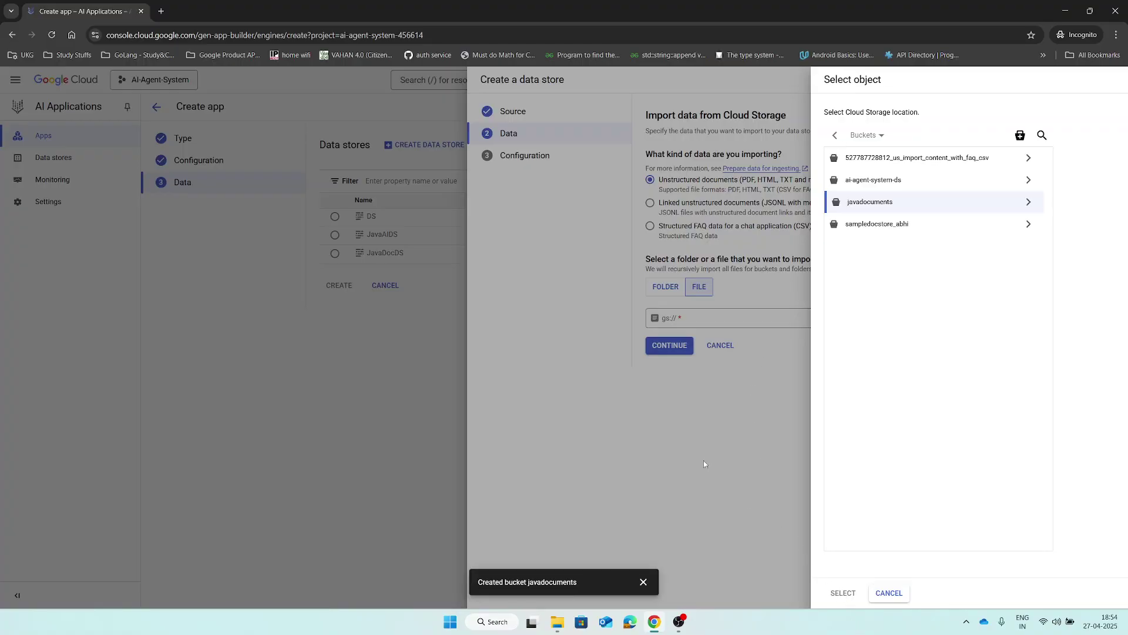
pyautogui.click(887, 593)
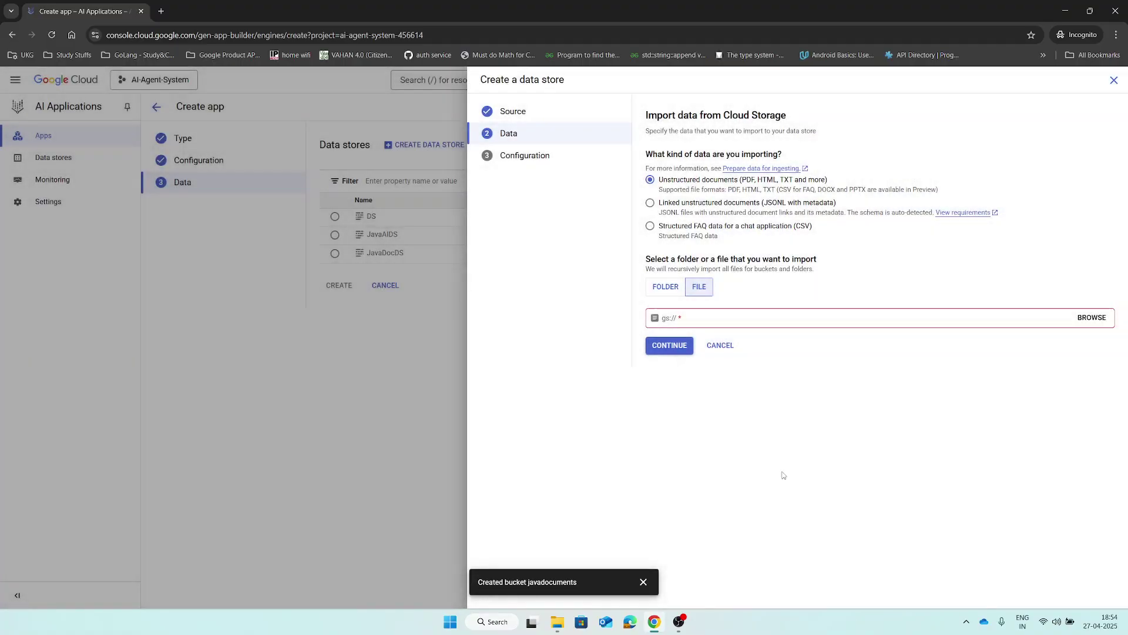
# Browse the Cloud Storage locations for the import file again and open the javadocuments bucket.
pyautogui.click(1092, 318)
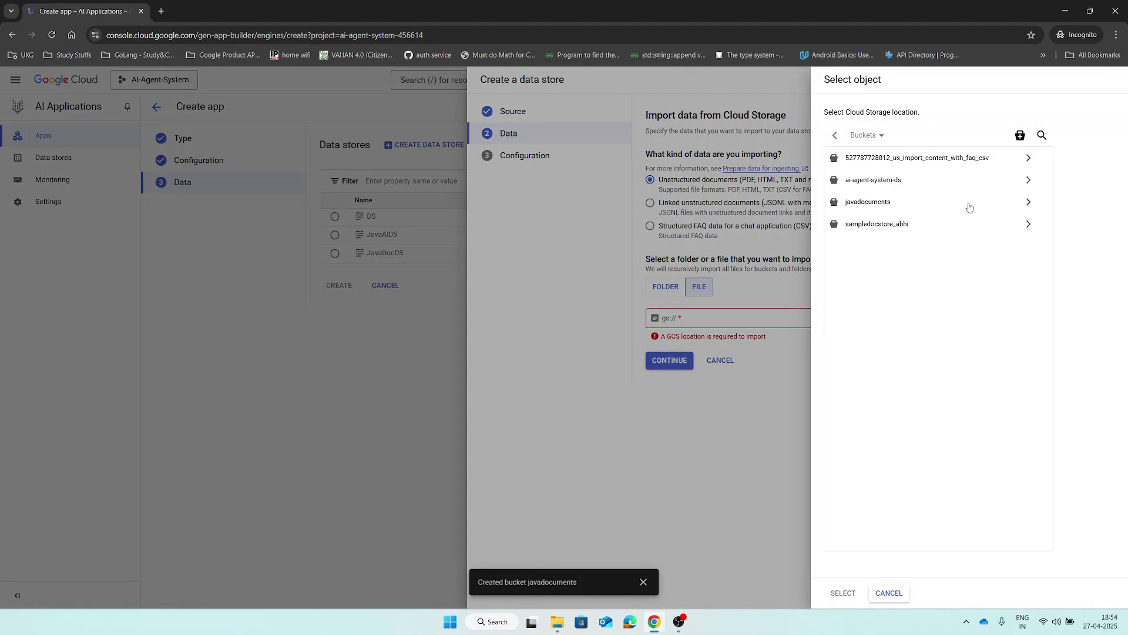
pyautogui.click(1027, 202)
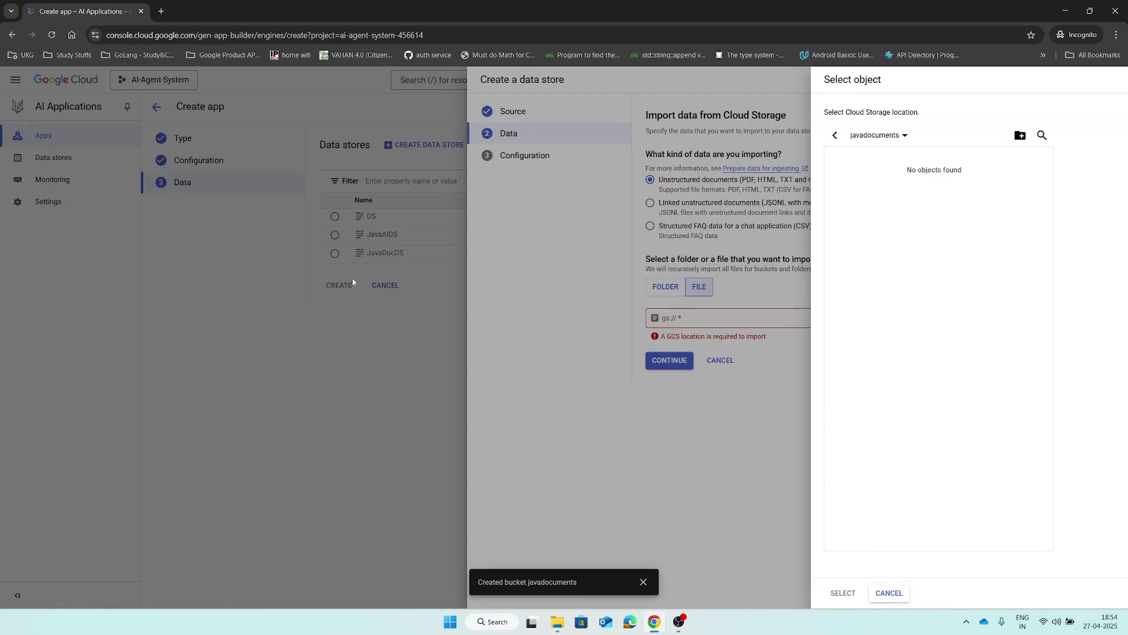
# Cancel the import file selection and open the Google Cloud home page in a duplicate of the browser tab.
pyautogui.click(889, 593)
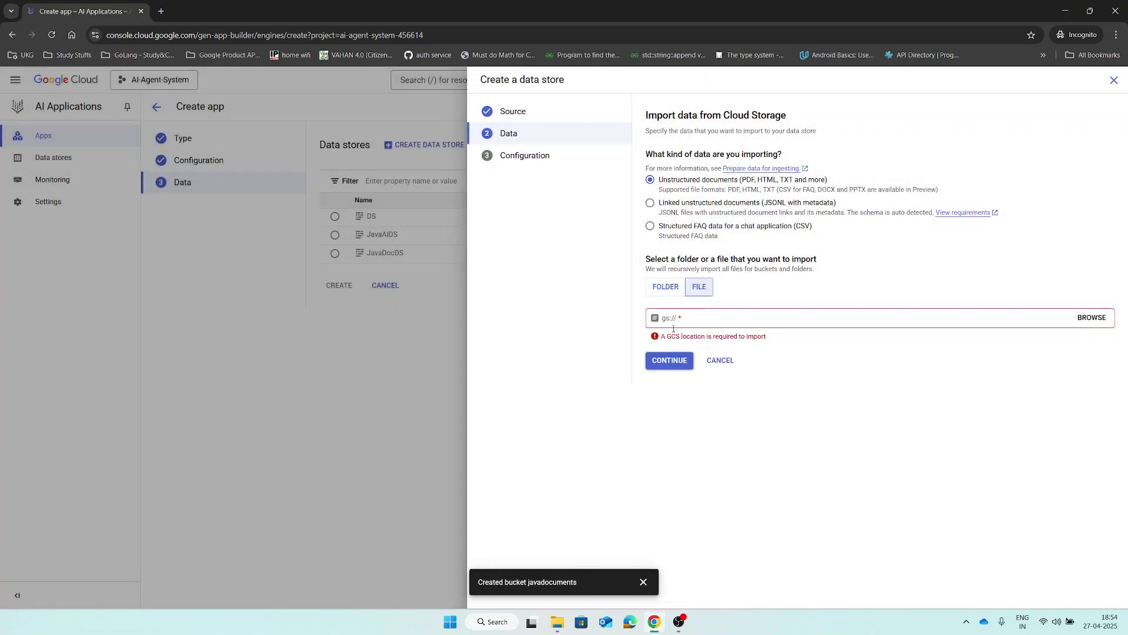
pyautogui.rightClick(60, 12)
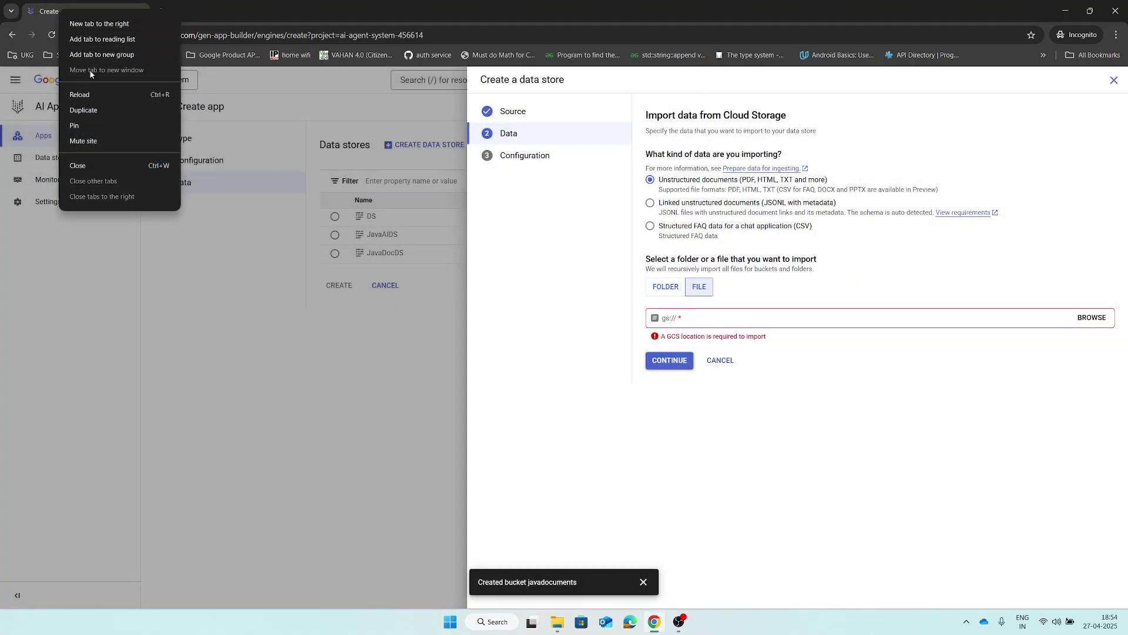
pyautogui.click(79, 112)
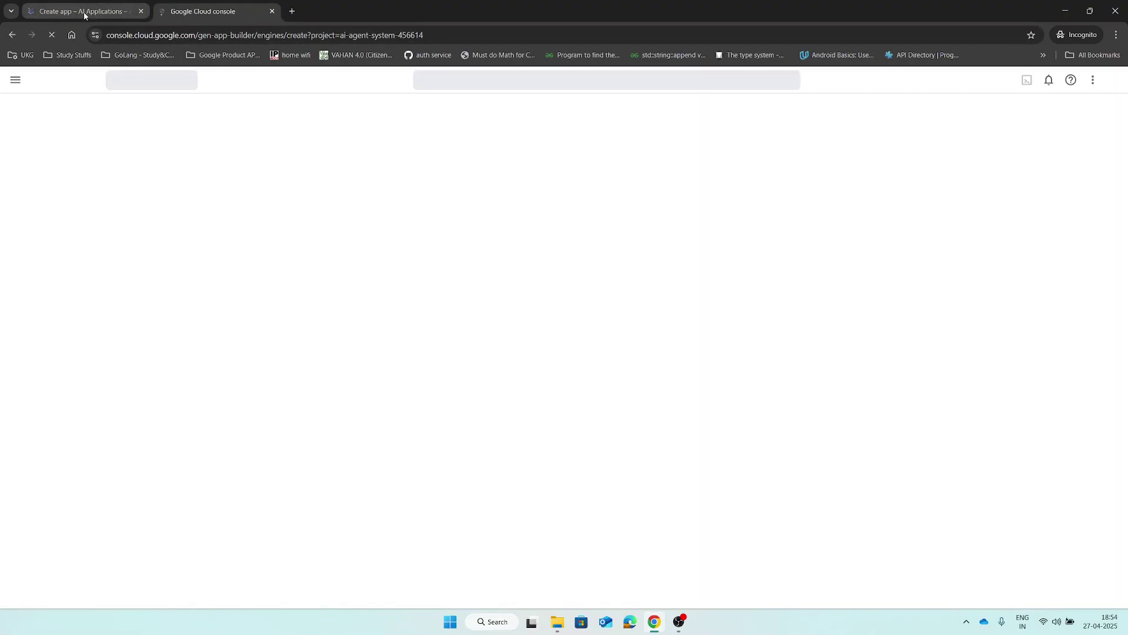
pyautogui.click(83, 10)
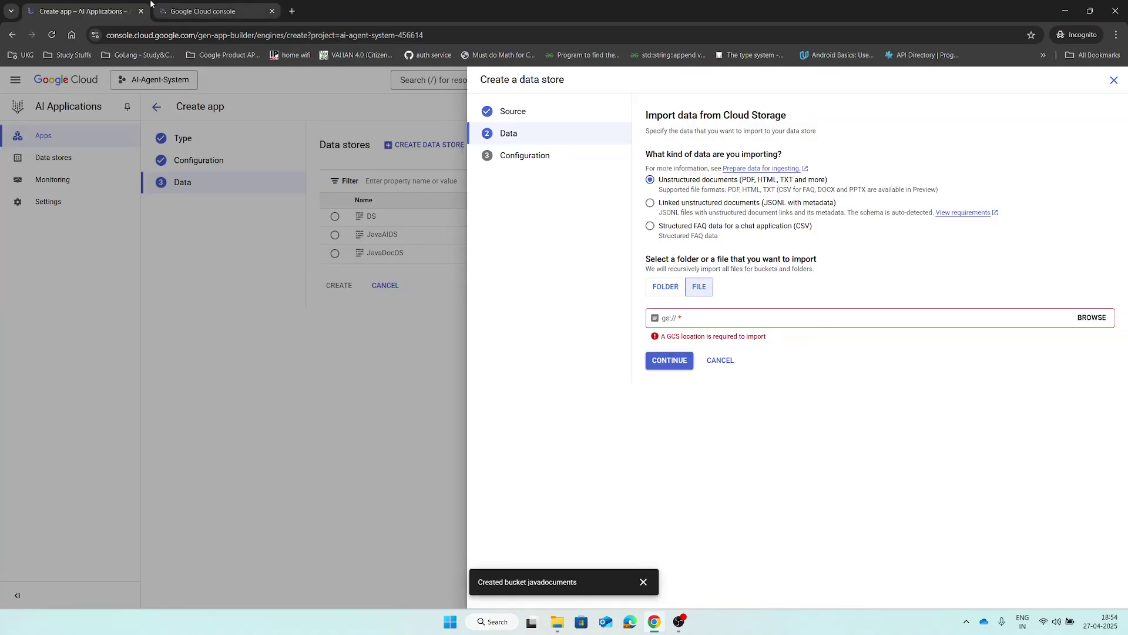
pyautogui.click(211, 11)
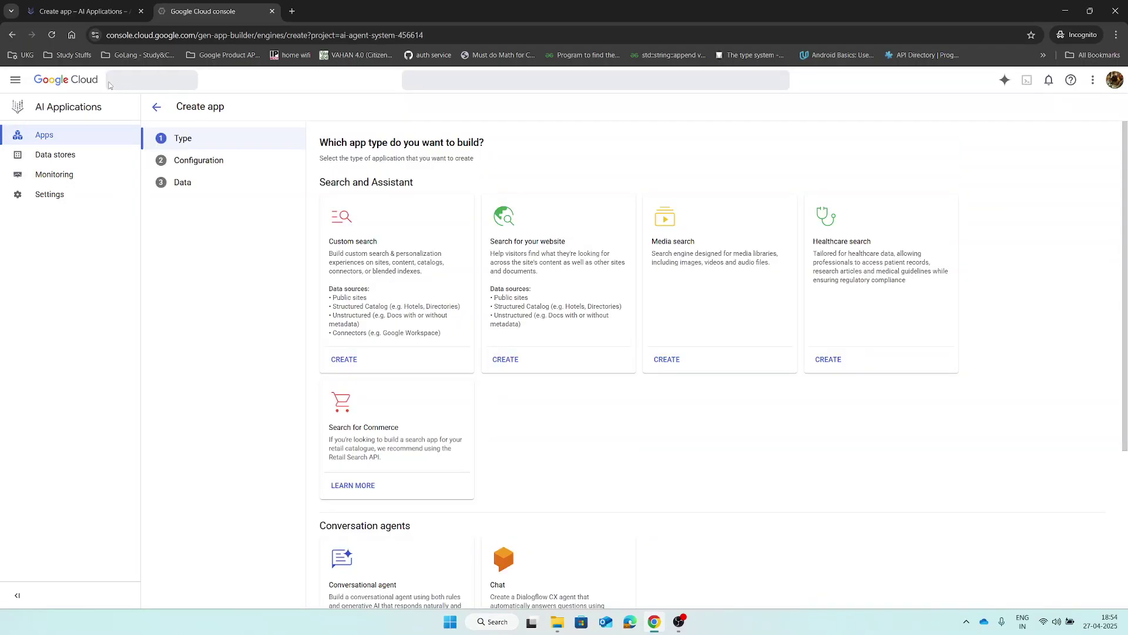
pyautogui.click(50, 86)
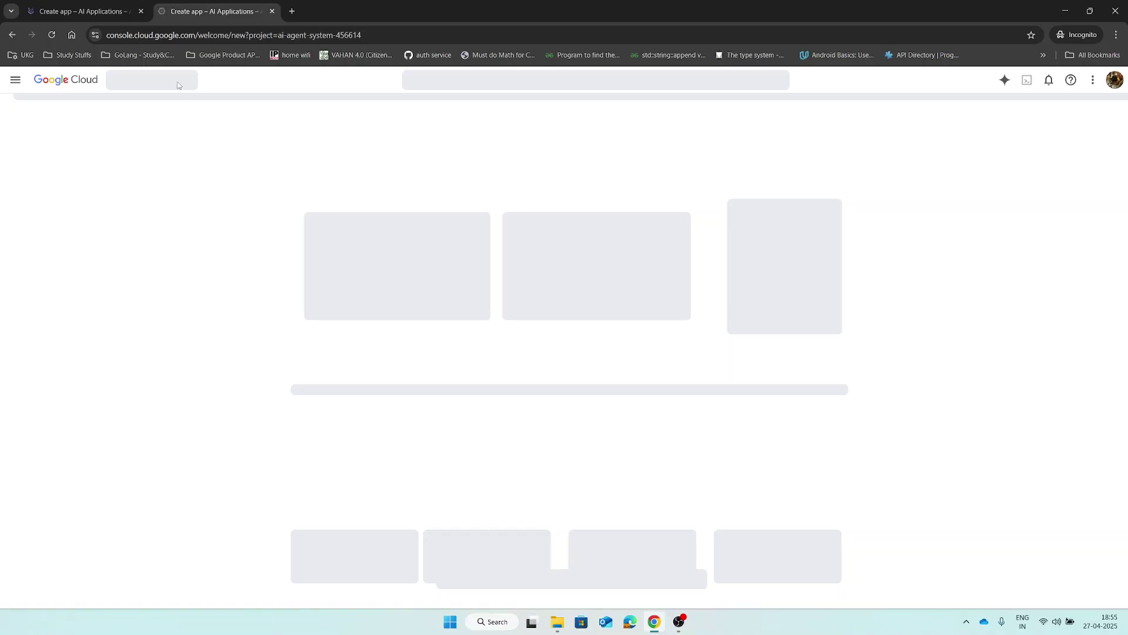
pyautogui.click(82, 11)
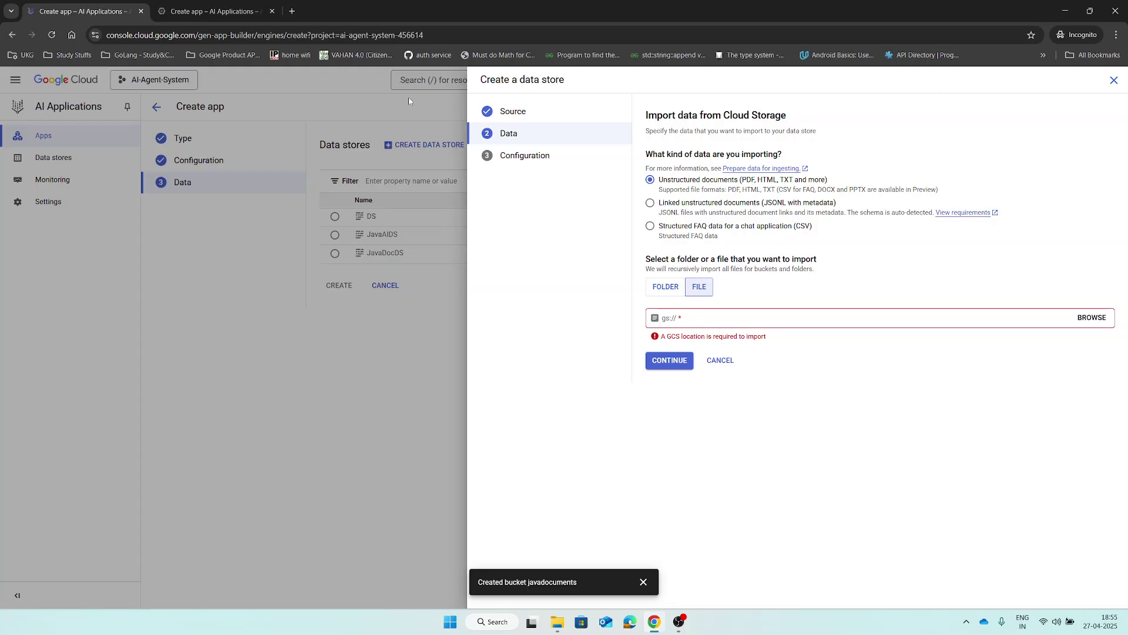
pyautogui.click(233, 15)
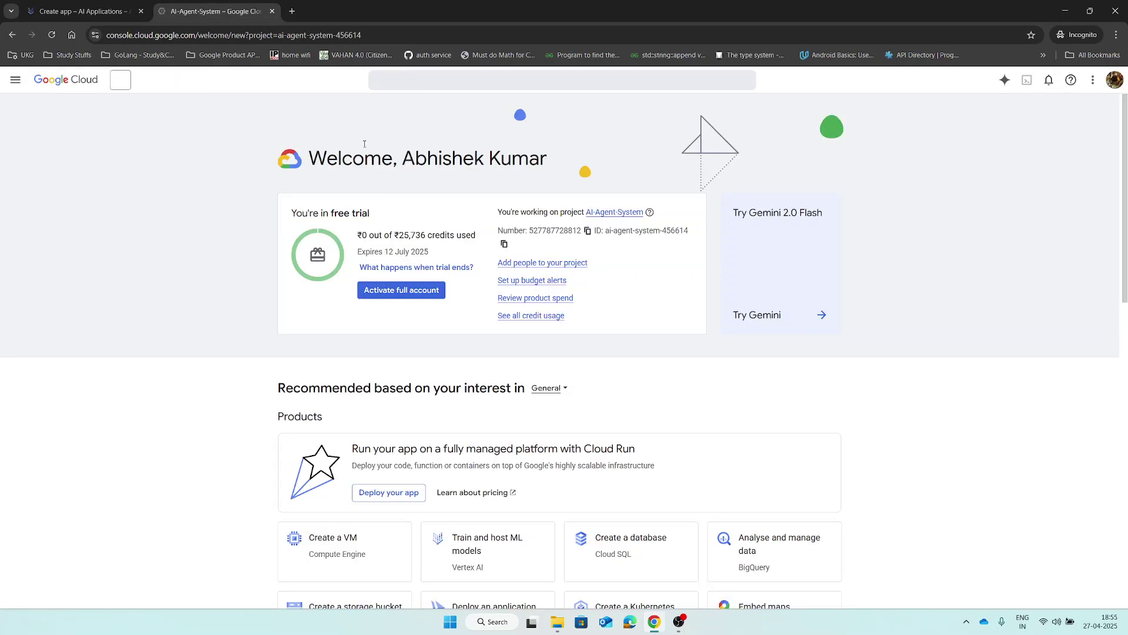
# Go to Cloud Storage in the duplicate tab, open the javadocuments bucket and dismiss the satisfaction survey.
pyautogui.click(531, 81)
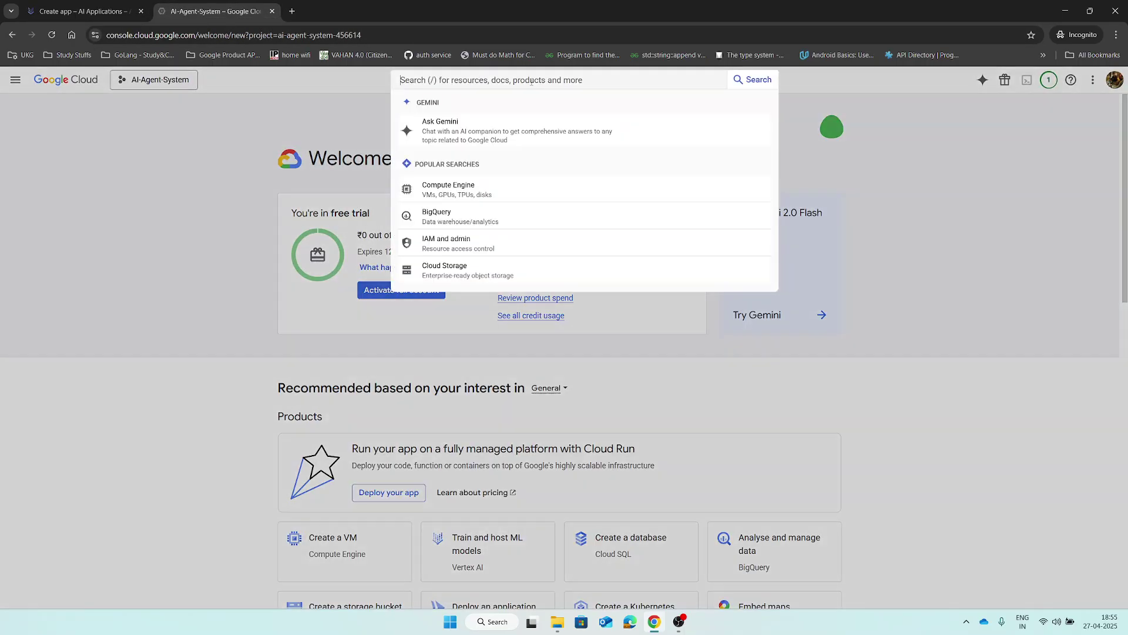
pyautogui.click(15, 79)
pyautogui.click(15, 80)
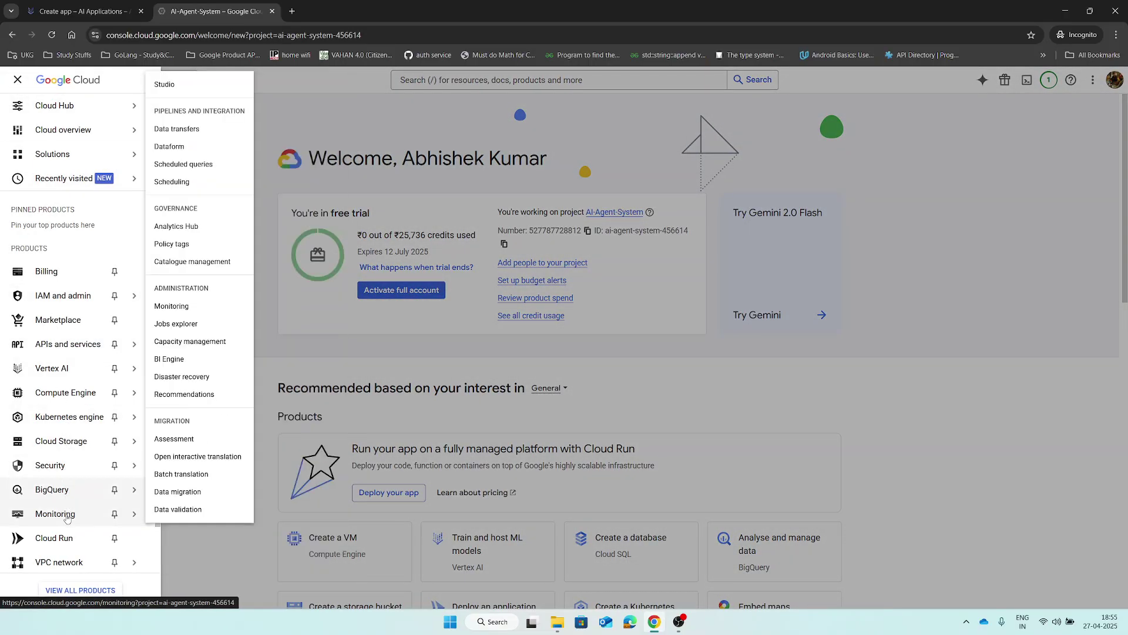
pyautogui.click(73, 443)
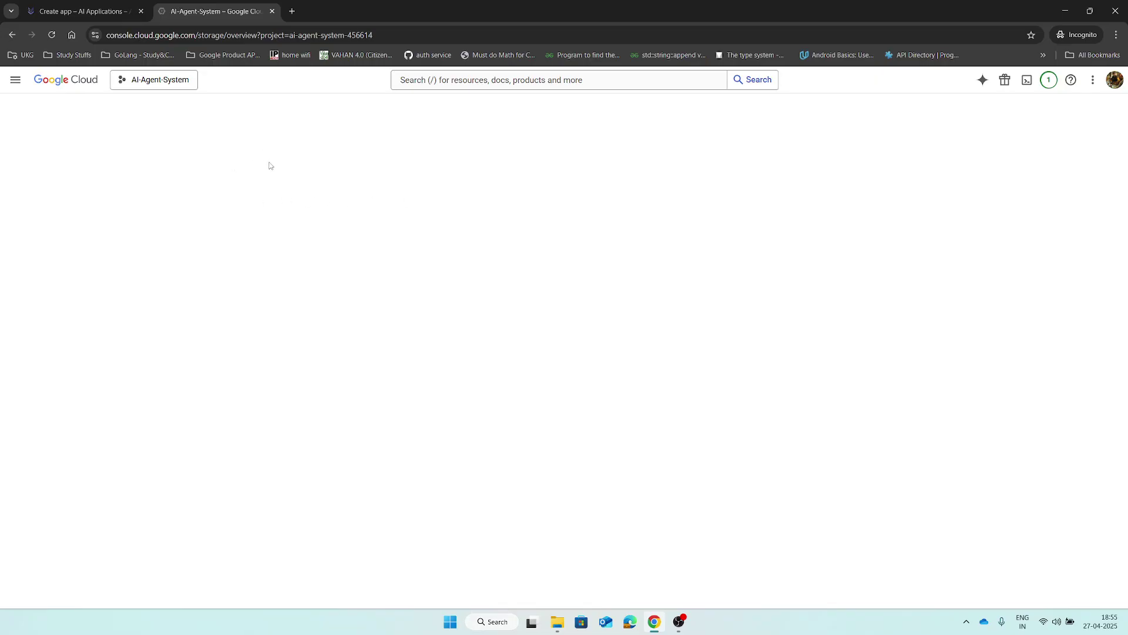
pyautogui.click(82, 11)
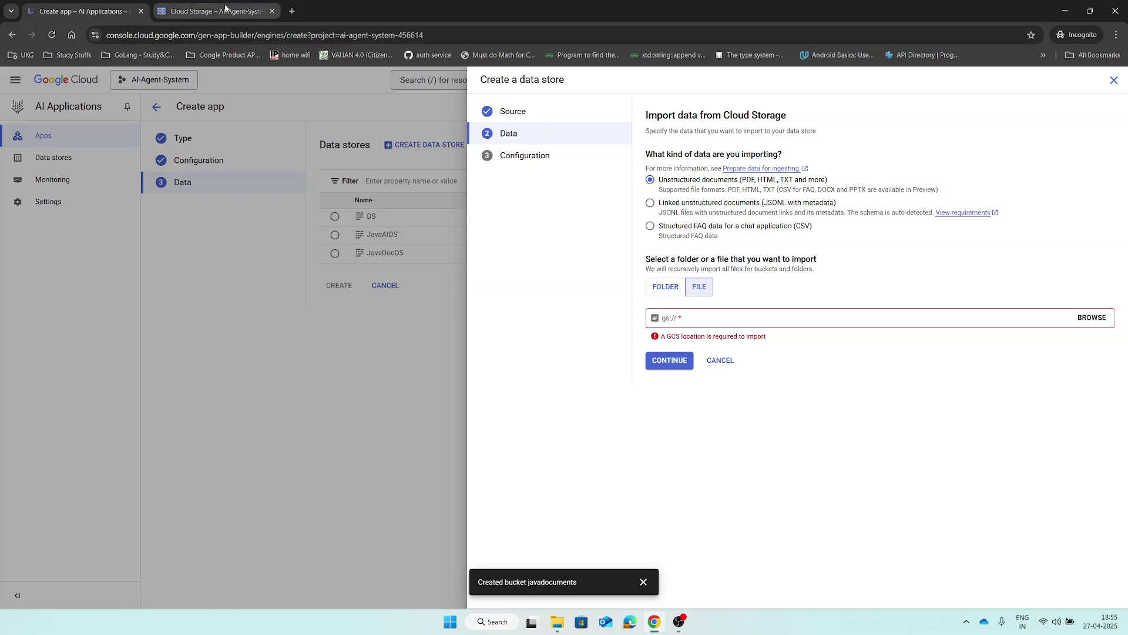
pyautogui.hotkey('ctrl', 'Tab')
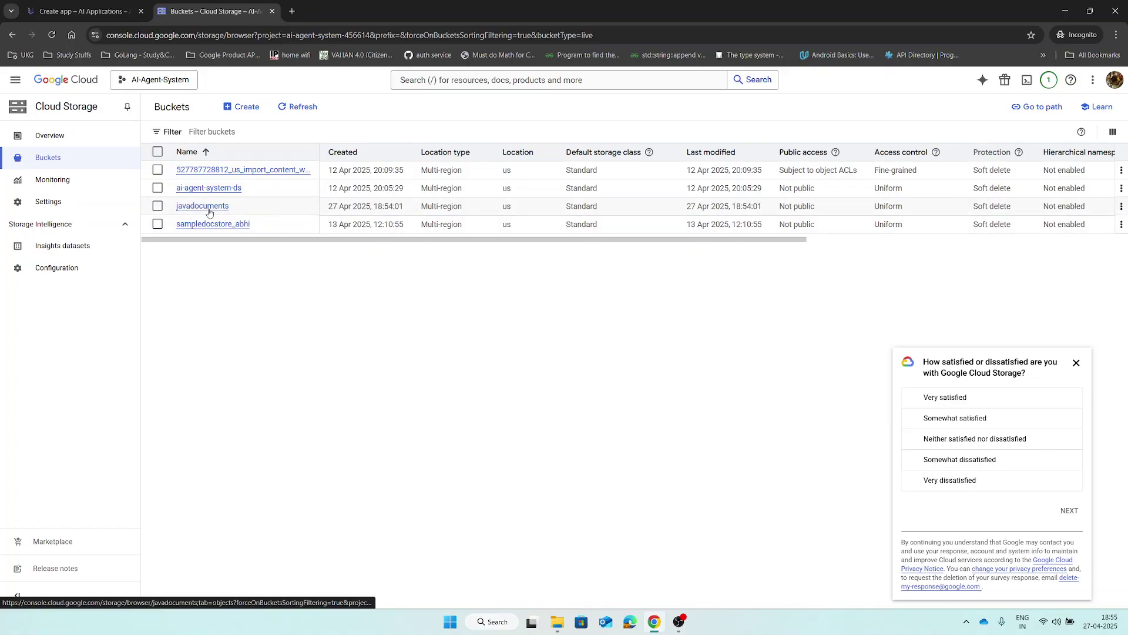
pyautogui.click(209, 209)
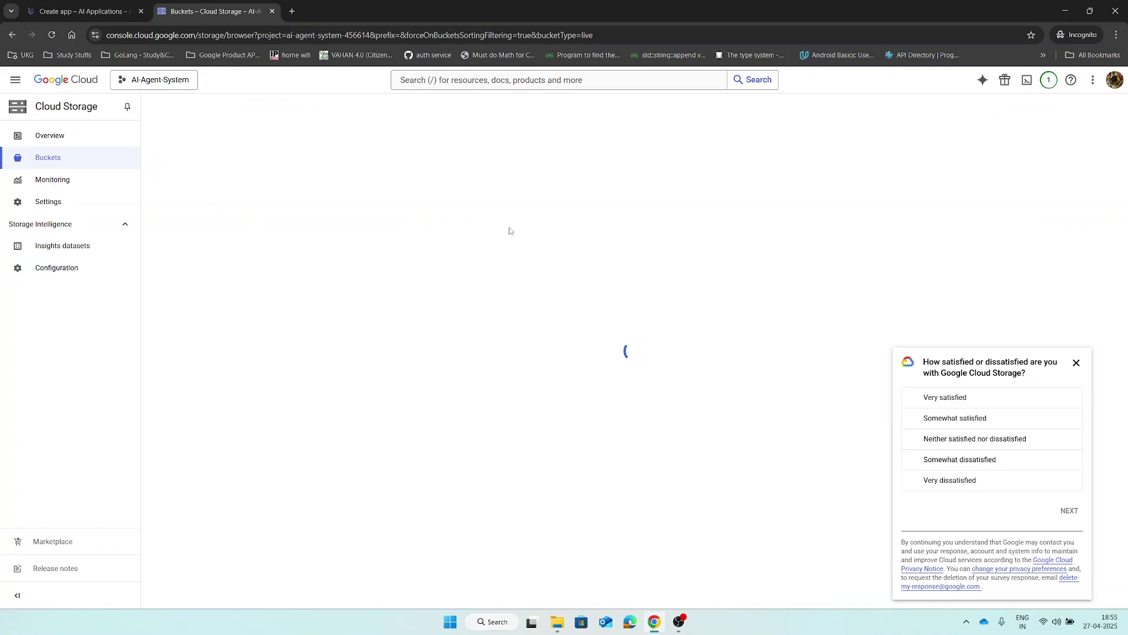
pyautogui.click(1076, 362)
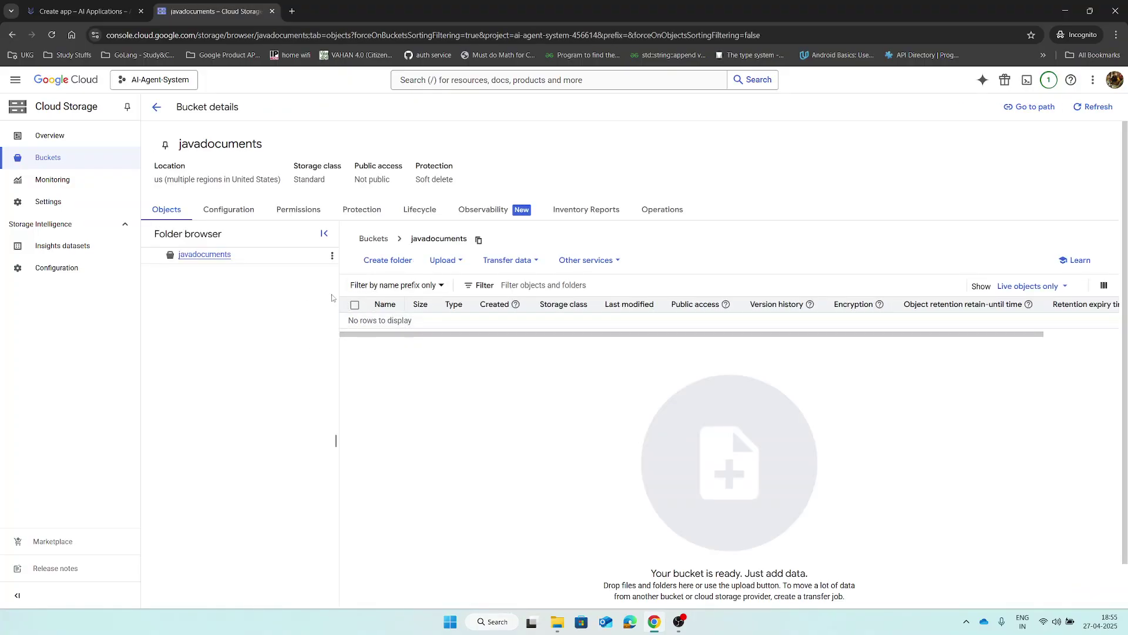
# Upload the file javanotes5 from the YouTube folder on drive C to the javadocuments bucket.
pyautogui.click(436, 262)
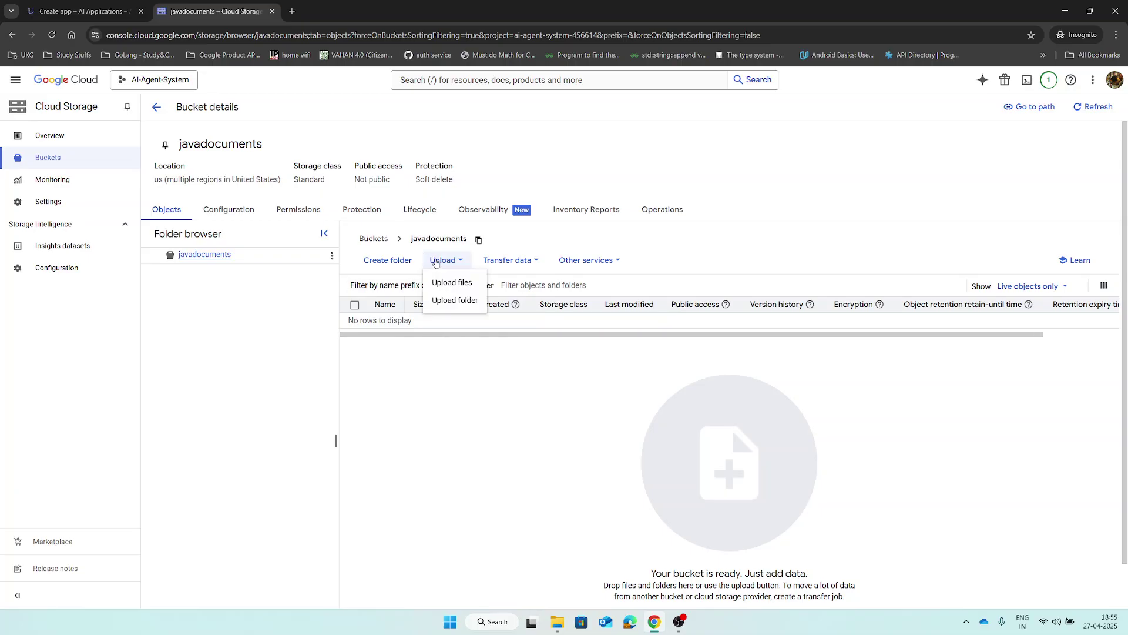
pyautogui.click(444, 289)
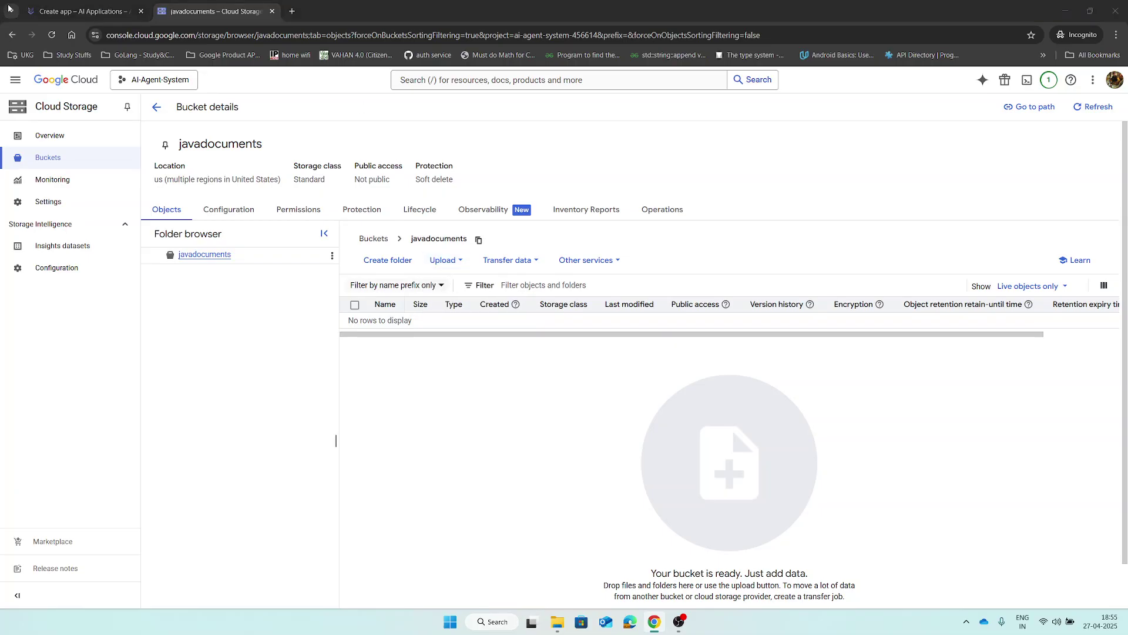
pyautogui.moveTo(232, 16); pyautogui.dragTo(425, 330)
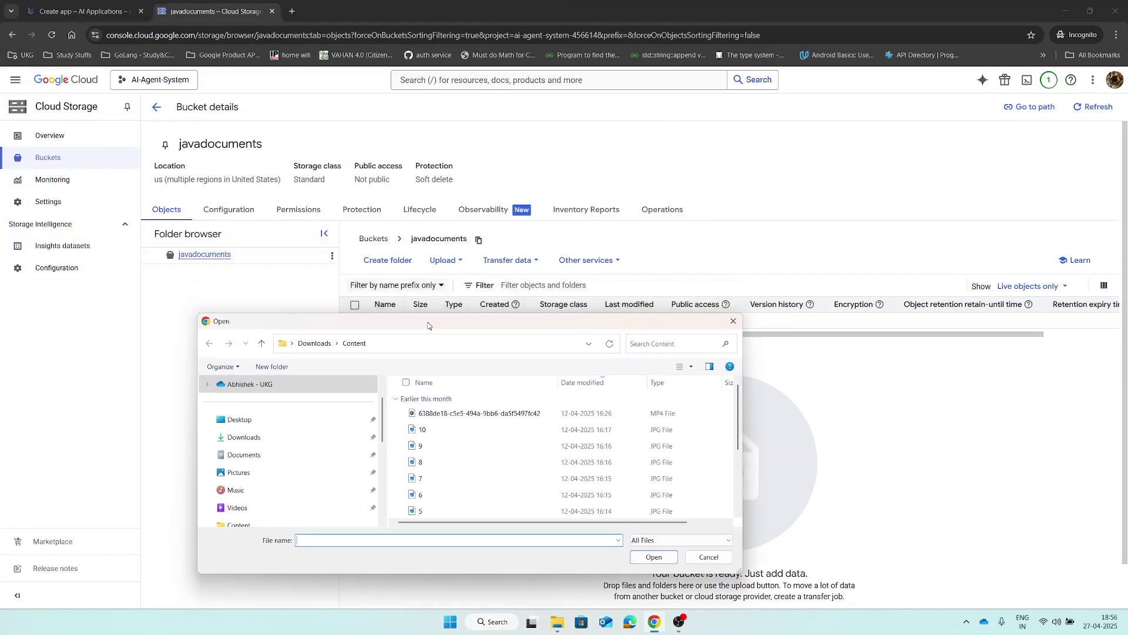
pyautogui.scroll(-2, 288, 506)
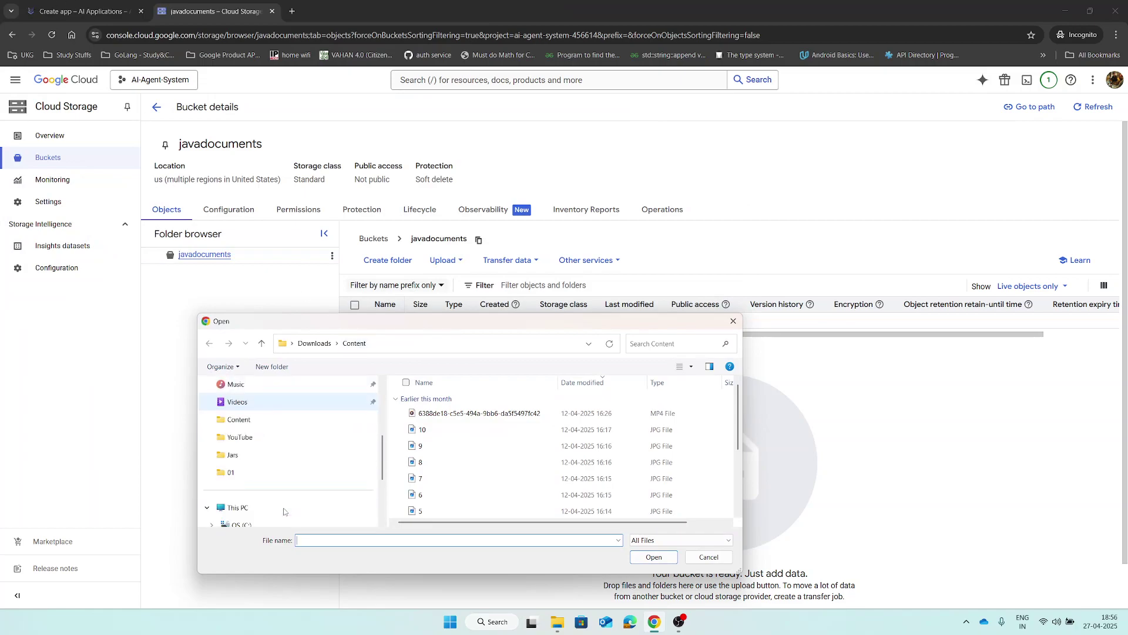
pyautogui.click(255, 439)
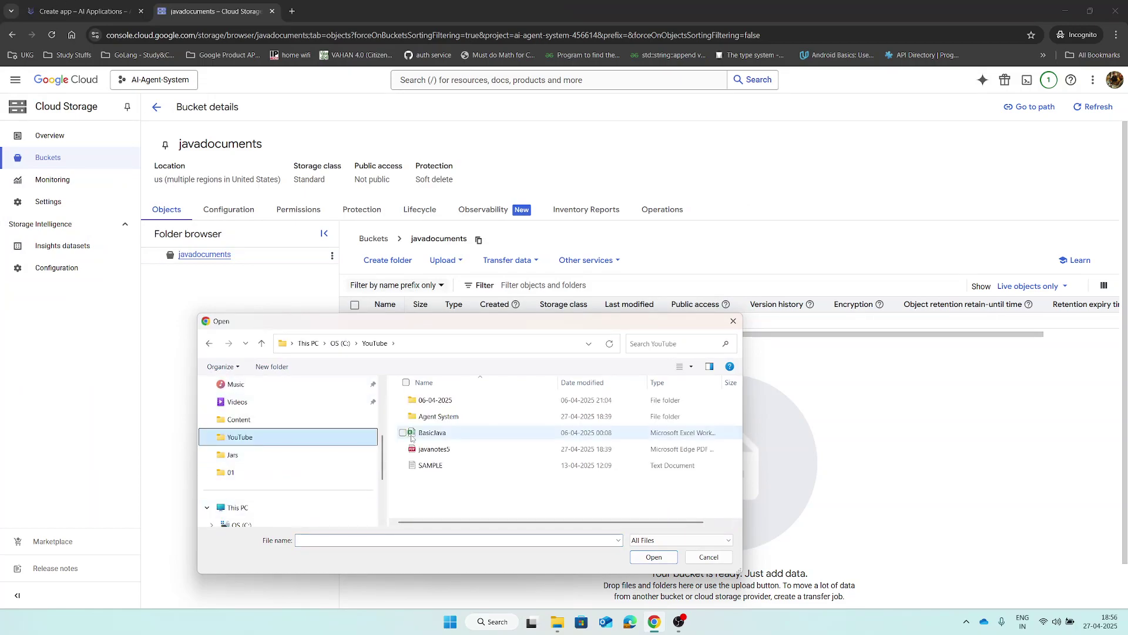
pyautogui.doubleClick(440, 450)
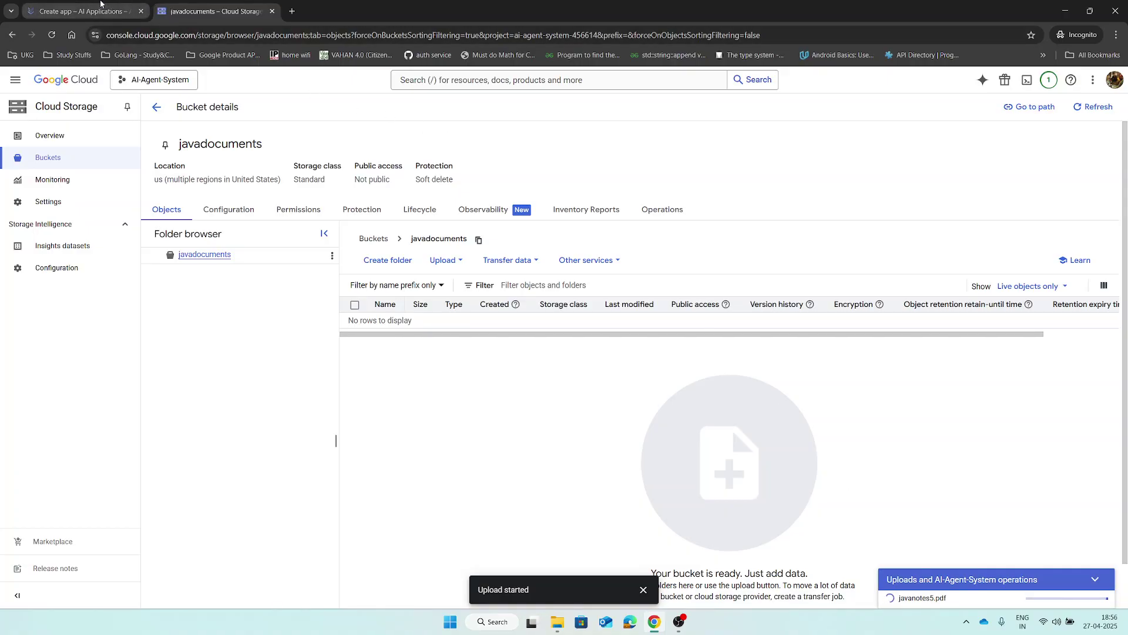
pyautogui.click(82, 11)
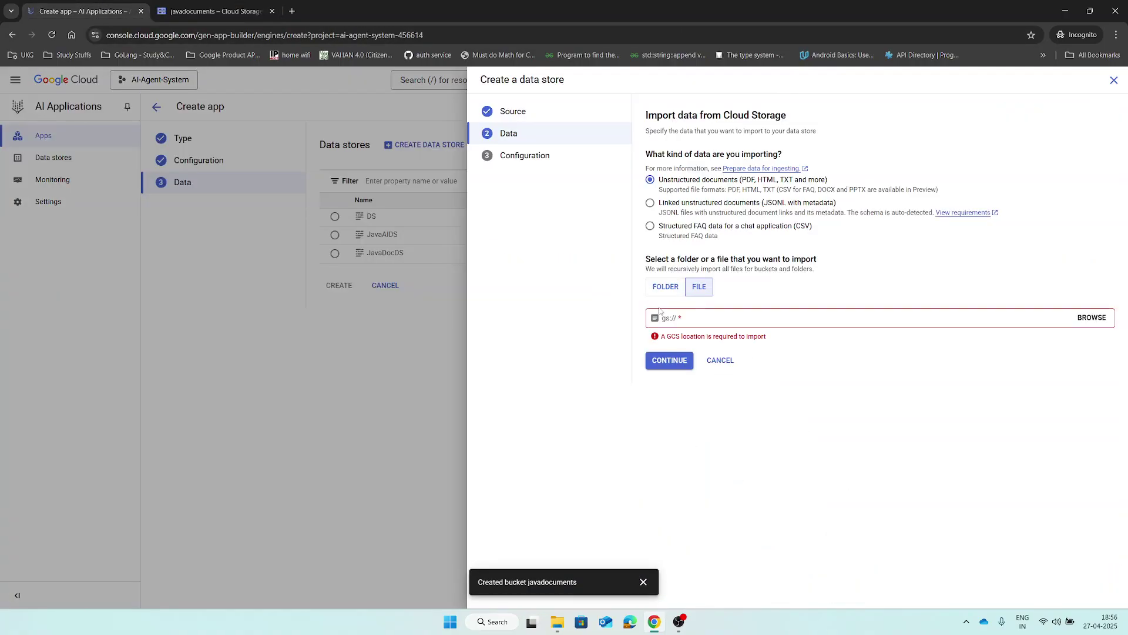
pyautogui.click(261, 14)
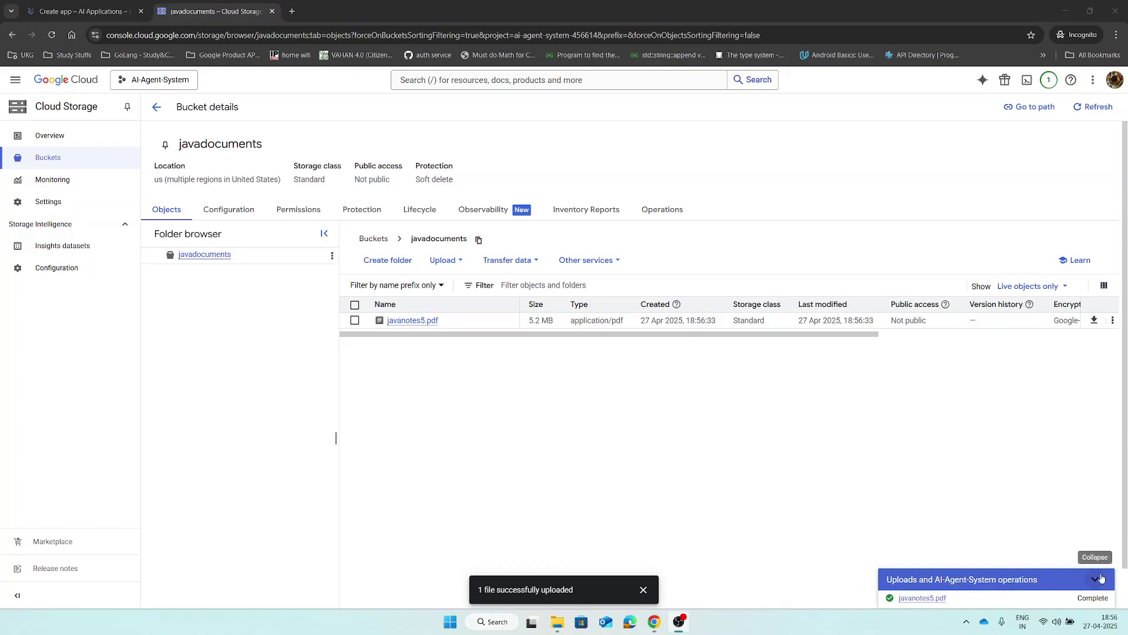
# Choose javanotes5.pdf from the javadocuments bucket as the data store's import file and continue to the configuration.
pyautogui.click(83, 11)
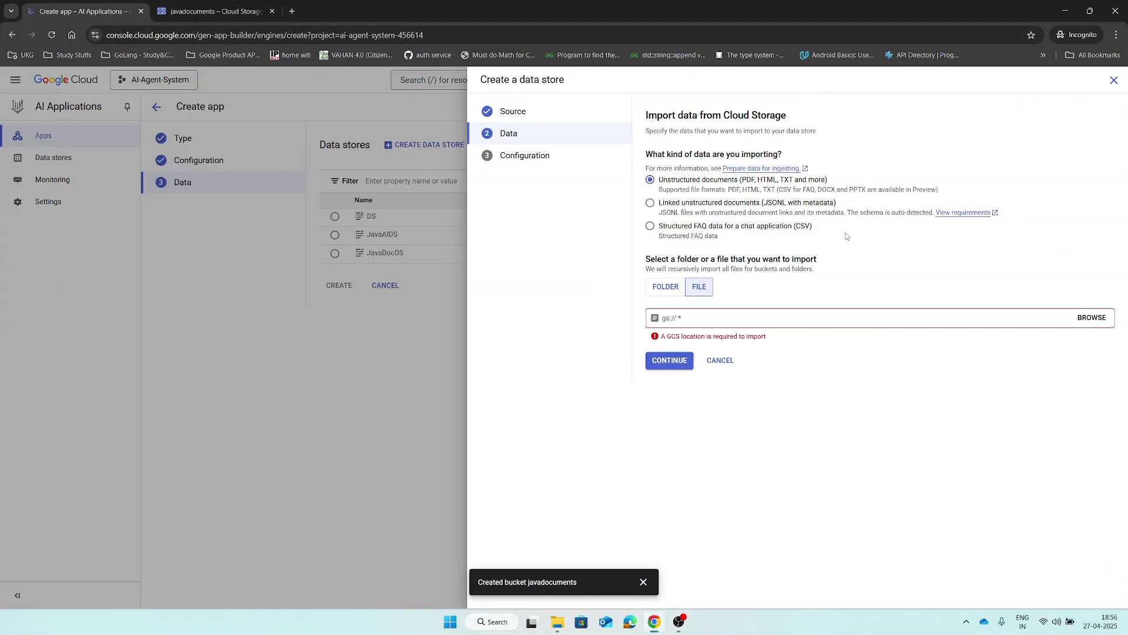
pyautogui.click(1091, 317)
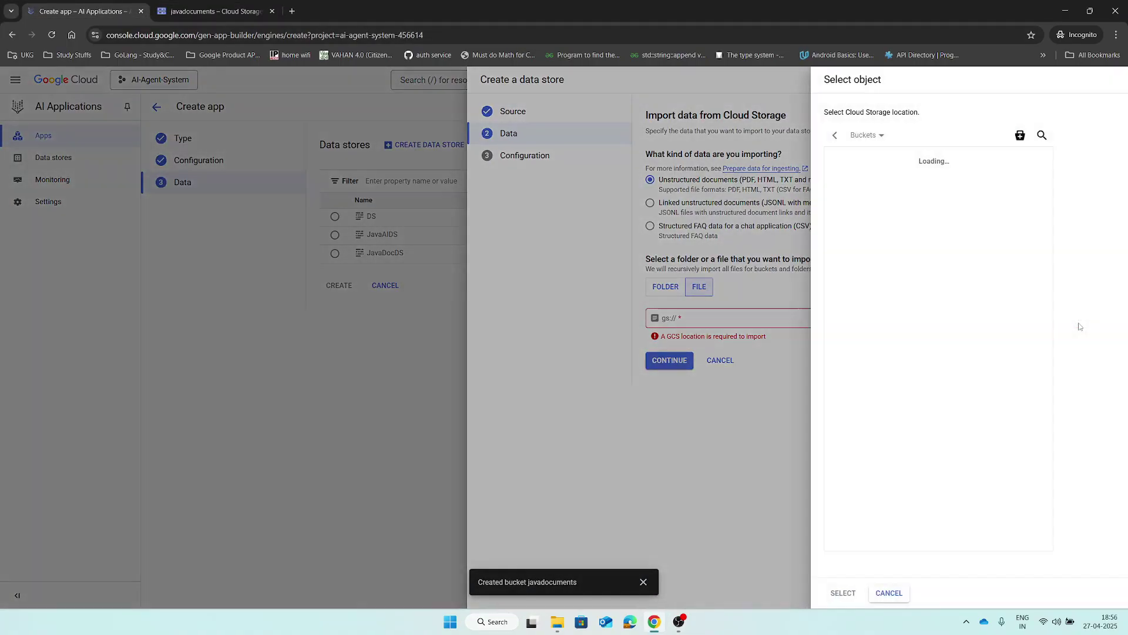
pyautogui.click(888, 203)
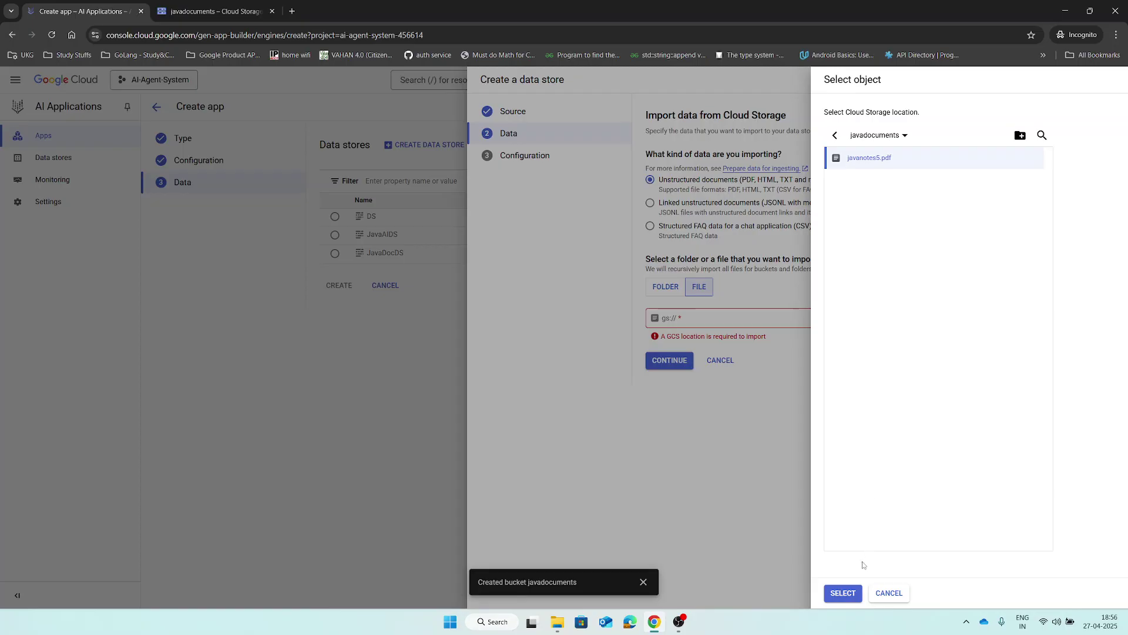
pyautogui.click(844, 594)
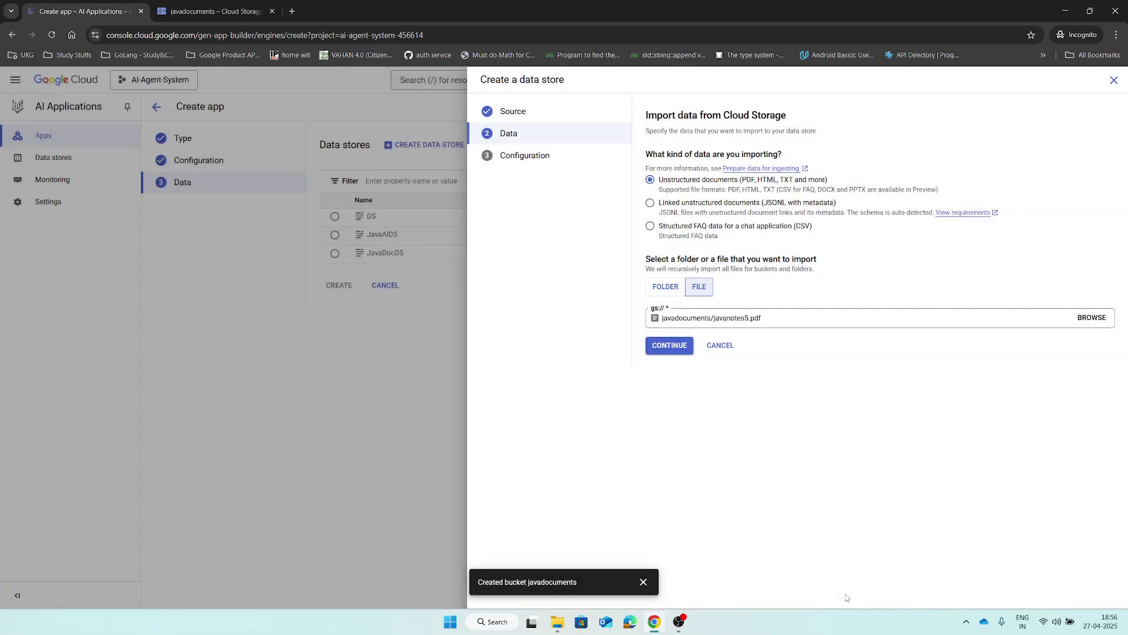
pyautogui.click(661, 349)
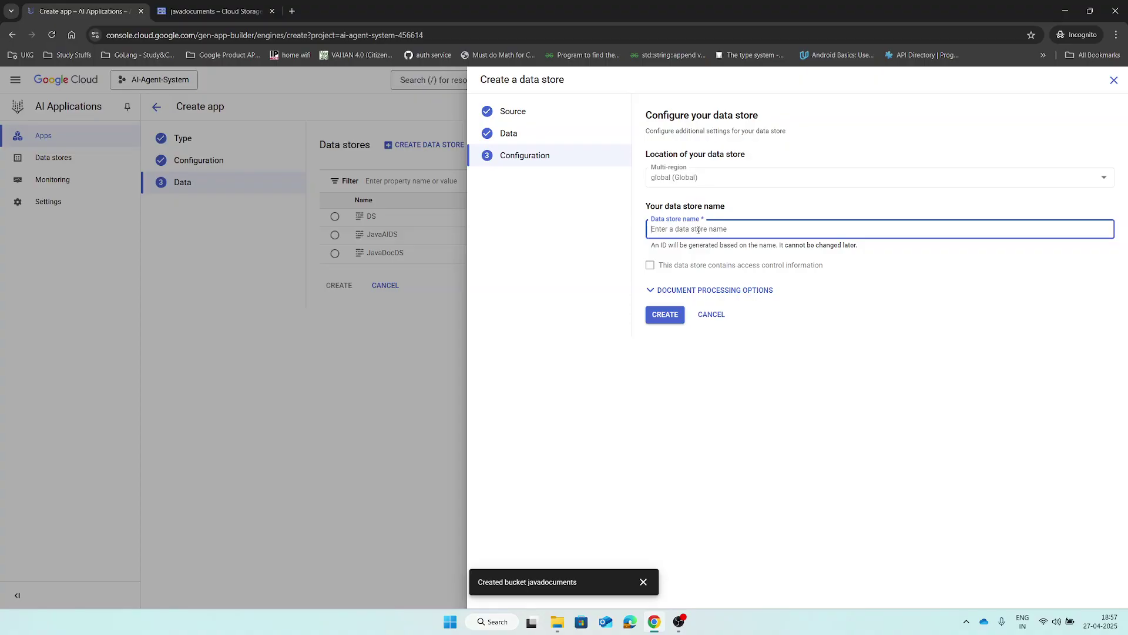
# Name the data store AIJavaCoachDS and create it.
pyautogui.write('AI')
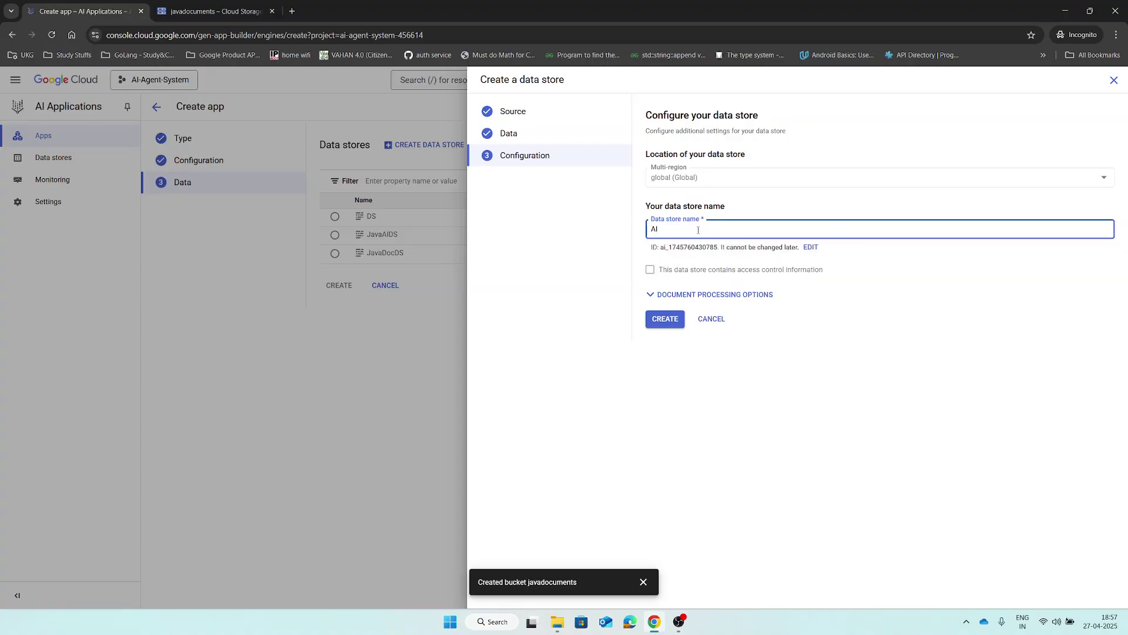
pyautogui.write('JavaCoacj')
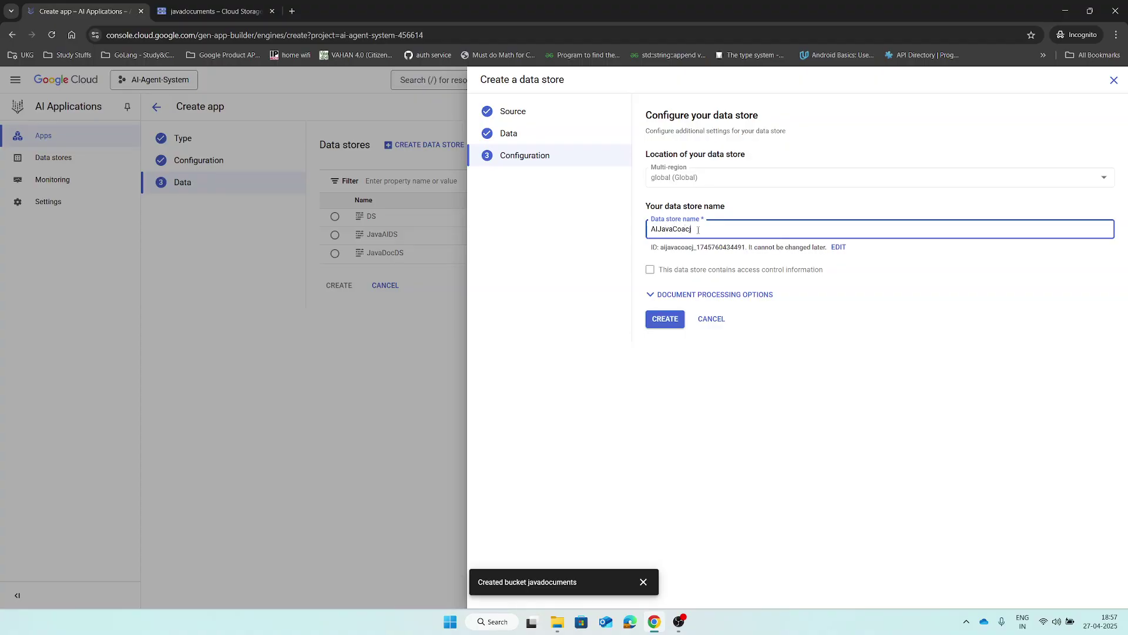
pyautogui.press('BackSpace')
pyautogui.write('hDS')
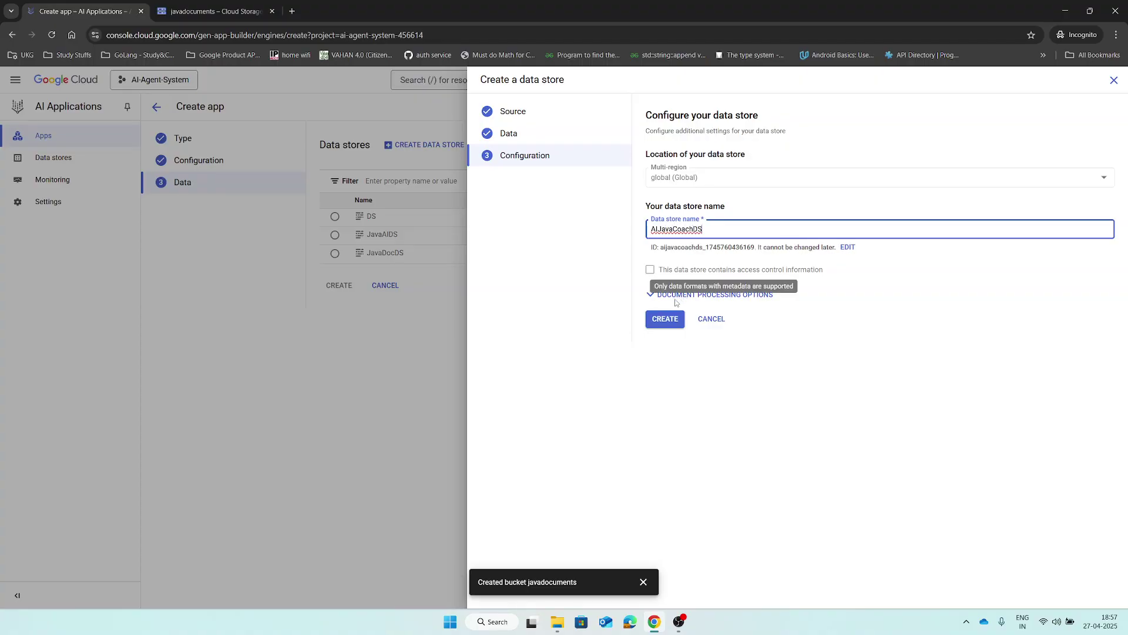
pyautogui.click(667, 320)
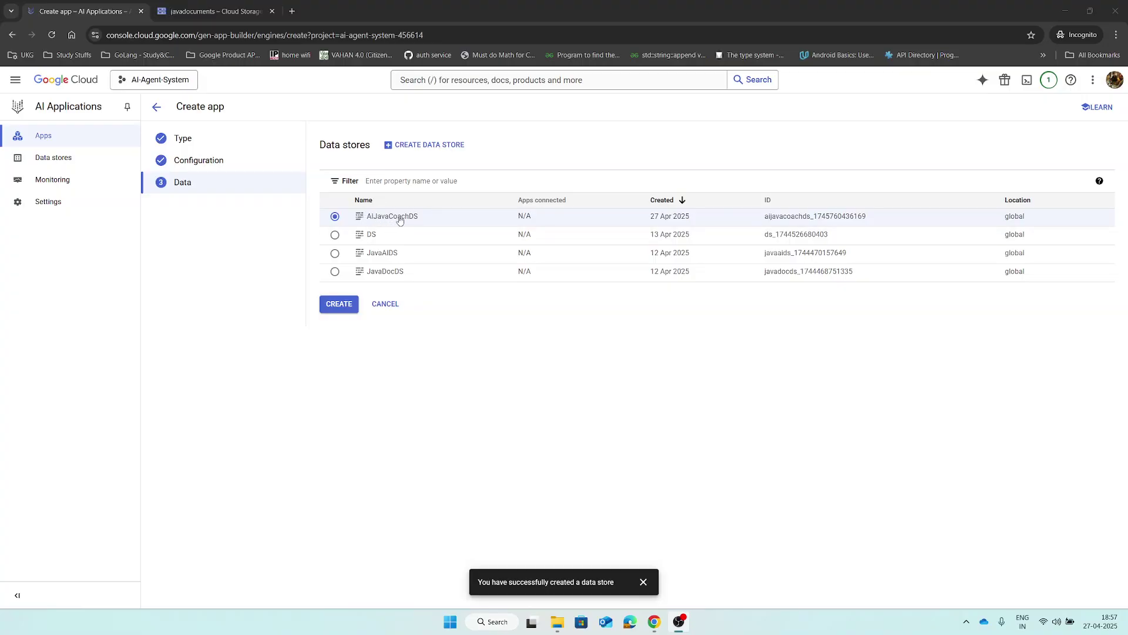
# Create the app with the AIJavaCoachDS data store and open its connected data stores from the apps list in a new tab.
pyautogui.click(338, 305)
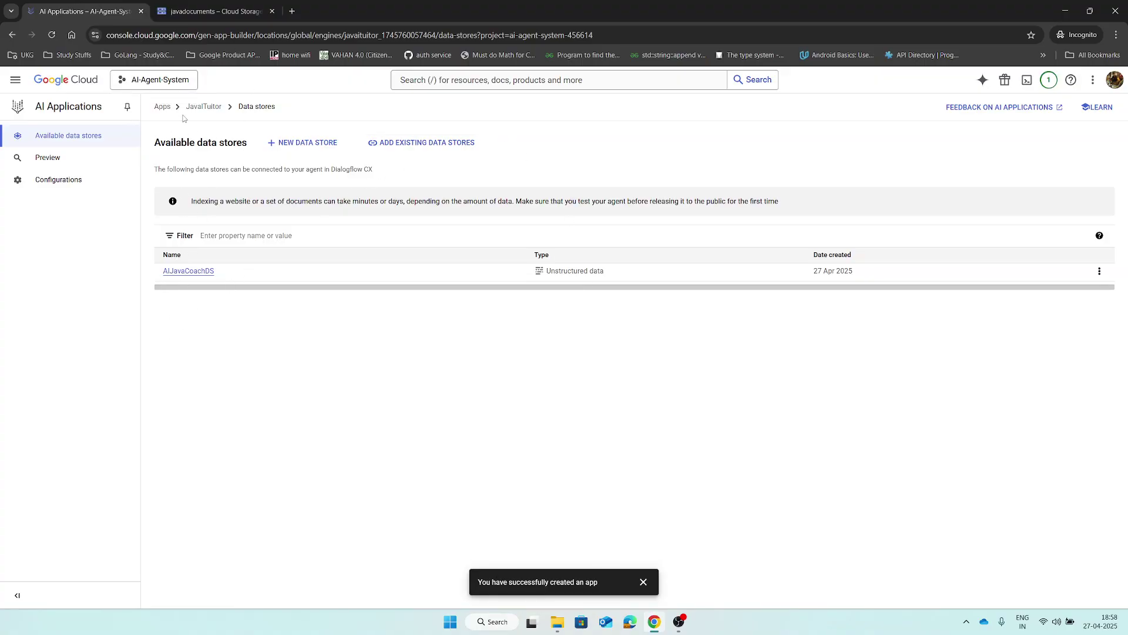
pyautogui.moveTo(192, 106); pyautogui.dragTo(213, 106)
pyautogui.click(96, 107)
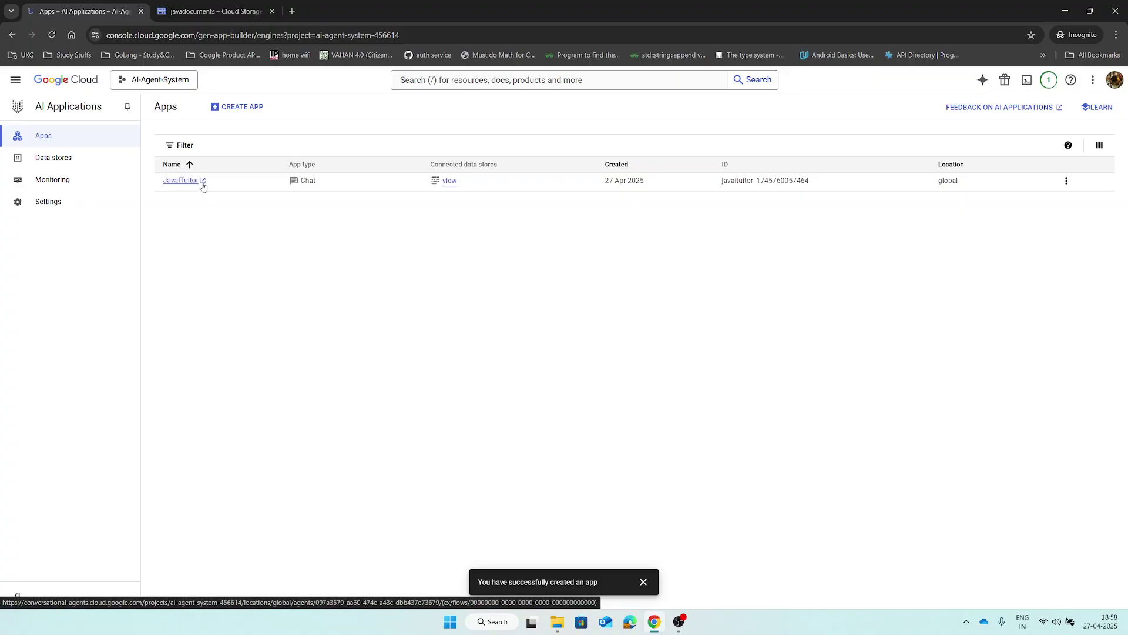
pyautogui.middleClick(446, 186)
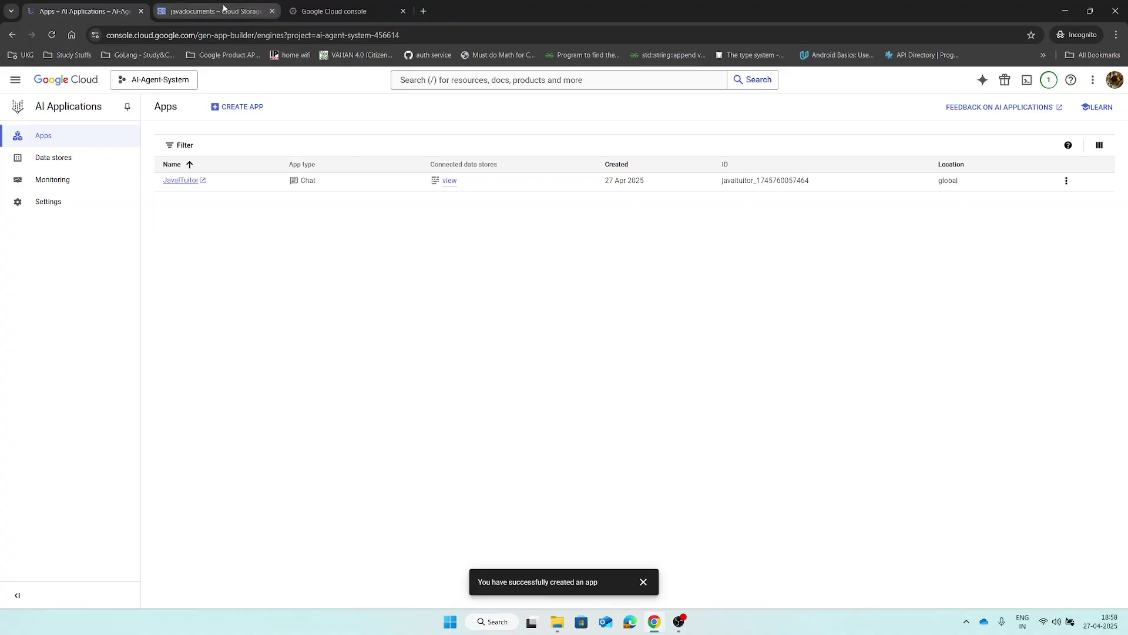
# Review the javadocuments bucket and the app's connected data stores, and open the JavaITuitor agent from the apps list.
pyautogui.click(225, 10)
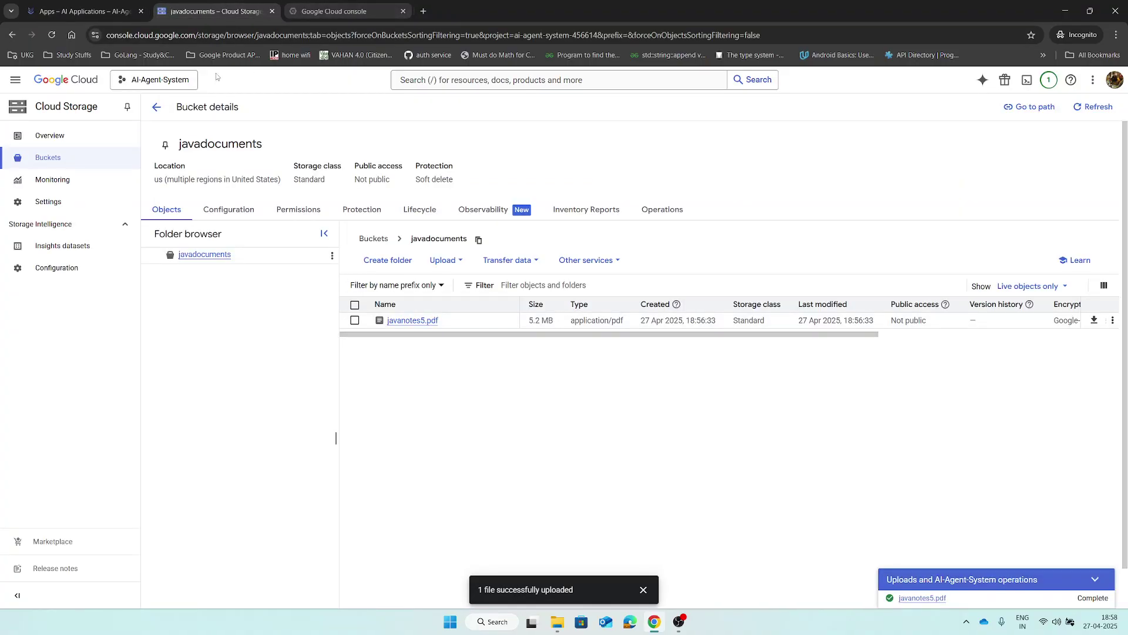
pyautogui.click(341, 10)
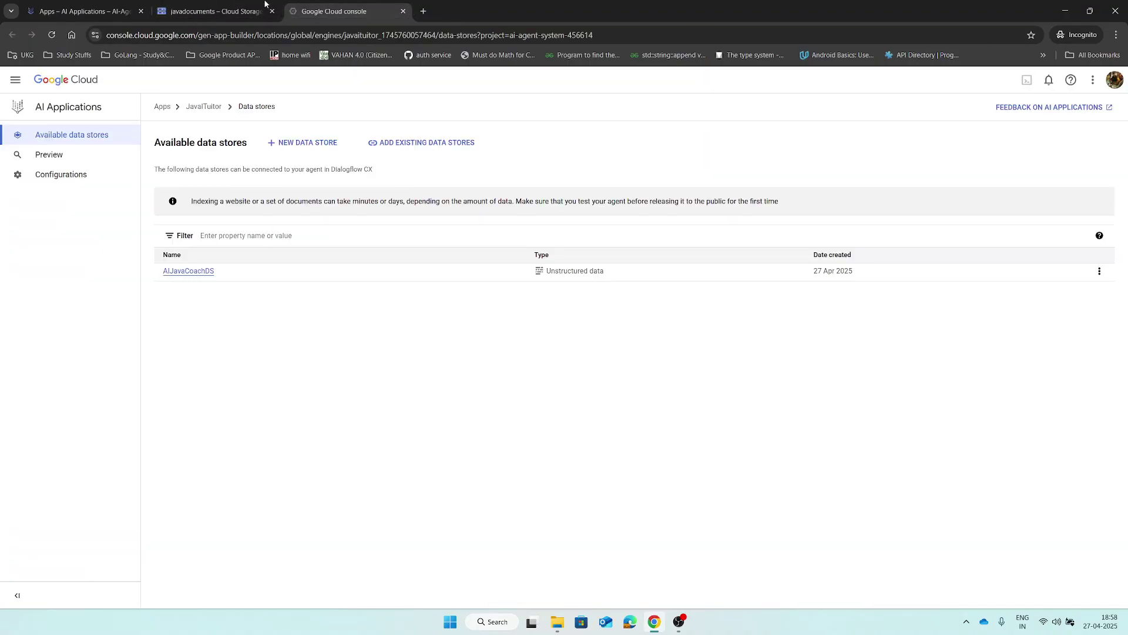
pyautogui.click(202, 5)
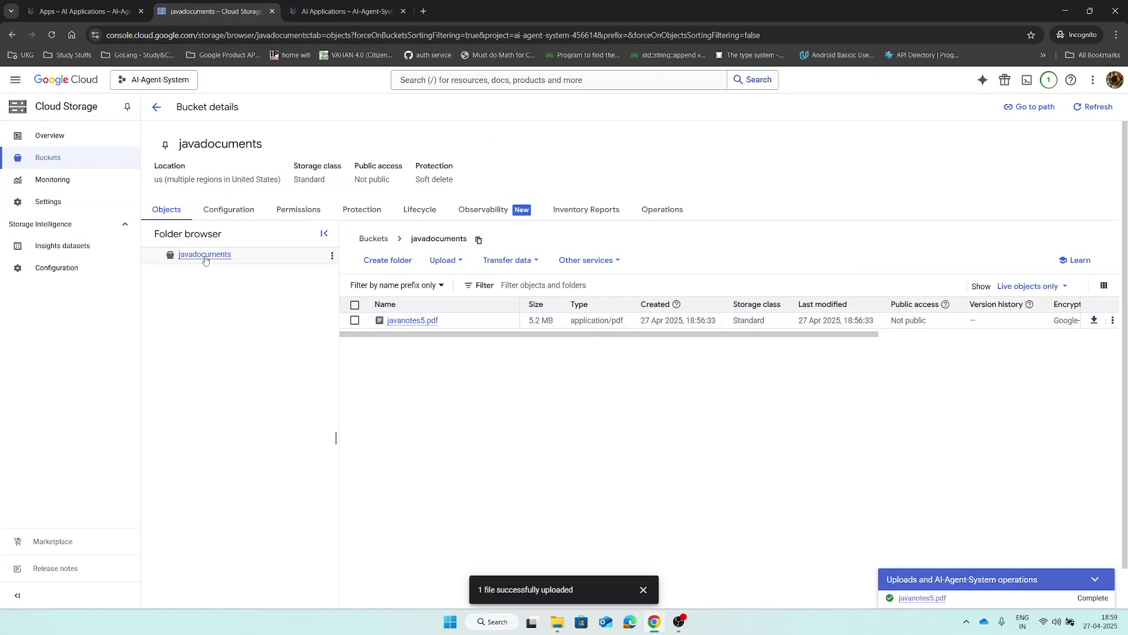
pyautogui.click(82, 10)
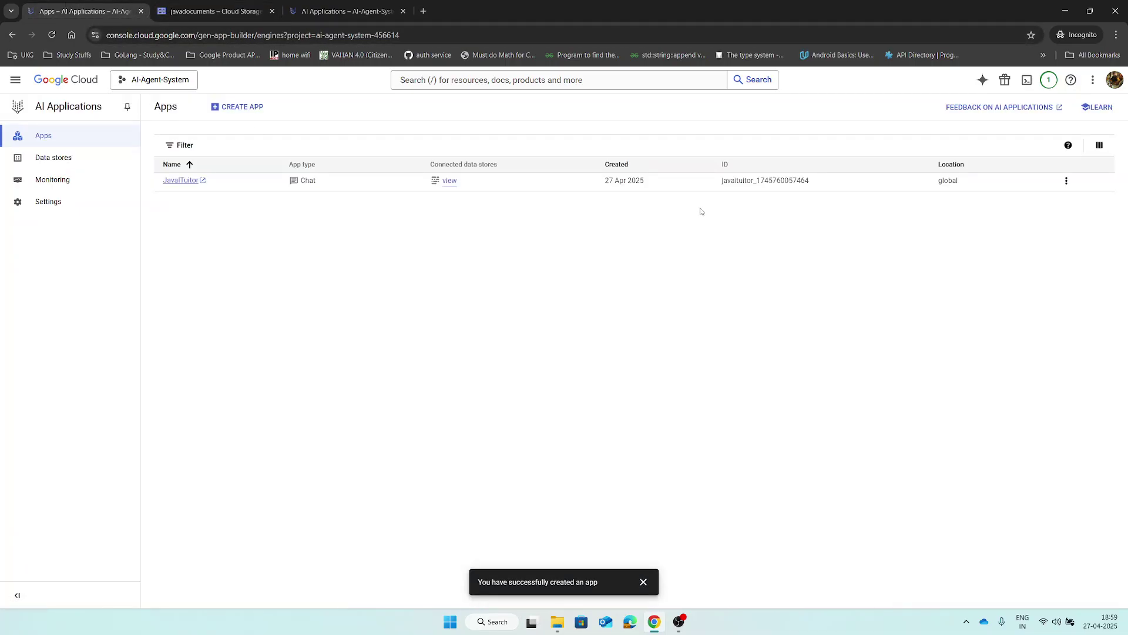
pyautogui.click(182, 181)
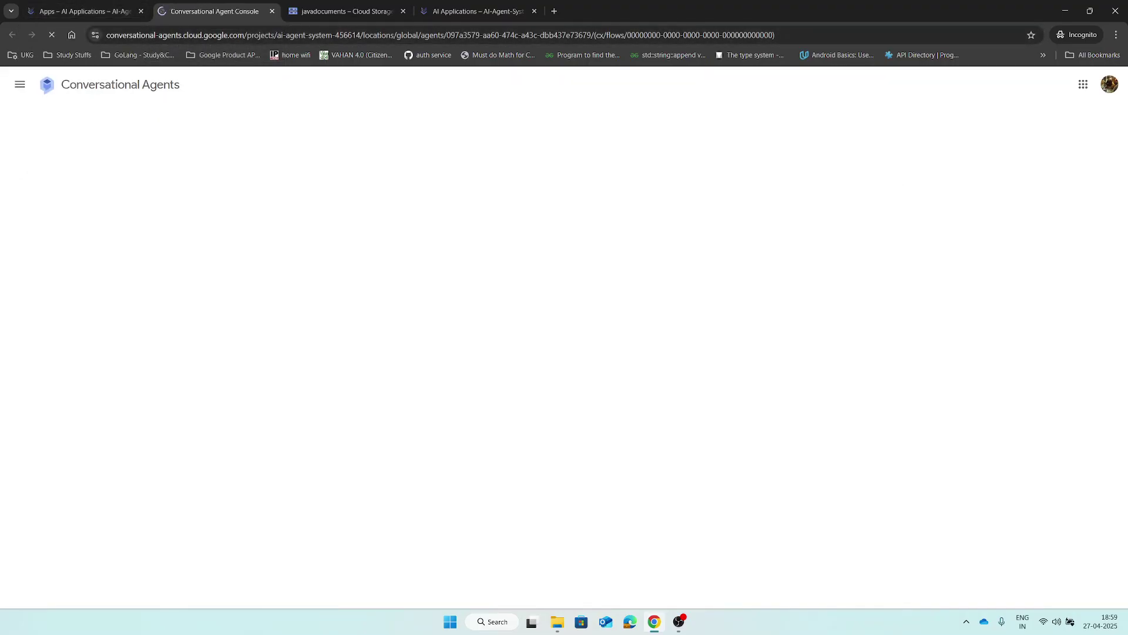
# Open the AIJavaCoachDS data store in AI Applications and check its import activity and the index status of javanotes5.pdf.
pyautogui.hotkey('ctrl', 'shift', 'Tab')
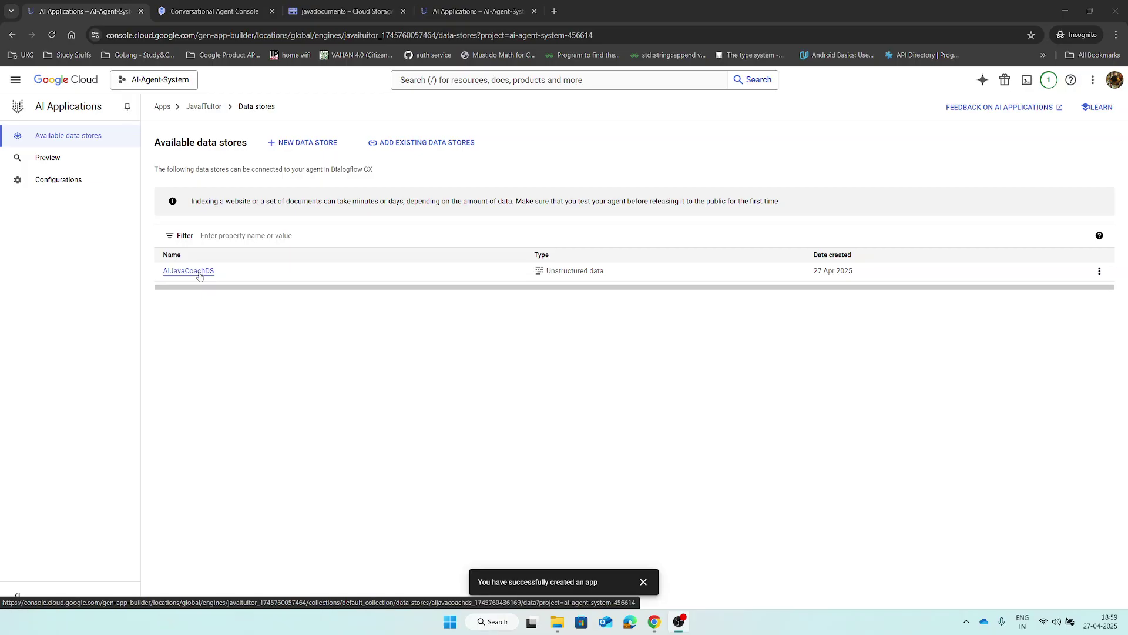
pyautogui.click(200, 273)
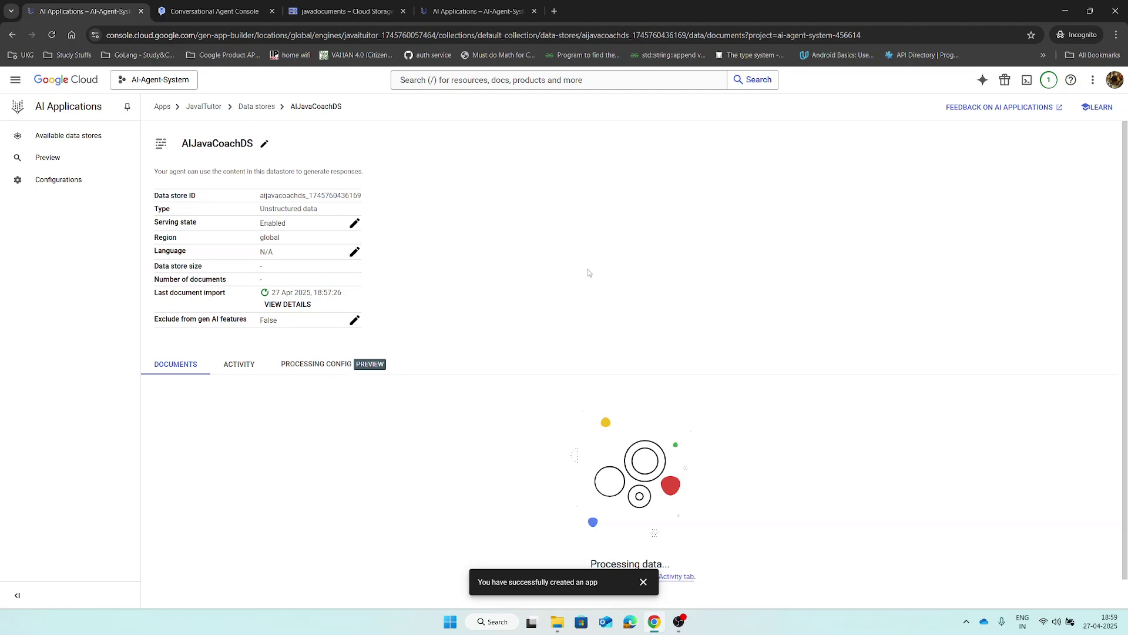
pyautogui.click(235, 366)
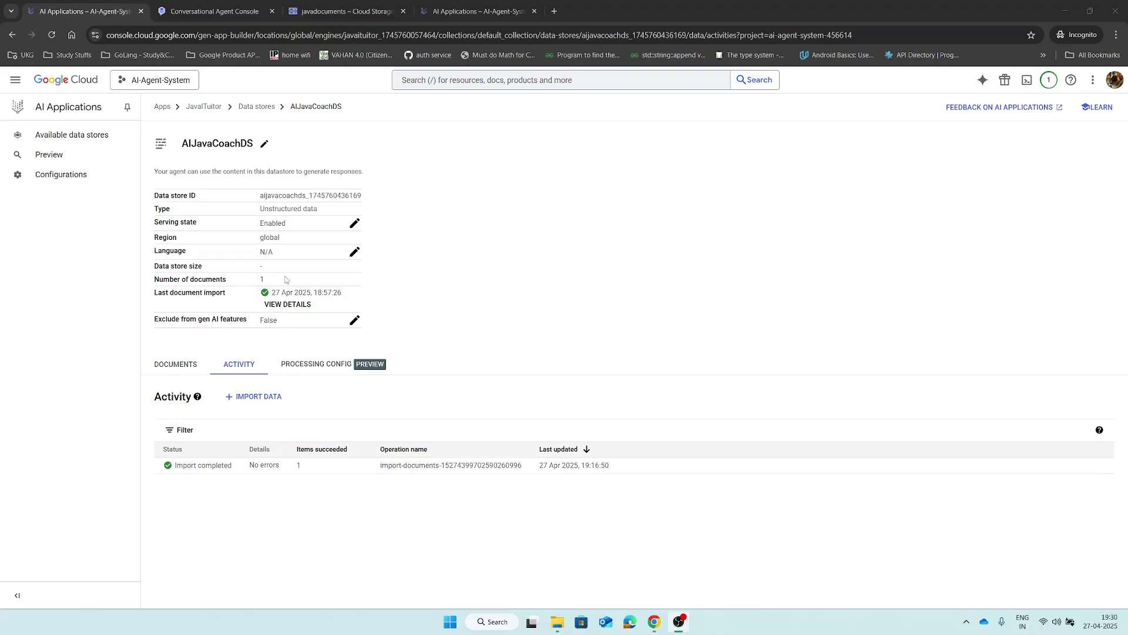
pyautogui.click(164, 369)
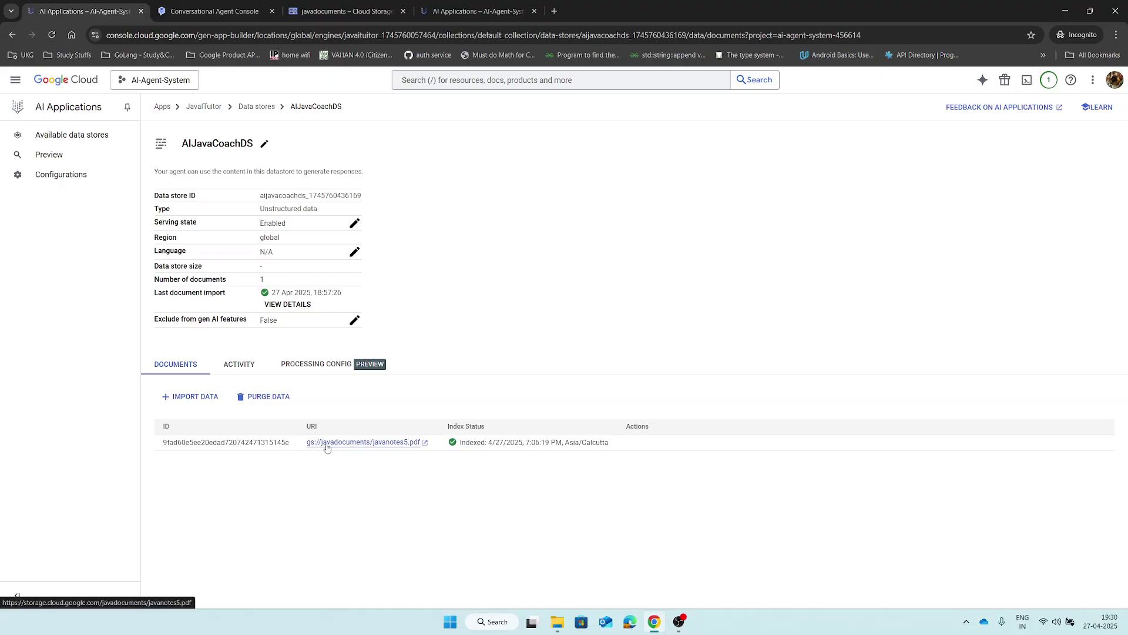
pyautogui.moveTo(473, 443); pyautogui.dragTo(601, 441)
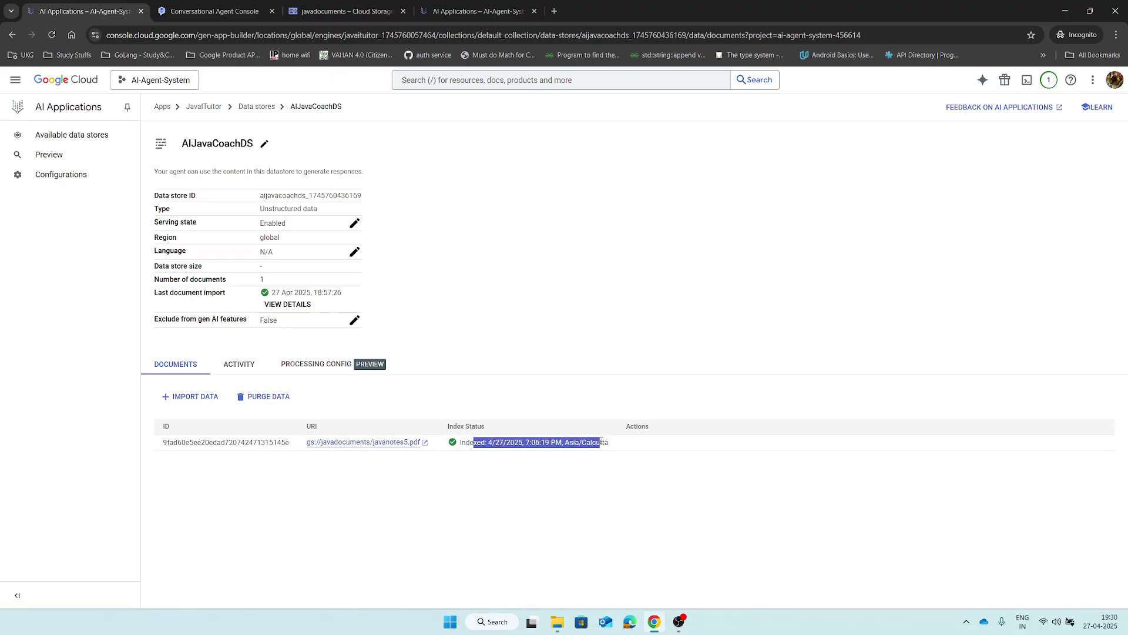
pyautogui.click(585, 516)
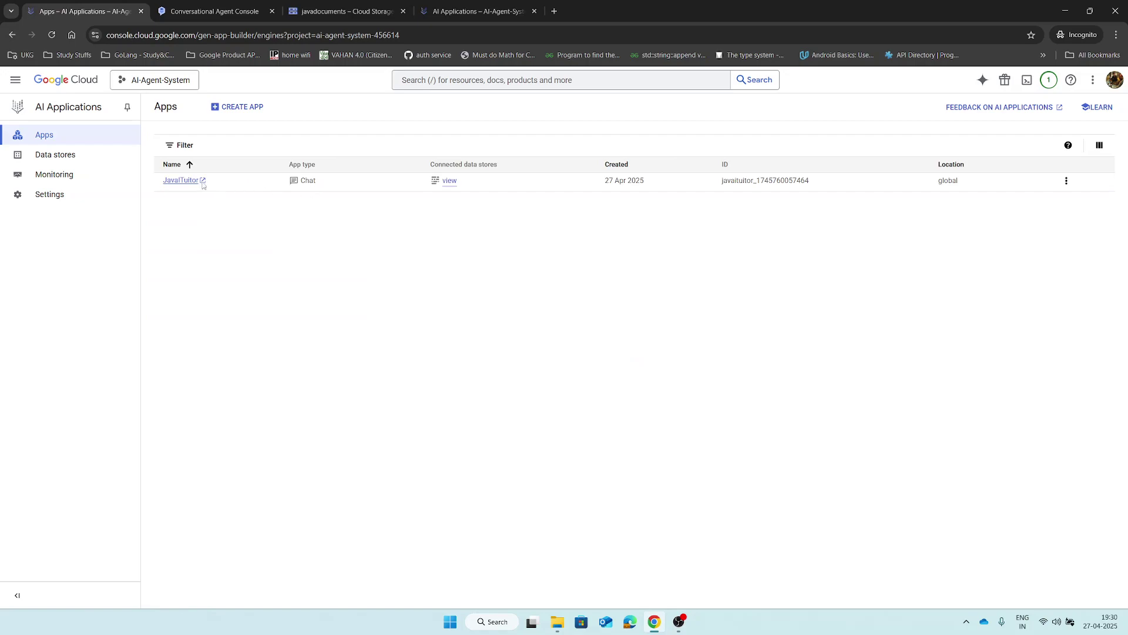
# Open the JavaITuitor agent from the apps list, dismiss the console introduction and send "Hi" in the preview chat.
pyautogui.click(201, 181)
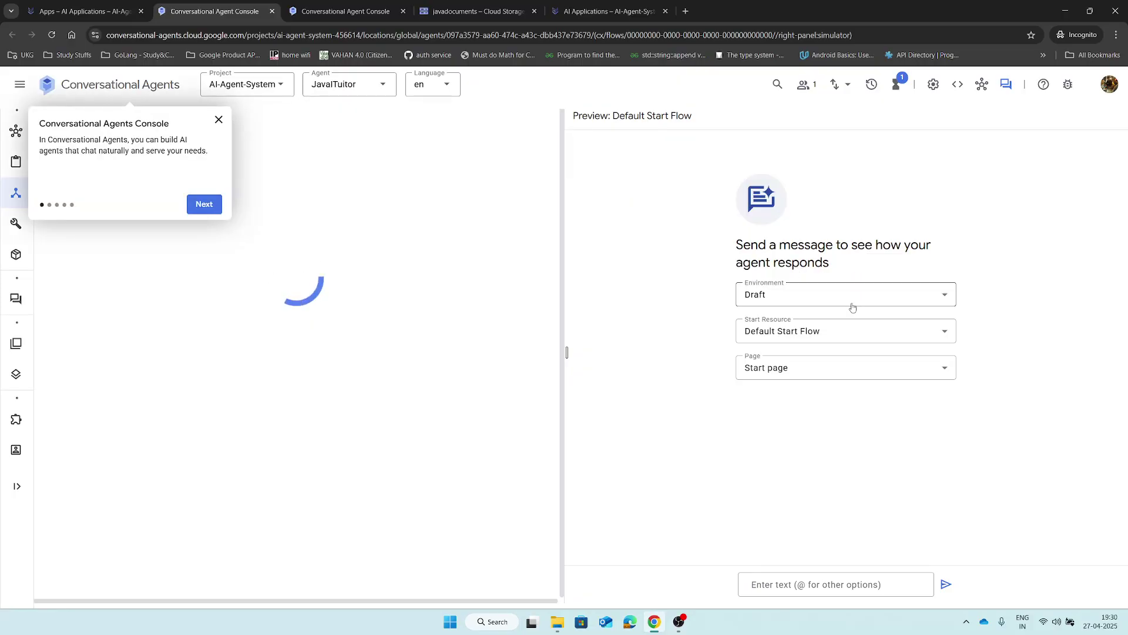
pyautogui.click(218, 119)
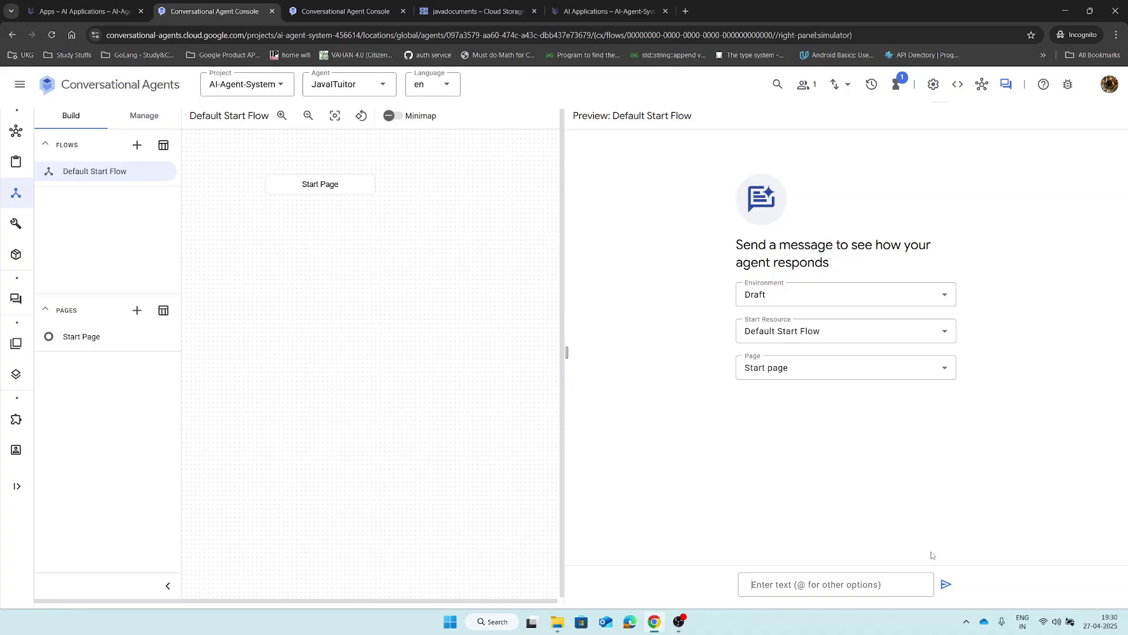
pyautogui.click(861, 584)
pyautogui.write('Hi')
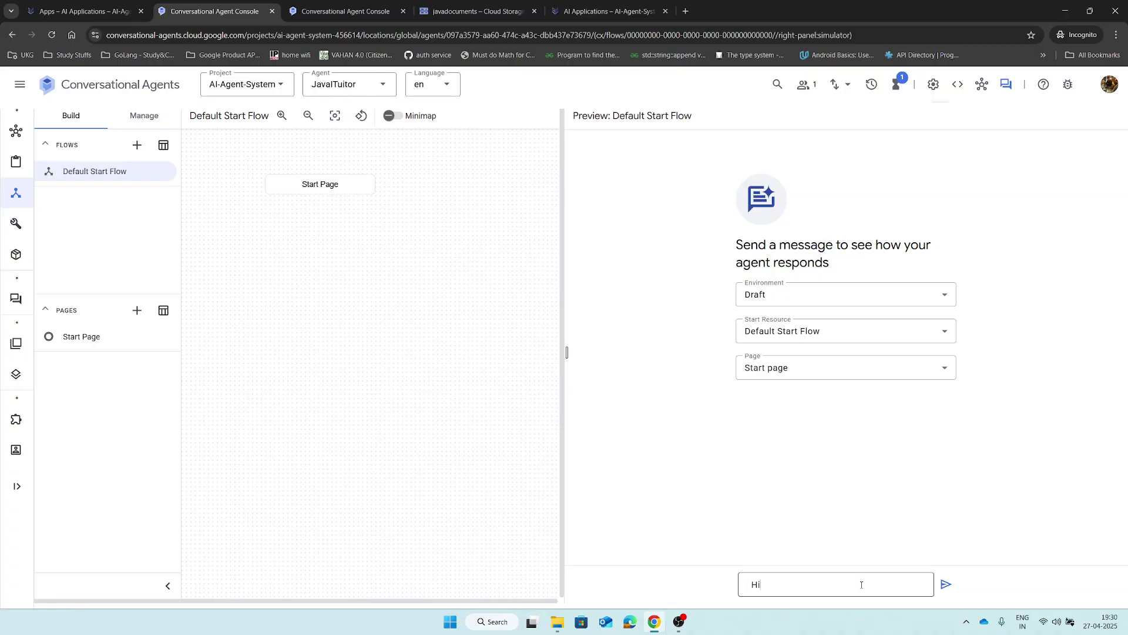
pyautogui.press('Return')
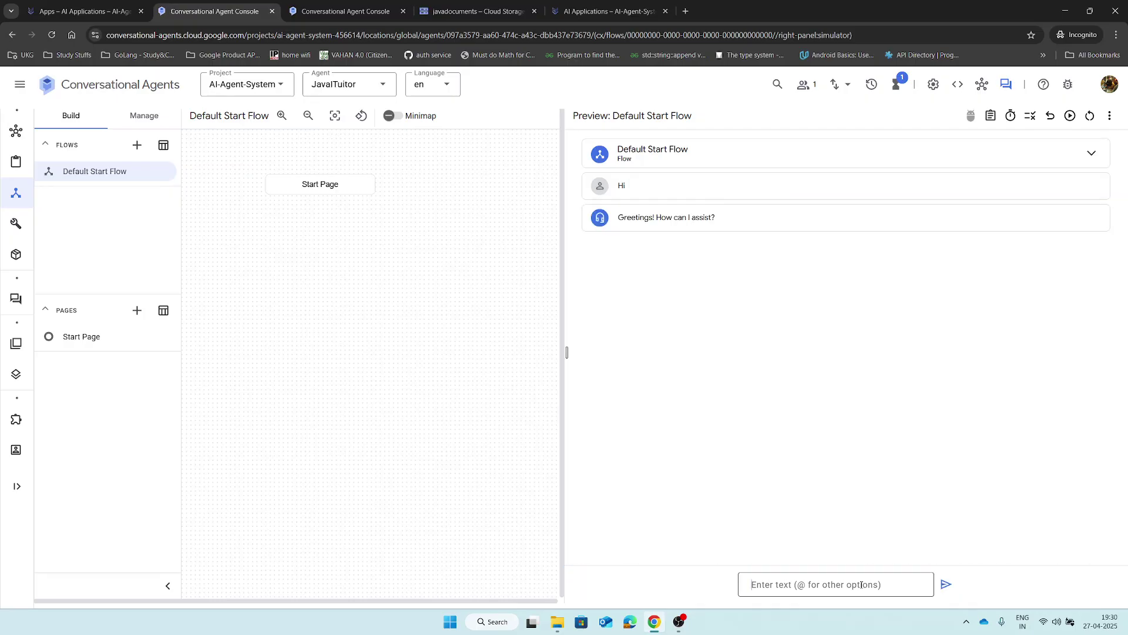
# Ask the agent "what is Java?" in the preview chat.
pyautogui.write('what is')
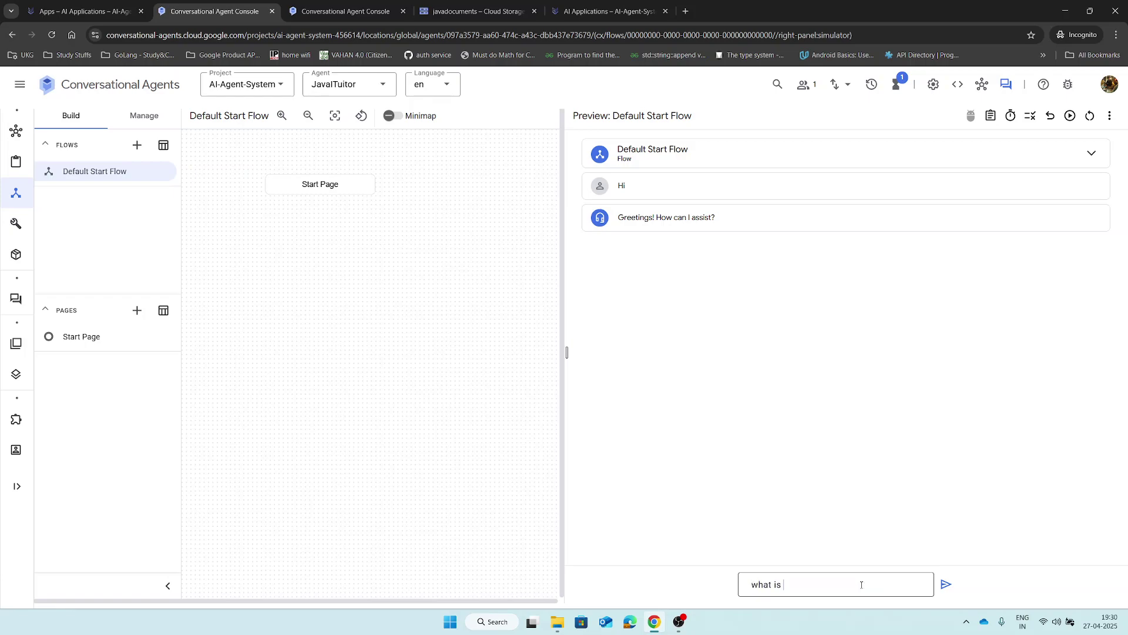
pyautogui.write(' Java?')
pyautogui.press('Return')
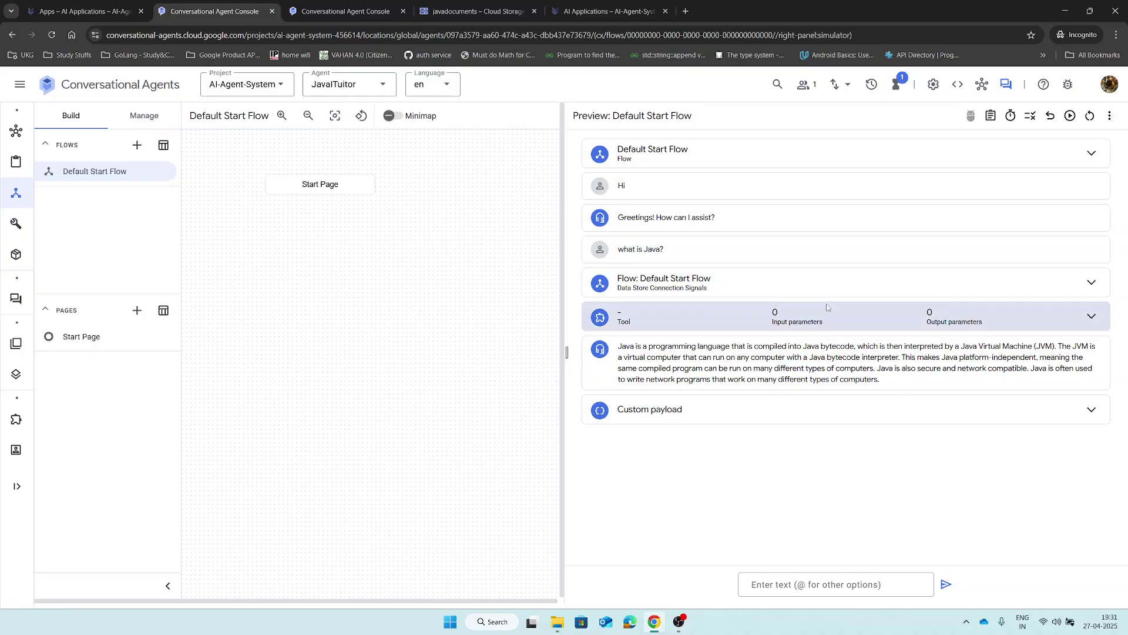
# Examine the execution details, response source snippets and answer text for the "what is Java?" question.
pyautogui.click(855, 287)
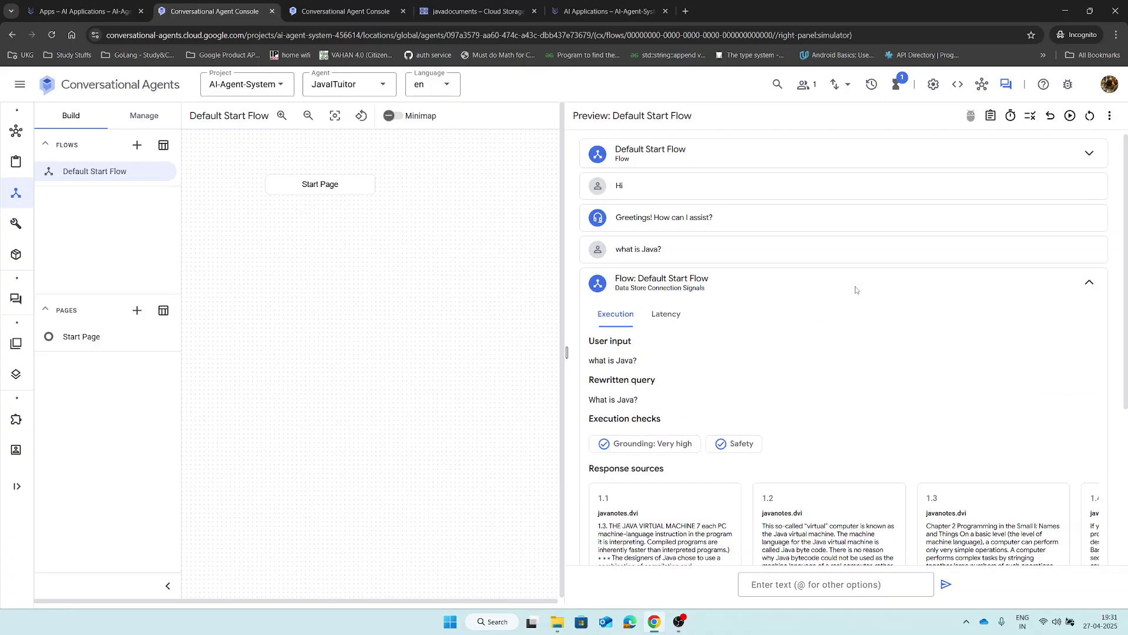
pyautogui.scroll(-1, 649, 504)
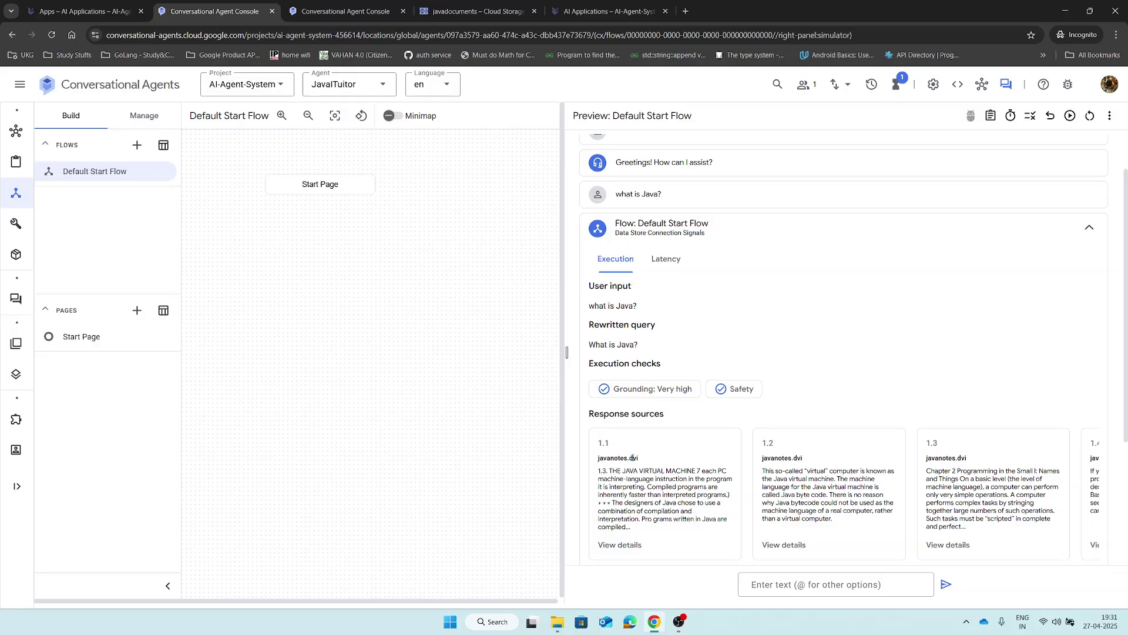
pyautogui.scroll(-3, 630, 459)
pyautogui.moveTo(599, 259); pyautogui.dragTo(711, 405)
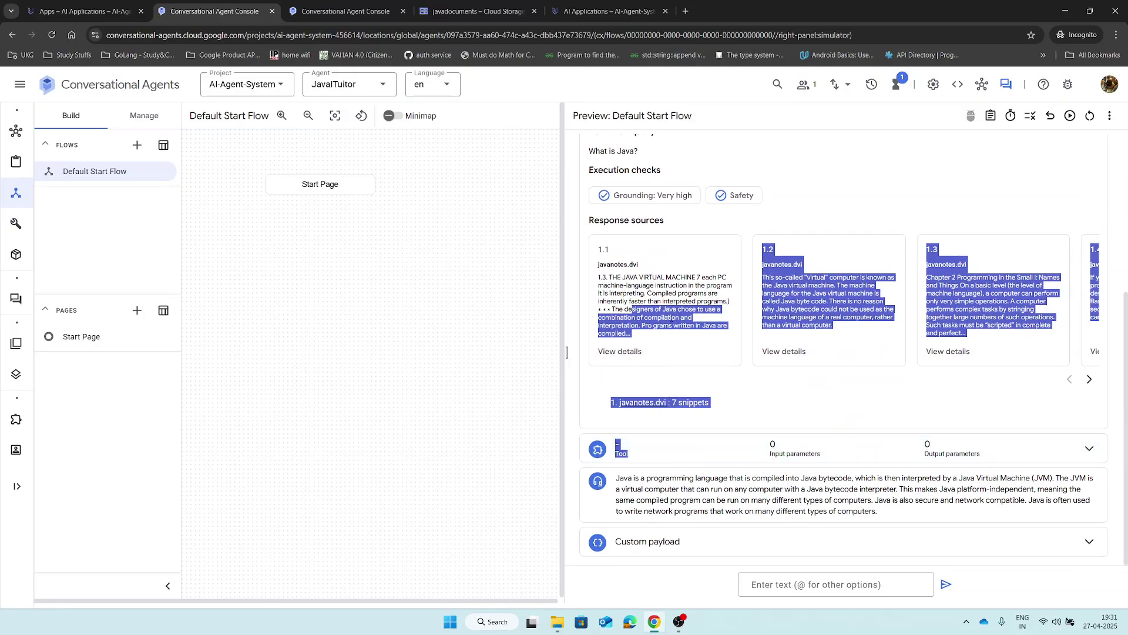
pyautogui.click(642, 277)
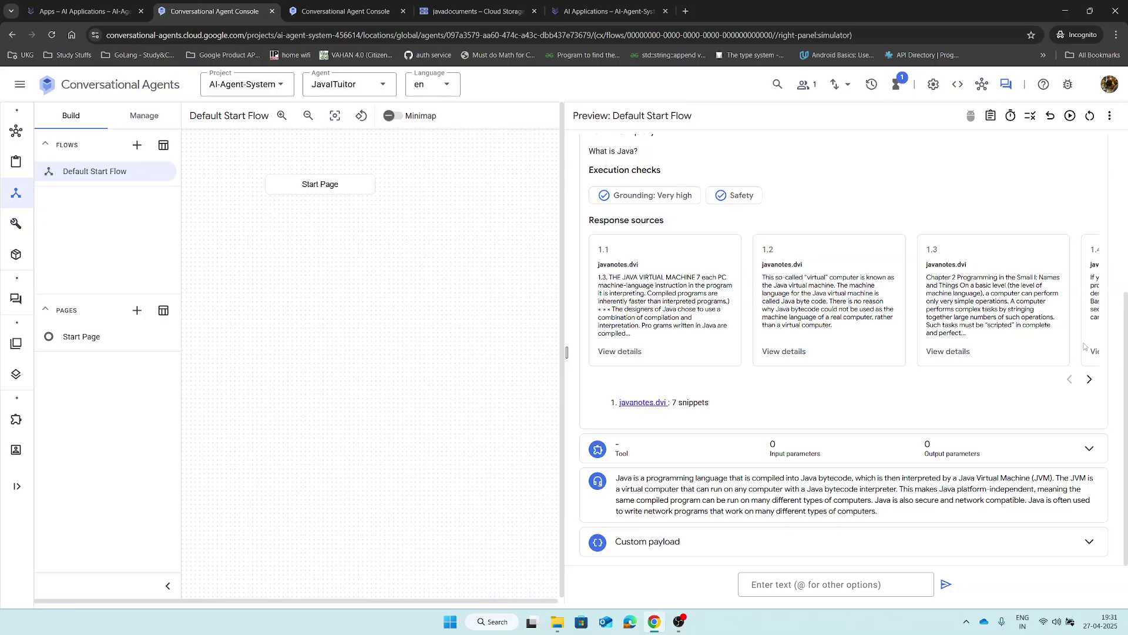
pyautogui.click(1089, 380)
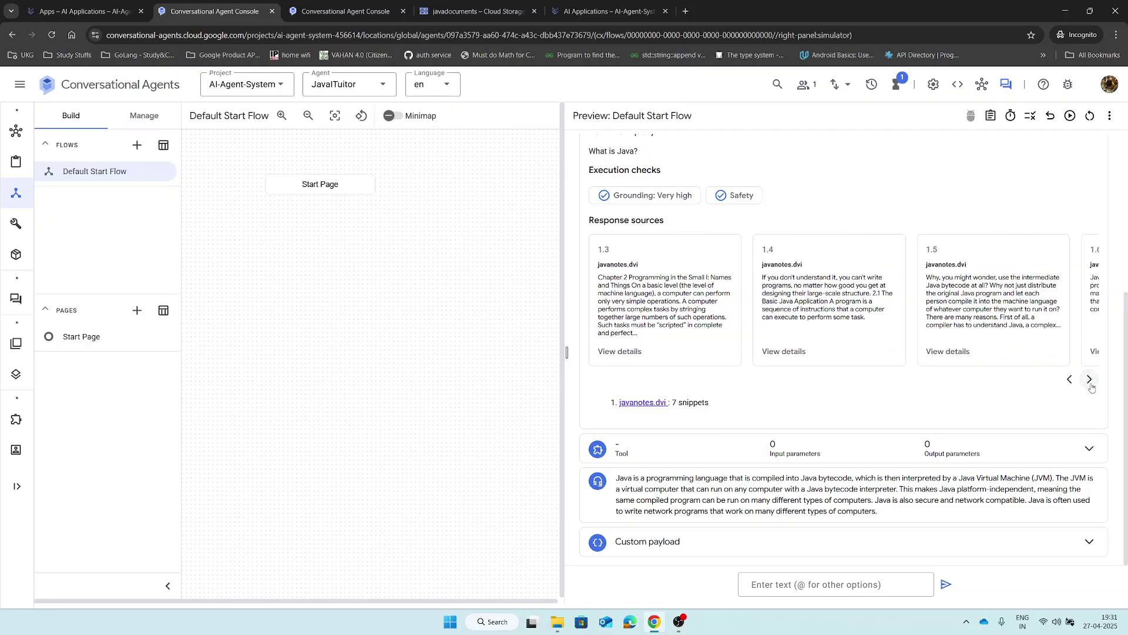
pyautogui.click(1090, 381)
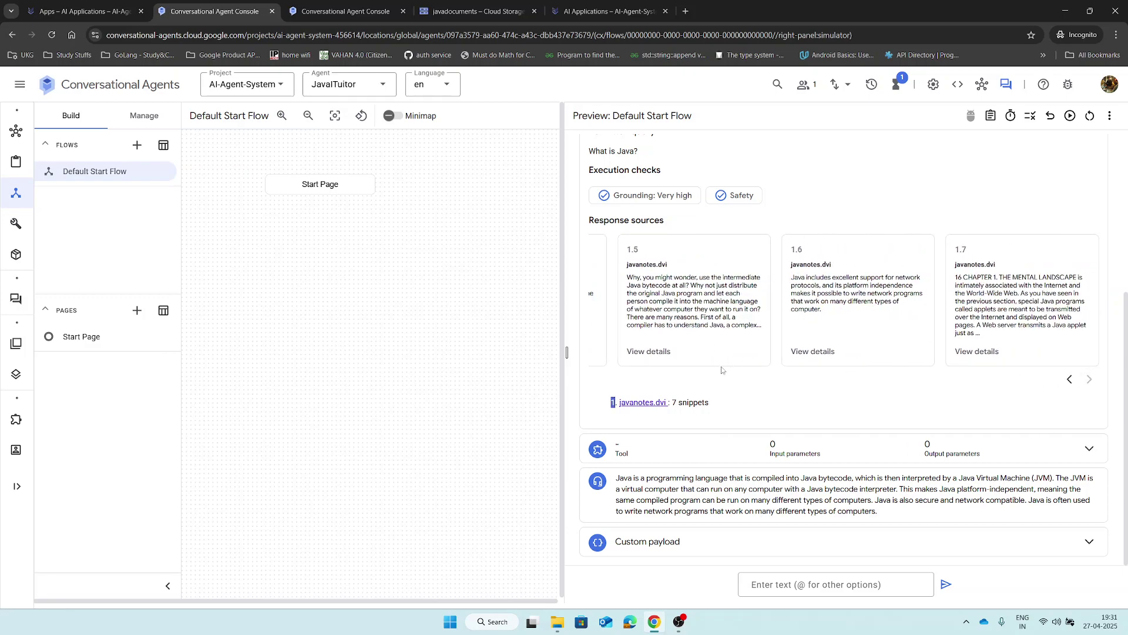
pyautogui.moveTo(674, 402); pyautogui.dragTo(719, 404)
pyautogui.moveTo(628, 481); pyautogui.dragTo(993, 534)
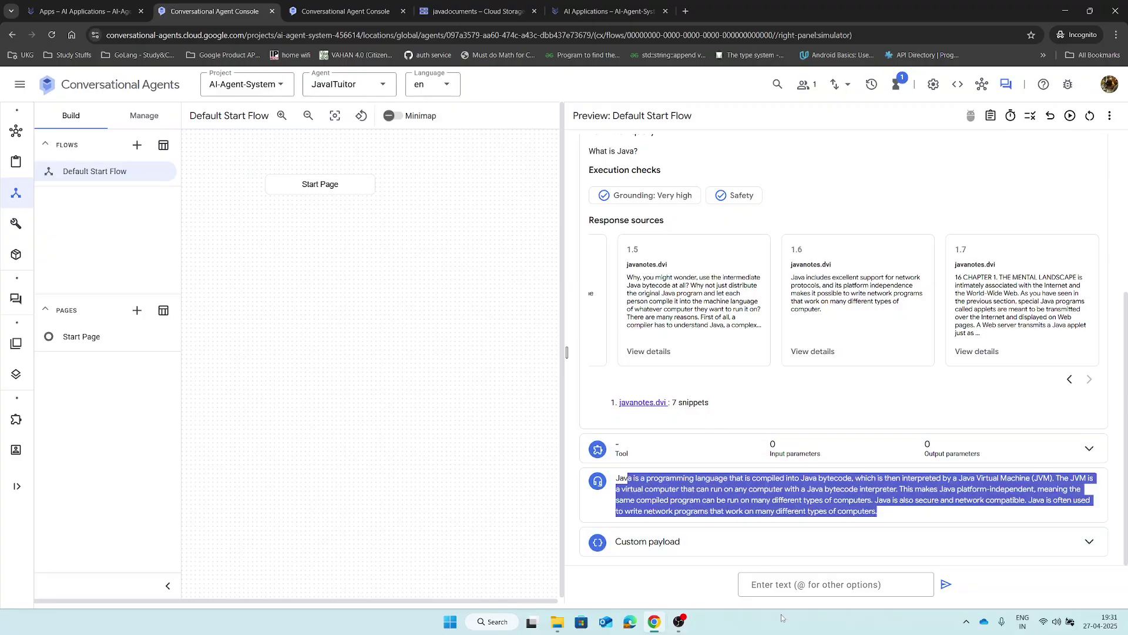
# Ask the agent "What is JVM?" in the preview chat and read its answer.
pyautogui.click(795, 595)
pyautogui.write('W')
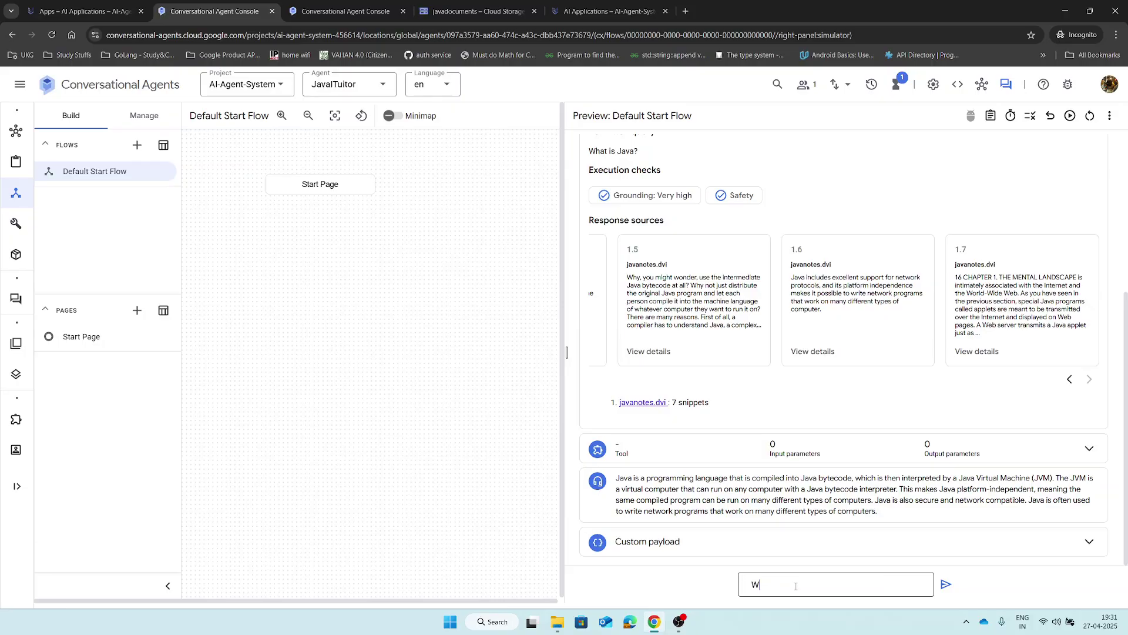
pyautogui.write('hat is JVM?')
pyautogui.press('Return')
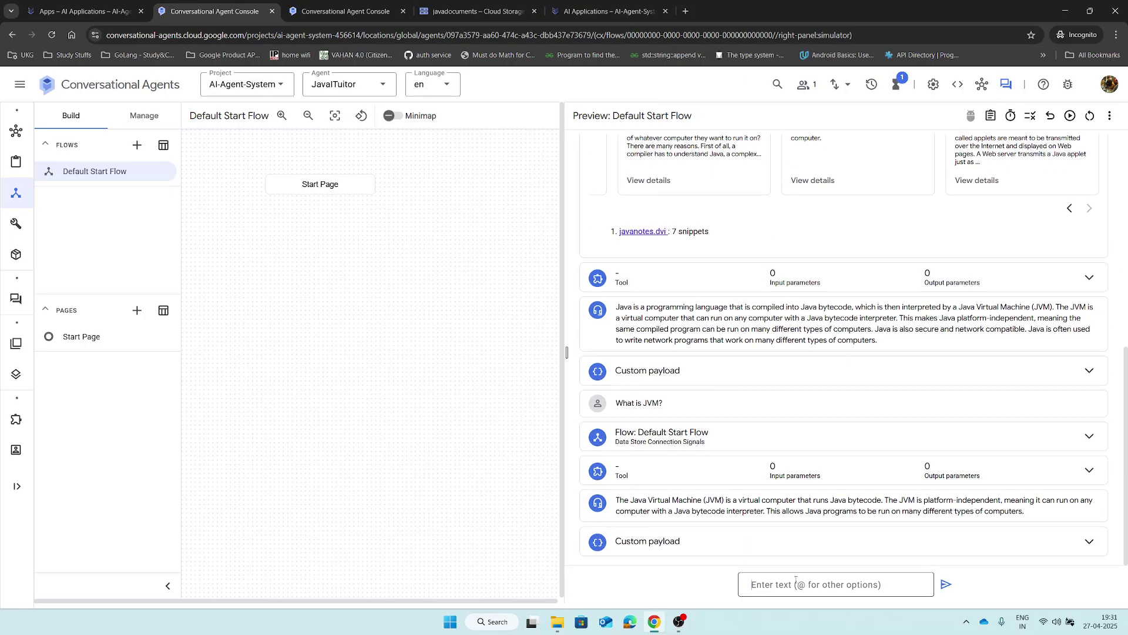
pyautogui.moveTo(636, 502); pyautogui.dragTo(934, 503)
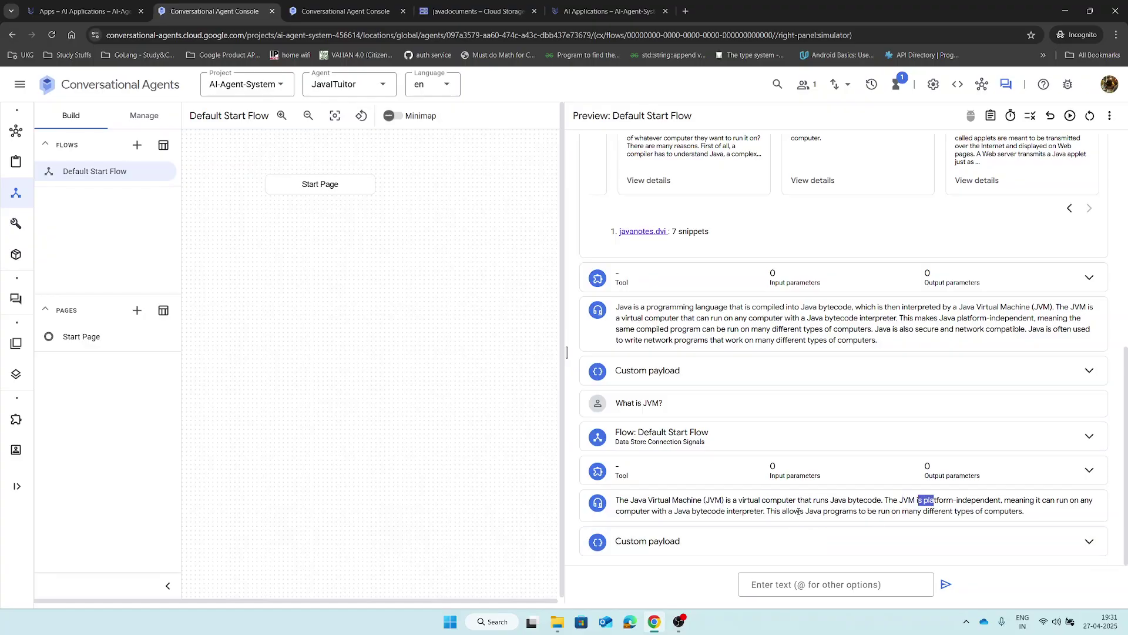
# Ask the agent "JRE?" as a follow-up question and read its answer.
pyautogui.click(862, 582)
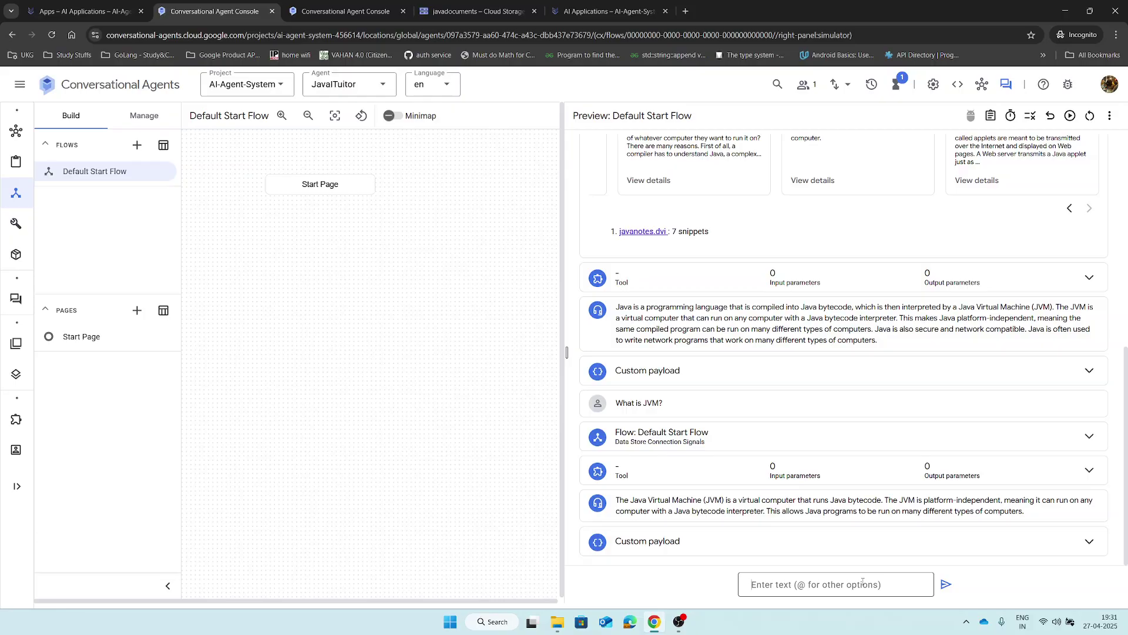
pyautogui.write('JRE?')
pyautogui.press('Return')
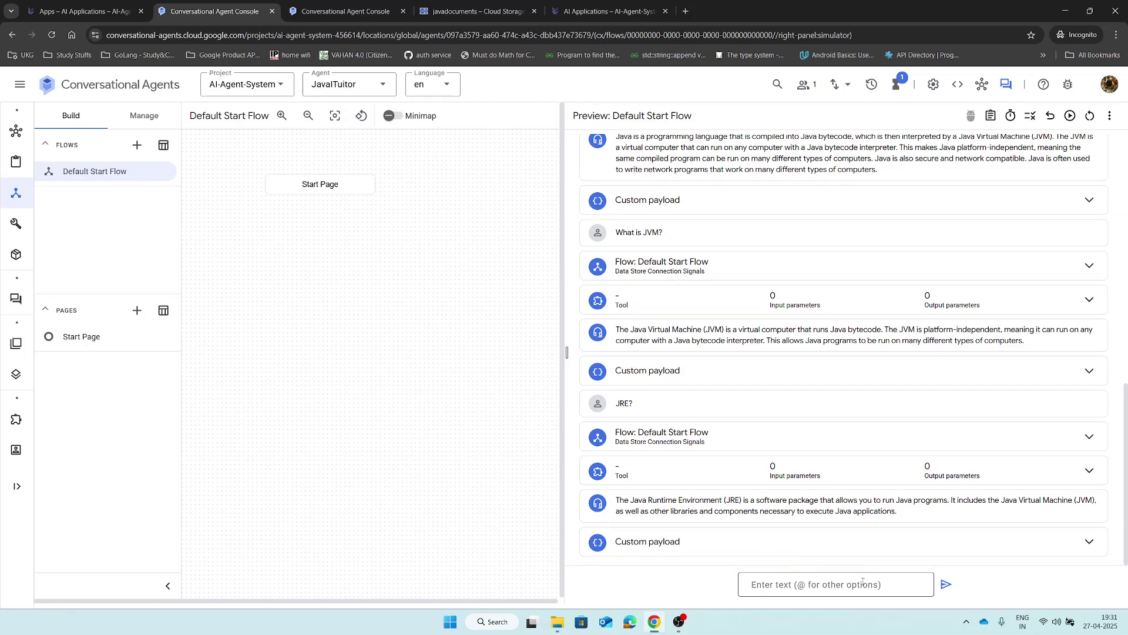
pyautogui.moveTo(733, 502); pyautogui.dragTo(1071, 501)
pyautogui.moveTo(626, 512); pyautogui.dragTo(792, 511)
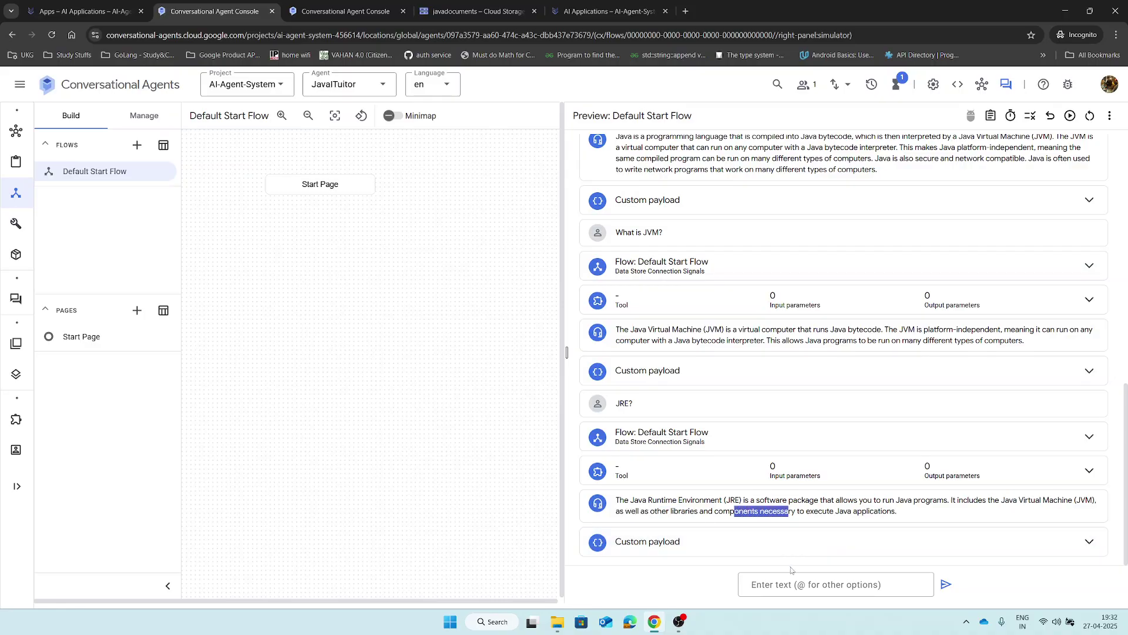
# Ask the agent to compare the two with "JRE vs JVM?" and read its answer.
pyautogui.click(797, 585)
pyautogui.write('JRE vs')
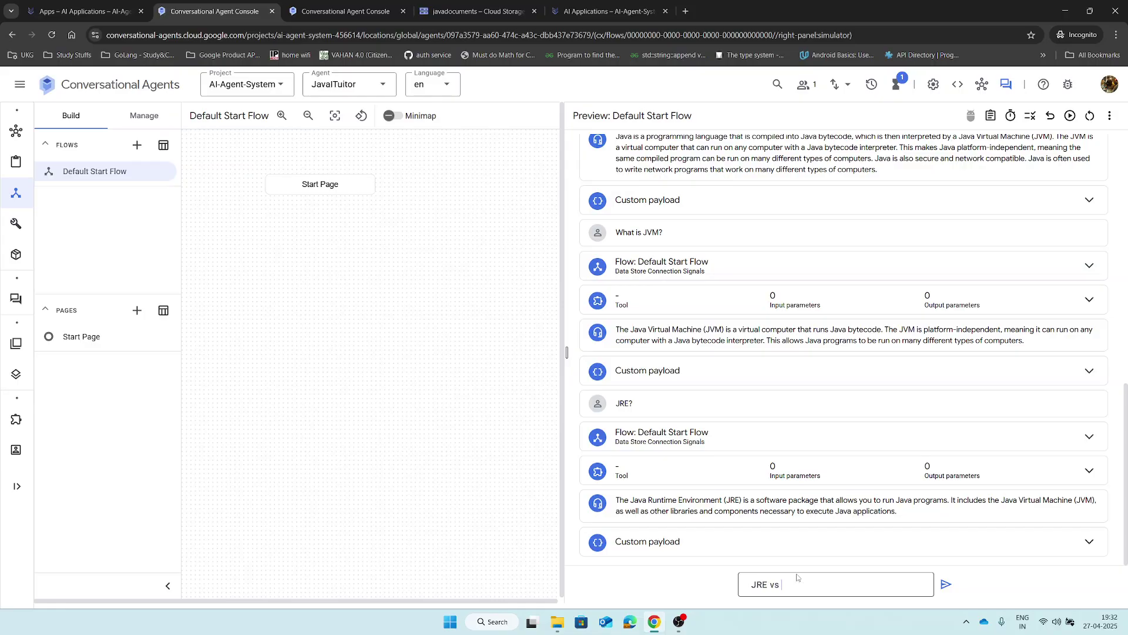
pyautogui.write(' JVM?')
pyautogui.press('Return')
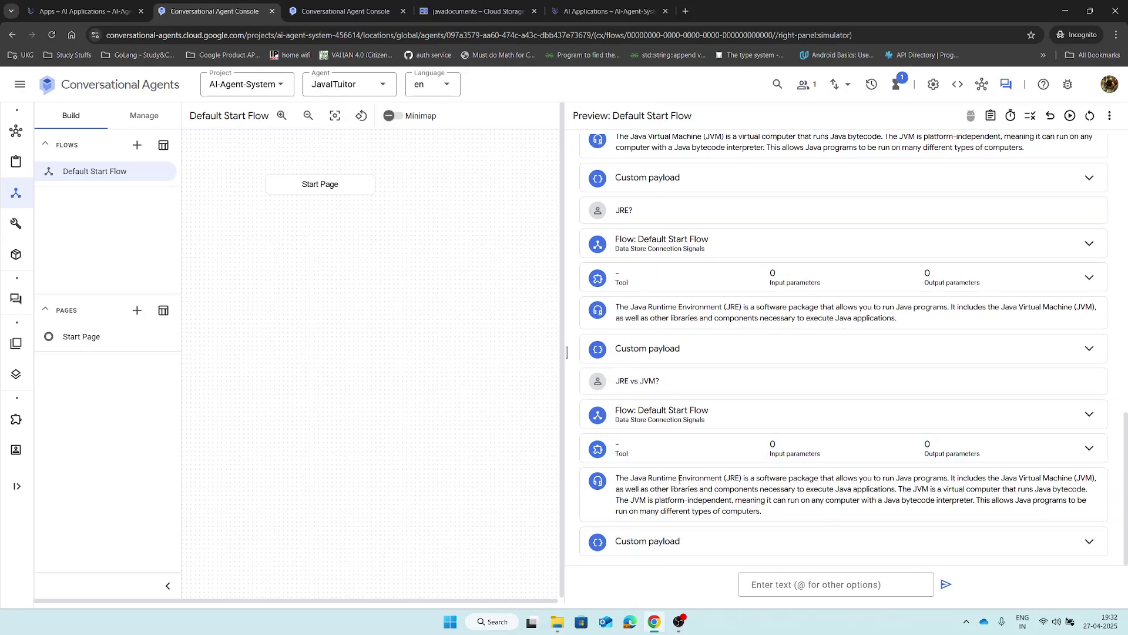
pyautogui.moveTo(680, 477); pyautogui.dragTo(761, 516)
pyautogui.click(807, 500)
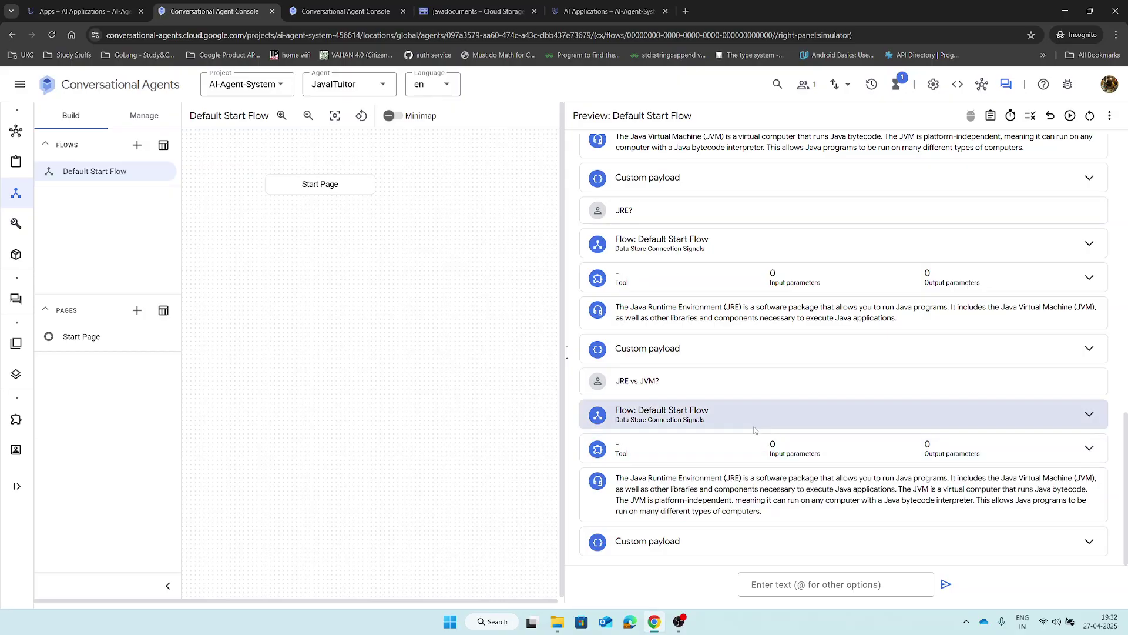
# Expand the flow details of the "JRE vs JVM?" answer and examine its execution checks and response sources.
pyautogui.click(755, 424)
pyautogui.scroll(-2, 664, 500)
pyautogui.scroll(-2, 668, 499)
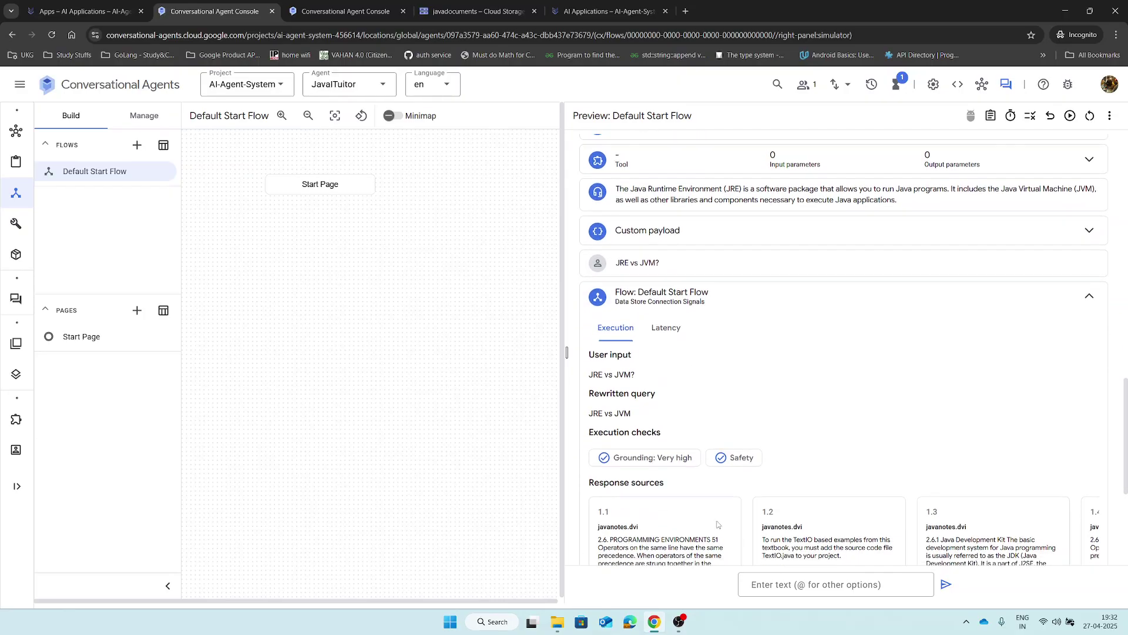
pyautogui.scroll(-2, 691, 520)
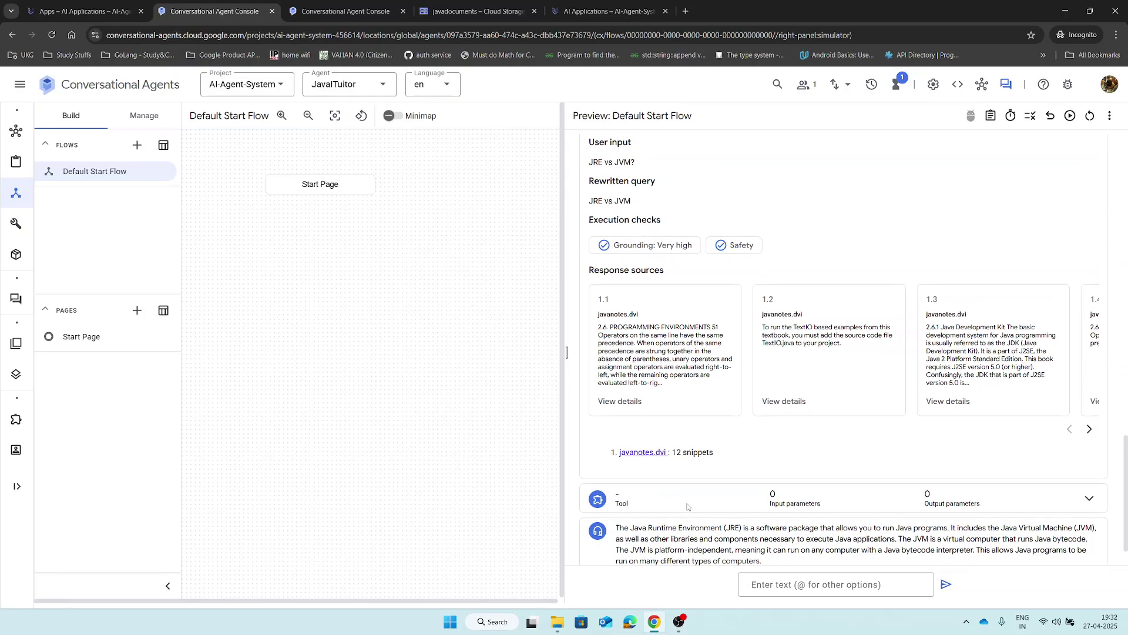
# Page through the response sources of the "JRE vs JVM?" answer and read its snippet reference and final response text.
pyautogui.moveTo(673, 452); pyautogui.dragTo(714, 452)
pyautogui.click(1089, 429)
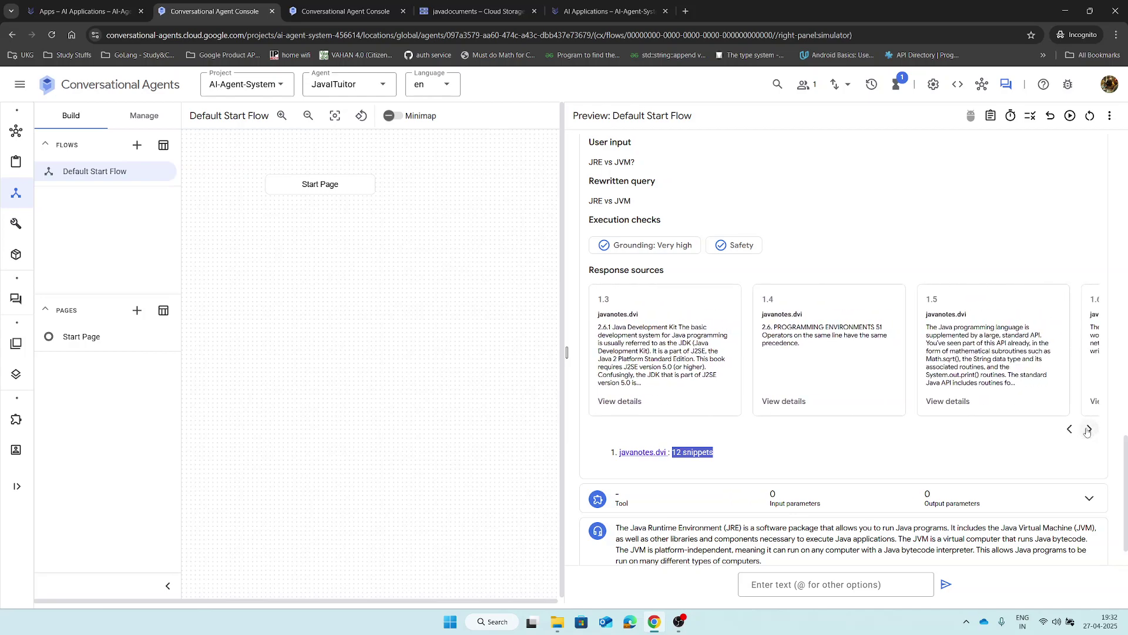
pyautogui.click(750, 458)
pyautogui.scroll(-1, 731, 448)
pyautogui.moveTo(628, 477); pyautogui.dragTo(695, 477)
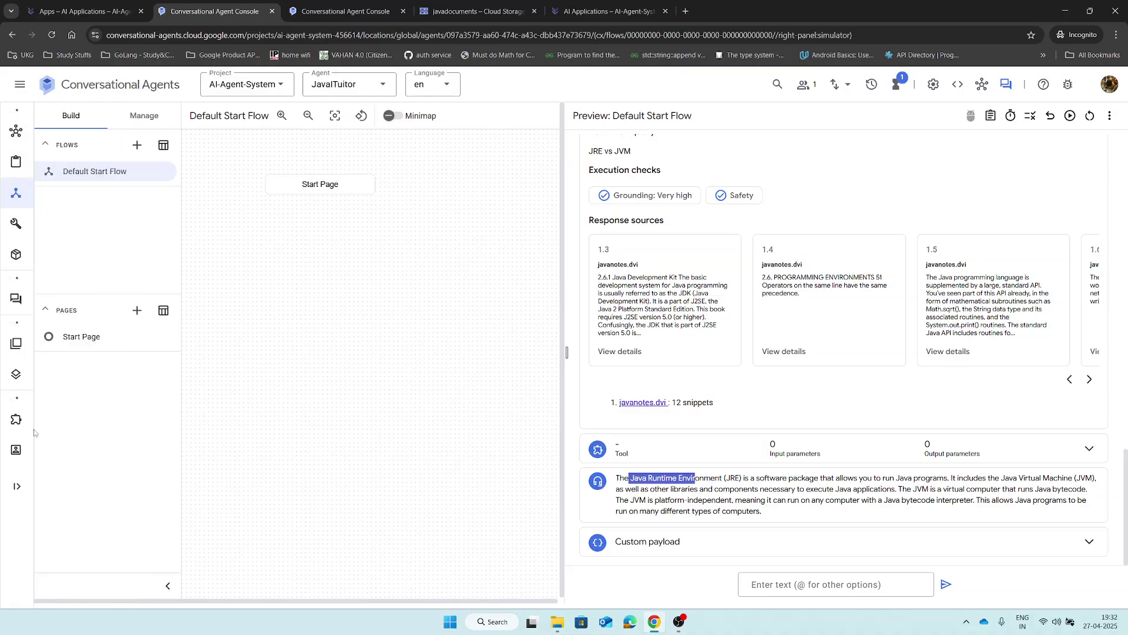
pyautogui.click(294, 440)
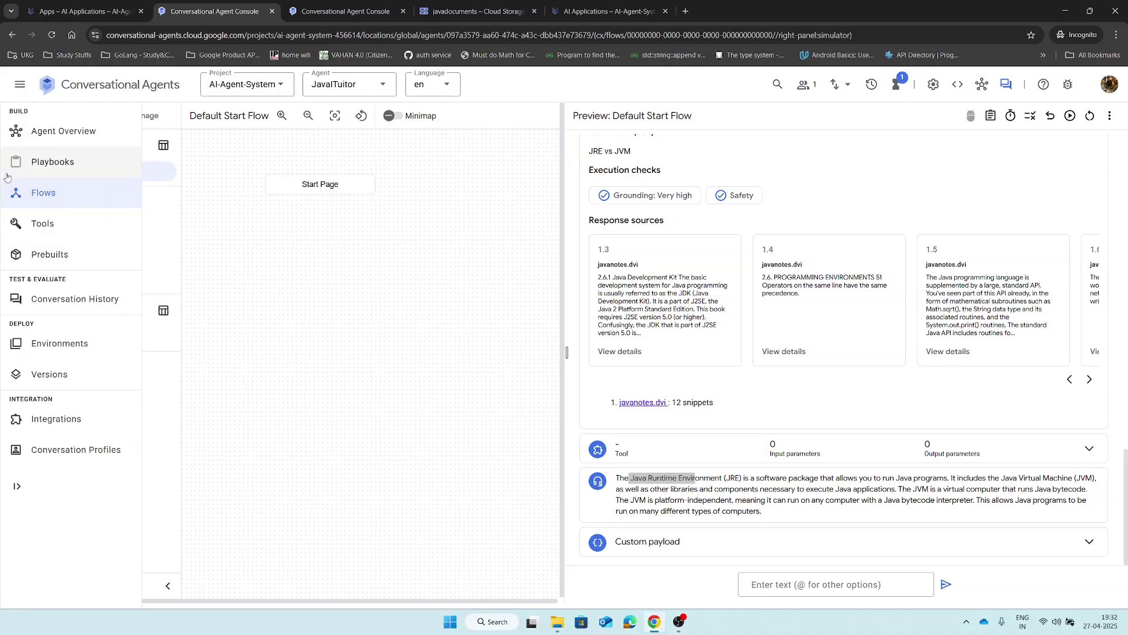
# Review the agent's managed resources: the Default Welcome Intent with its training phrases and DTMF settings, and the custom entity types.
pyautogui.click(144, 116)
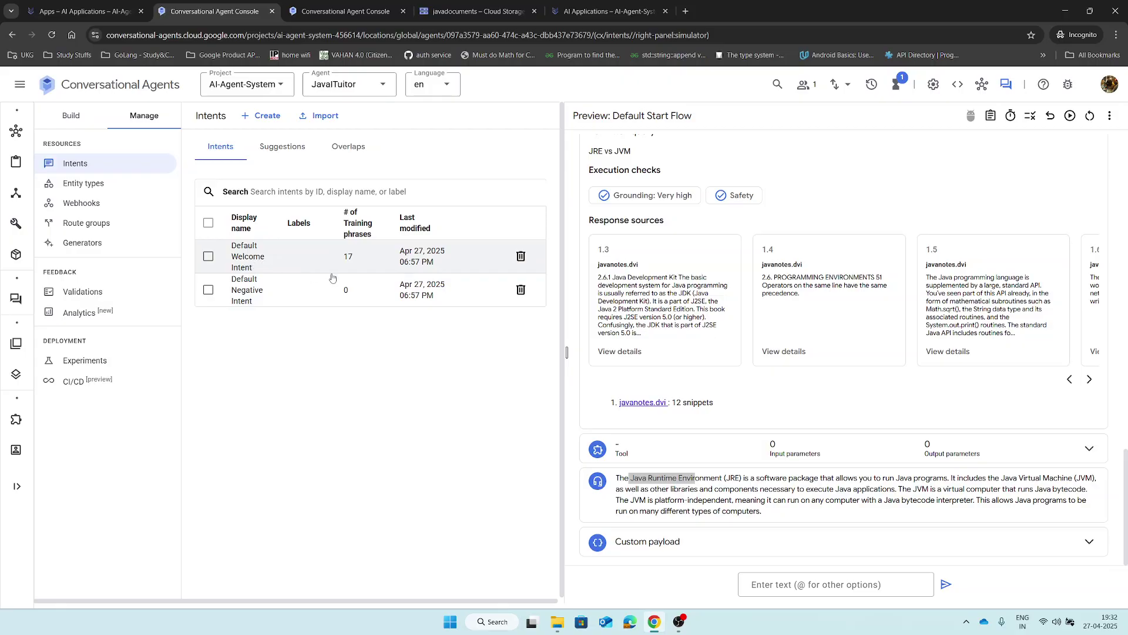
pyautogui.click(310, 268)
pyautogui.scroll(-4, 343, 455)
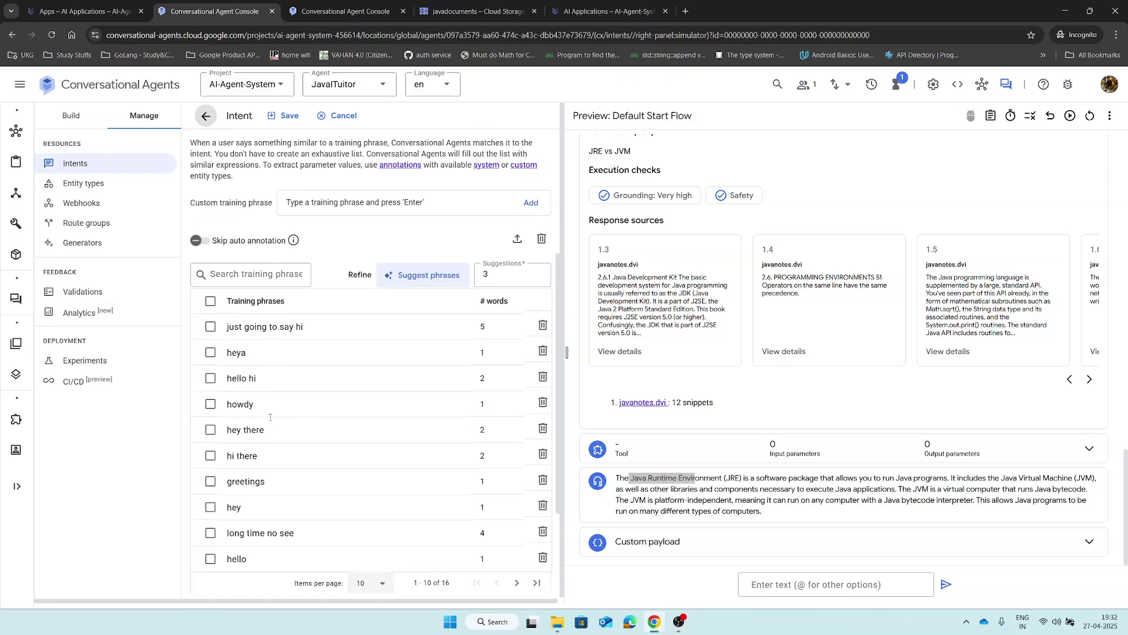
pyautogui.scroll(-3, 262, 510)
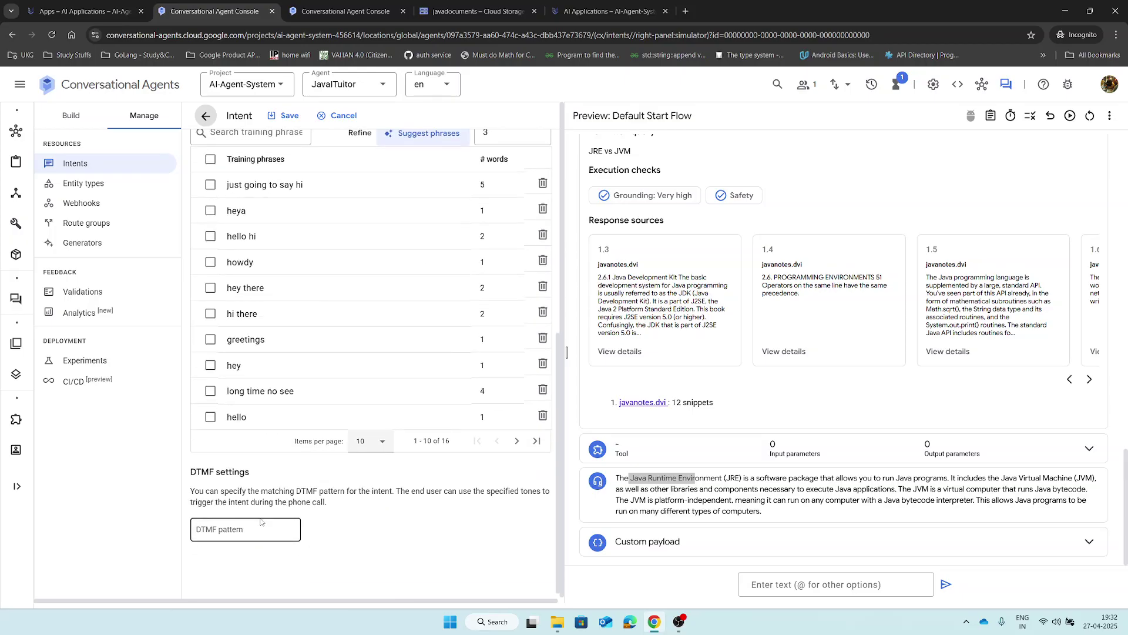
pyautogui.scroll(5, 260, 522)
pyautogui.scroll(1, 261, 522)
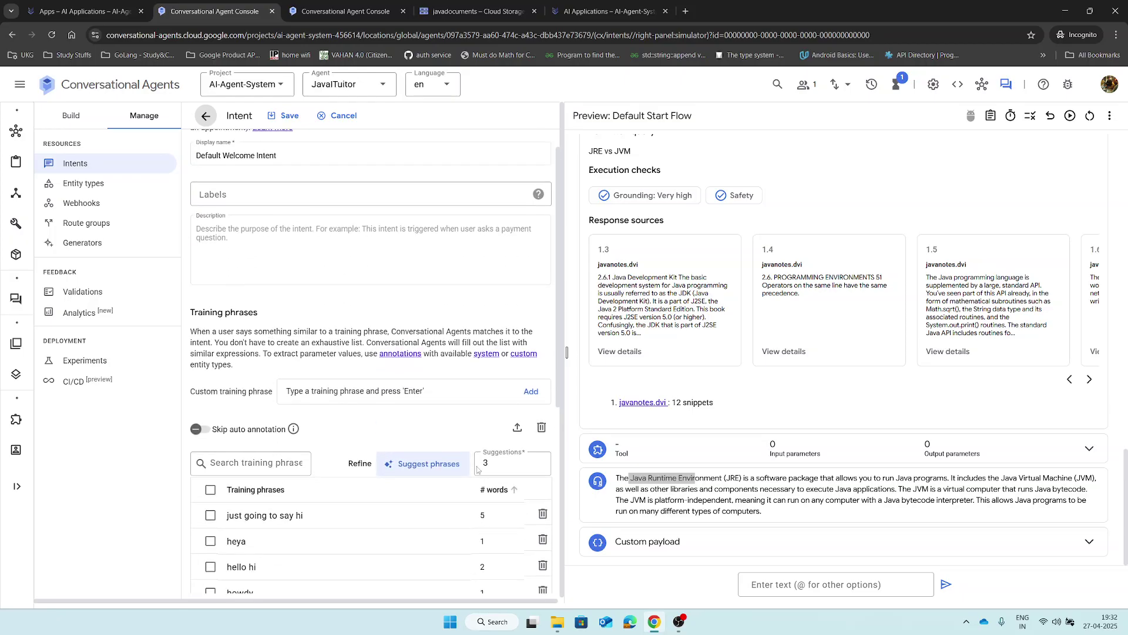
pyautogui.click(110, 186)
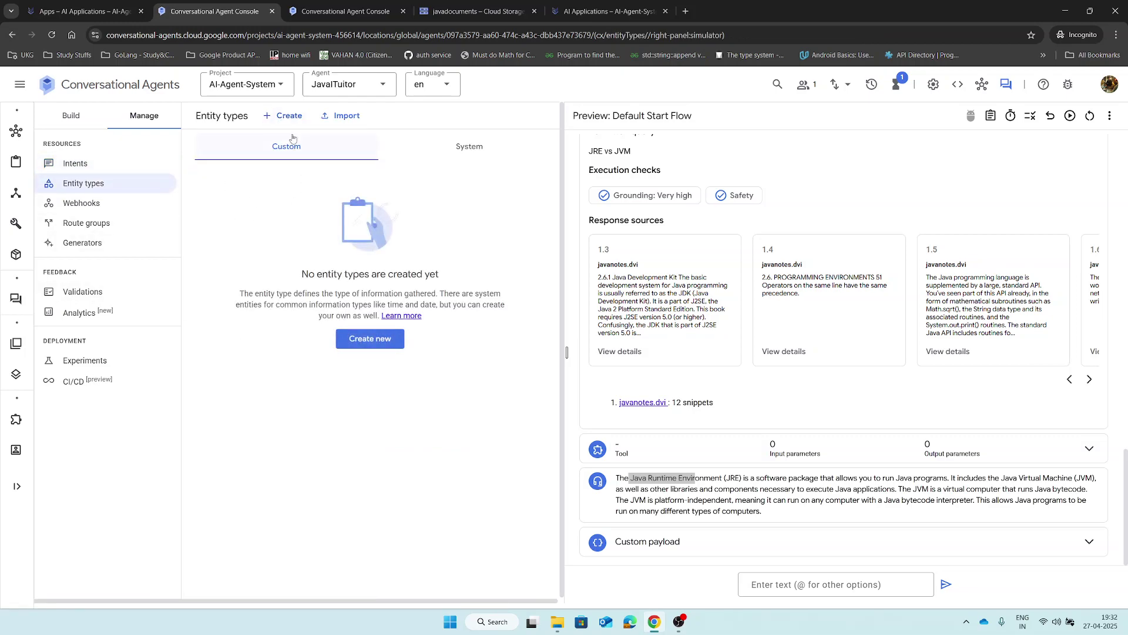
pyautogui.click(101, 164)
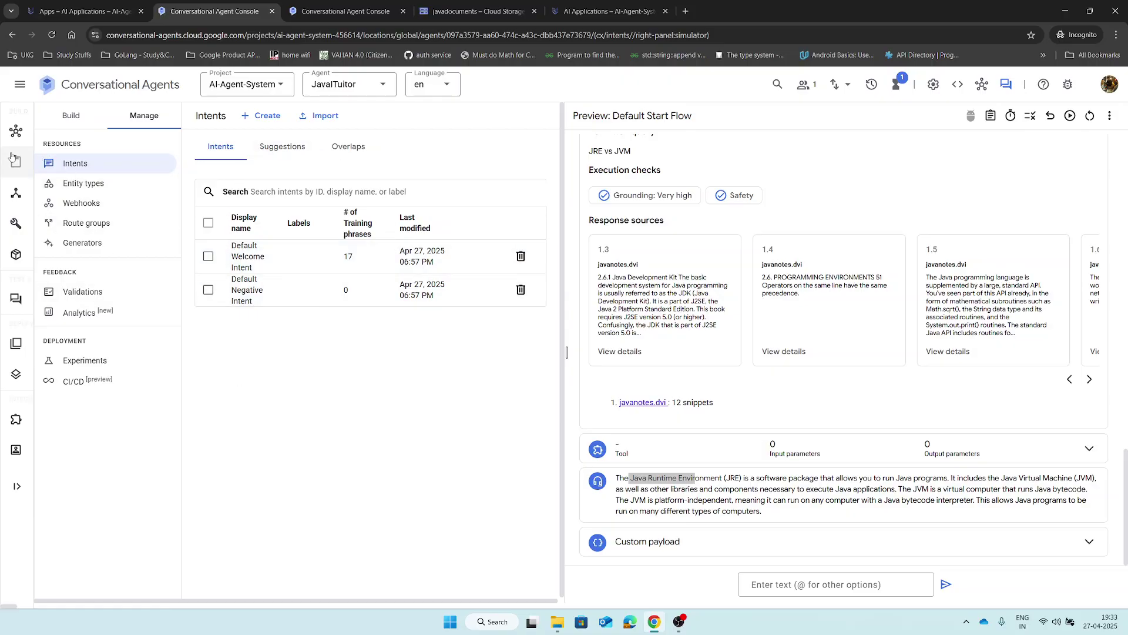
# Examine the agent's available integrations, from the phone gateway and one-click telephony to the text-based and 3D avatar channels.
pyautogui.moveTo(13, 166)
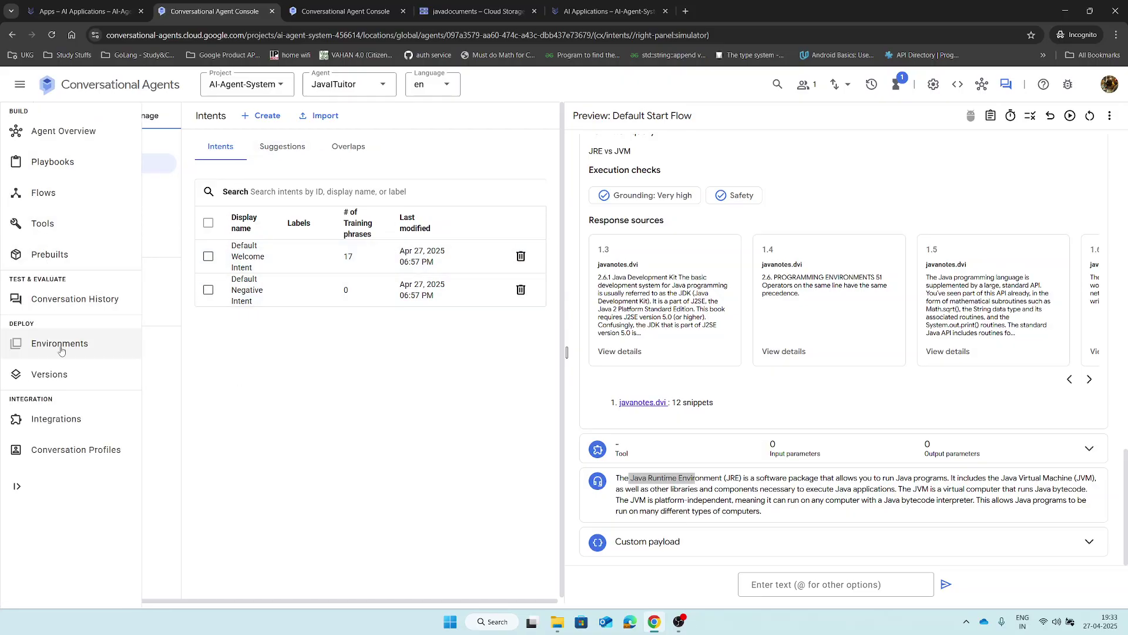
pyautogui.click(66, 421)
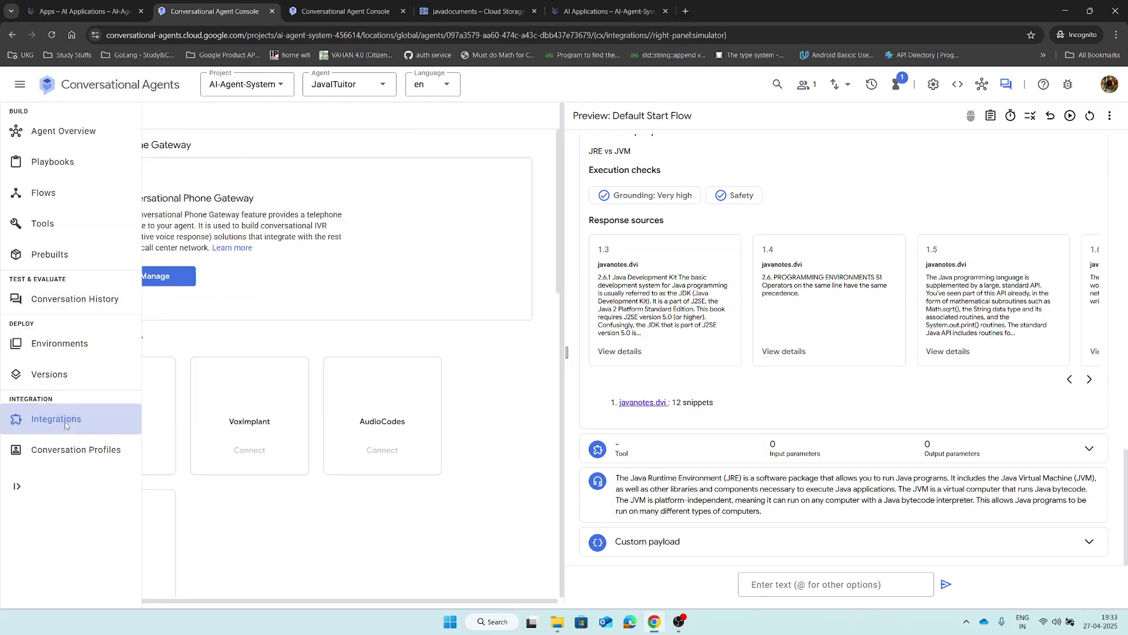
pyautogui.scroll(-2, 203, 412)
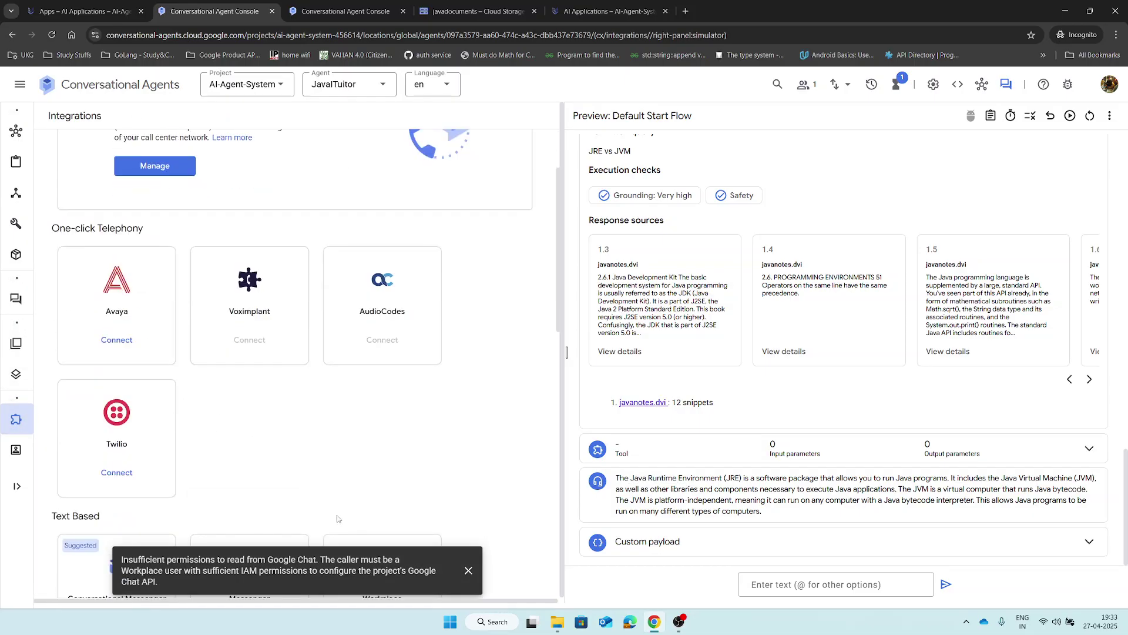
pyautogui.scroll(-1, 361, 387)
pyautogui.scroll(-3, 360, 388)
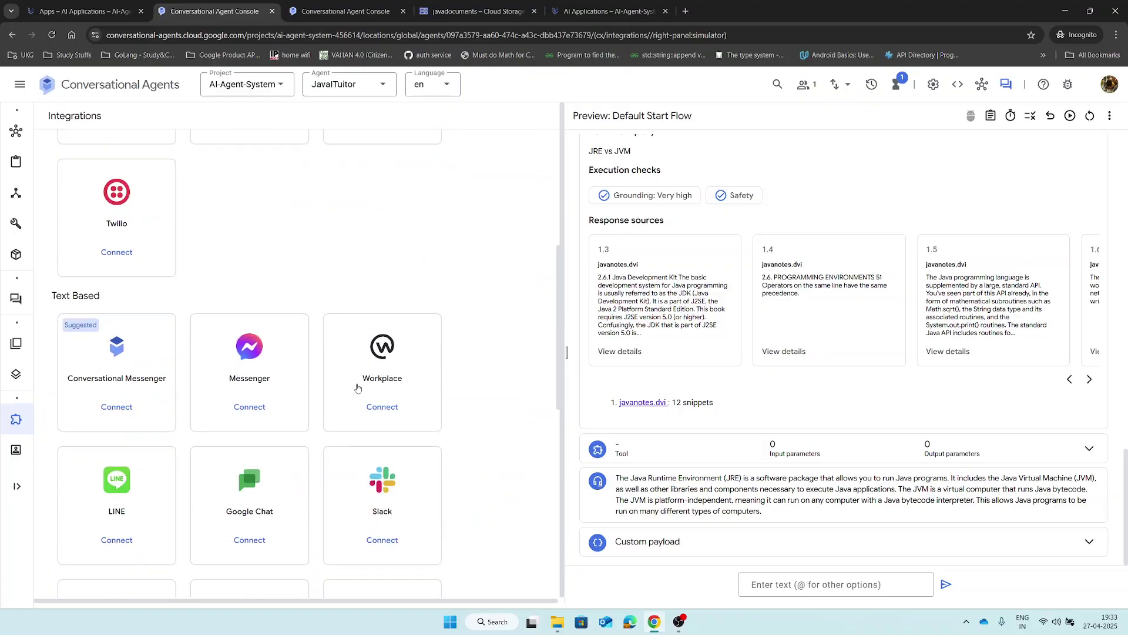
pyautogui.scroll(-4, 236, 311)
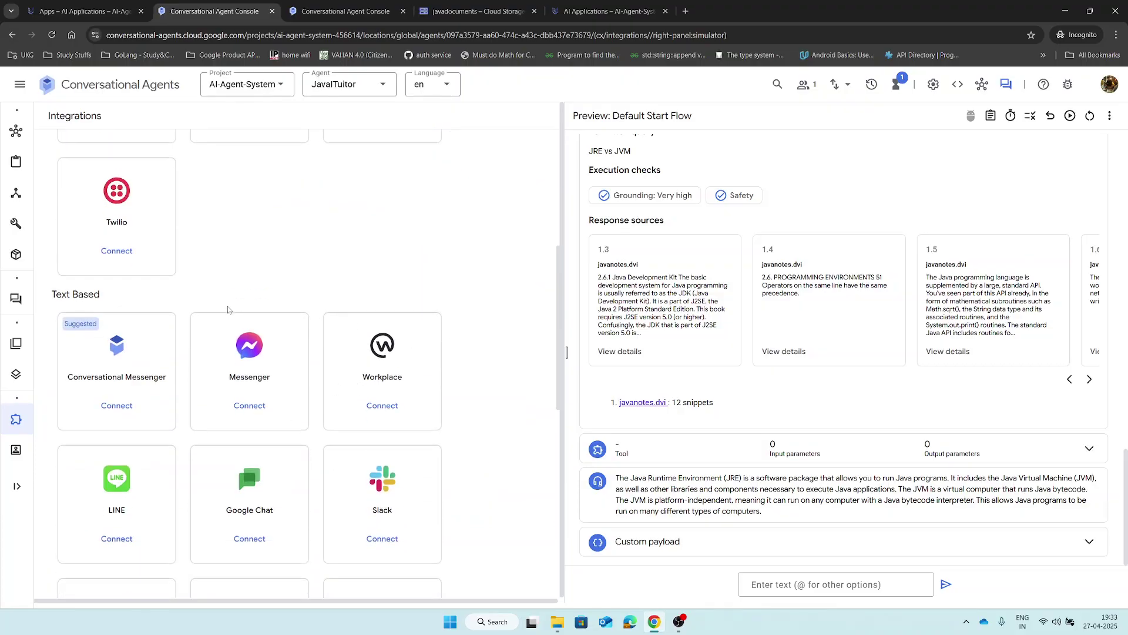
pyautogui.scroll(-3, 171, 402)
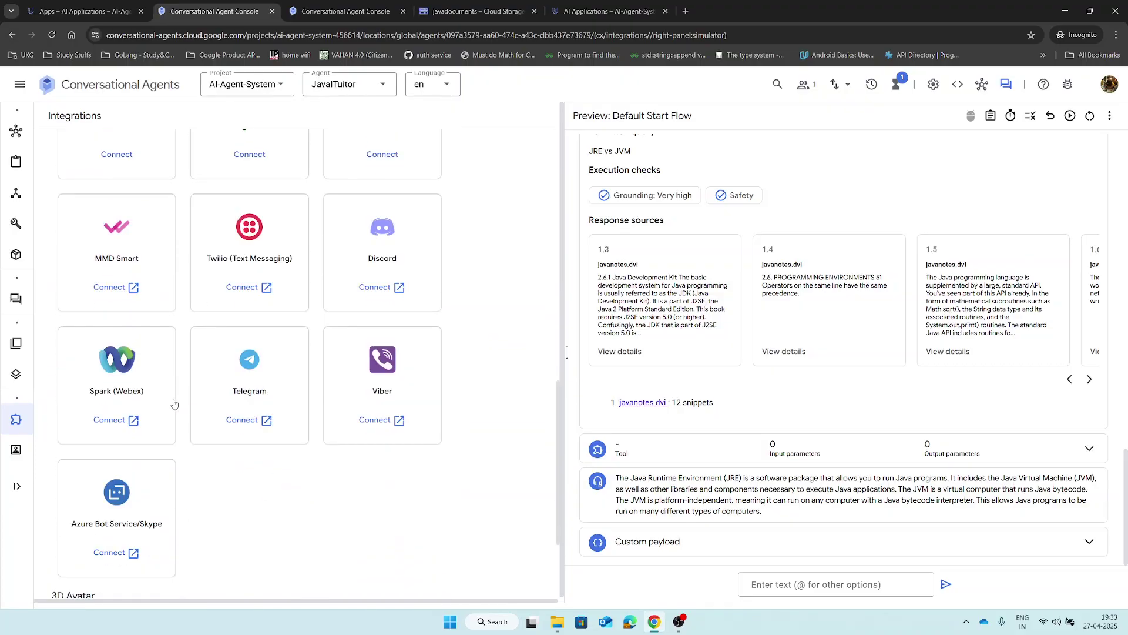
pyautogui.scroll(-1, 275, 487)
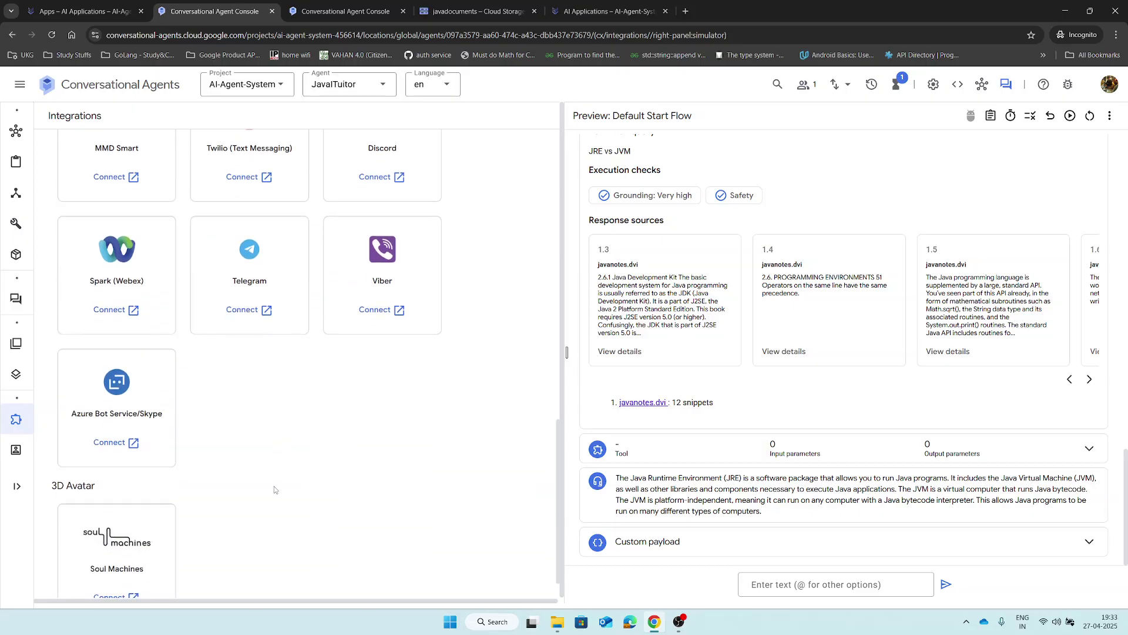
pyautogui.scroll(13, 273, 486)
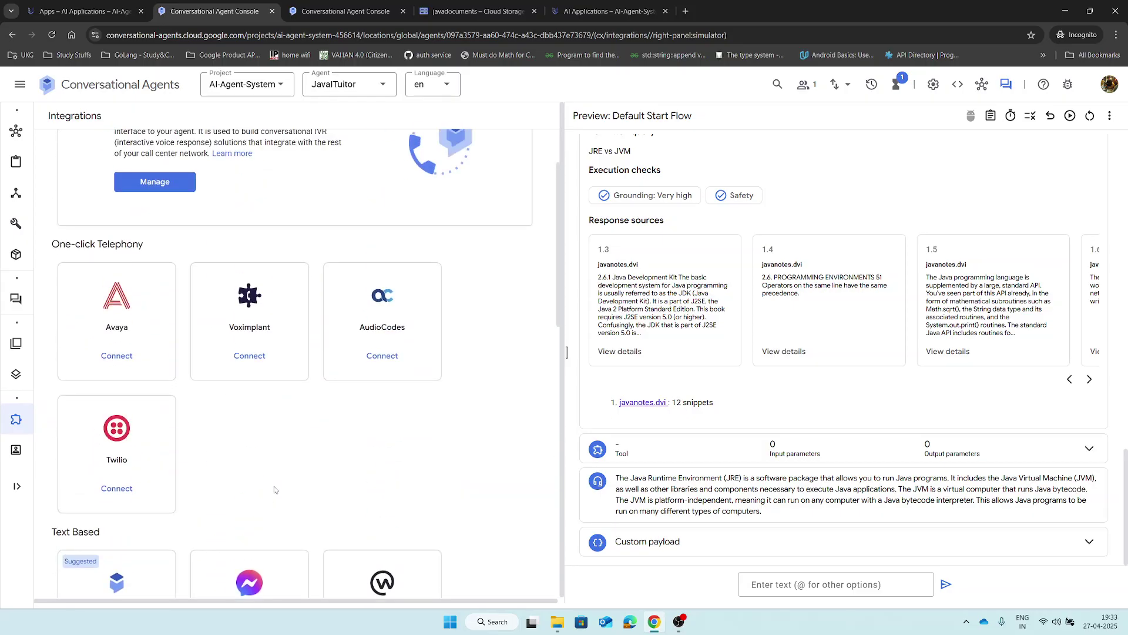
pyautogui.scroll(-3, 265, 486)
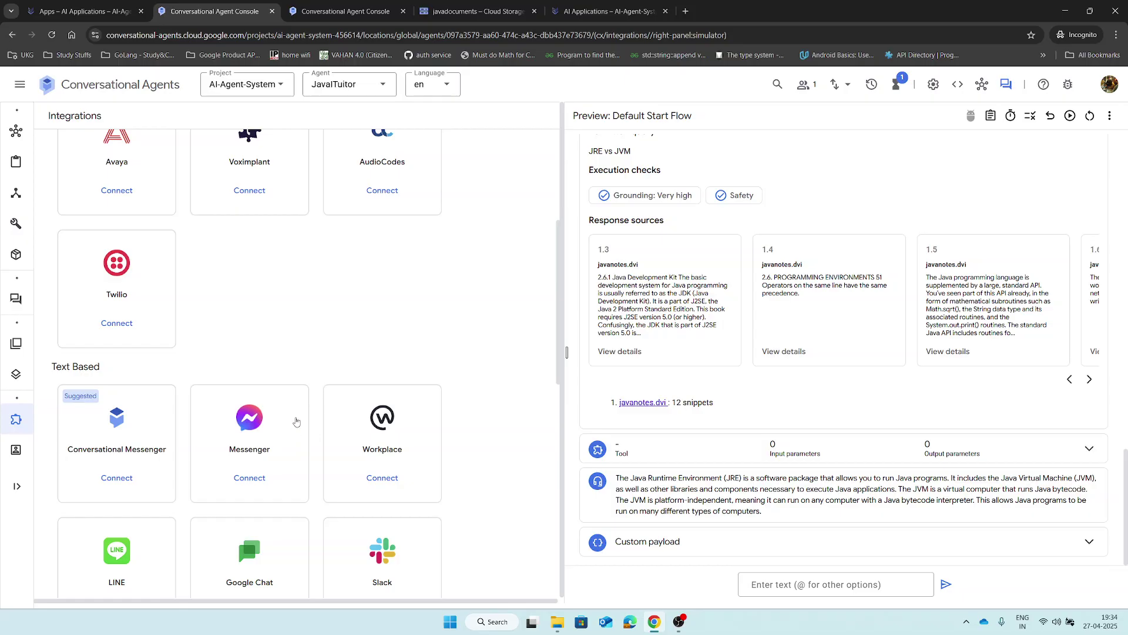
pyautogui.scroll(-3, 300, 297)
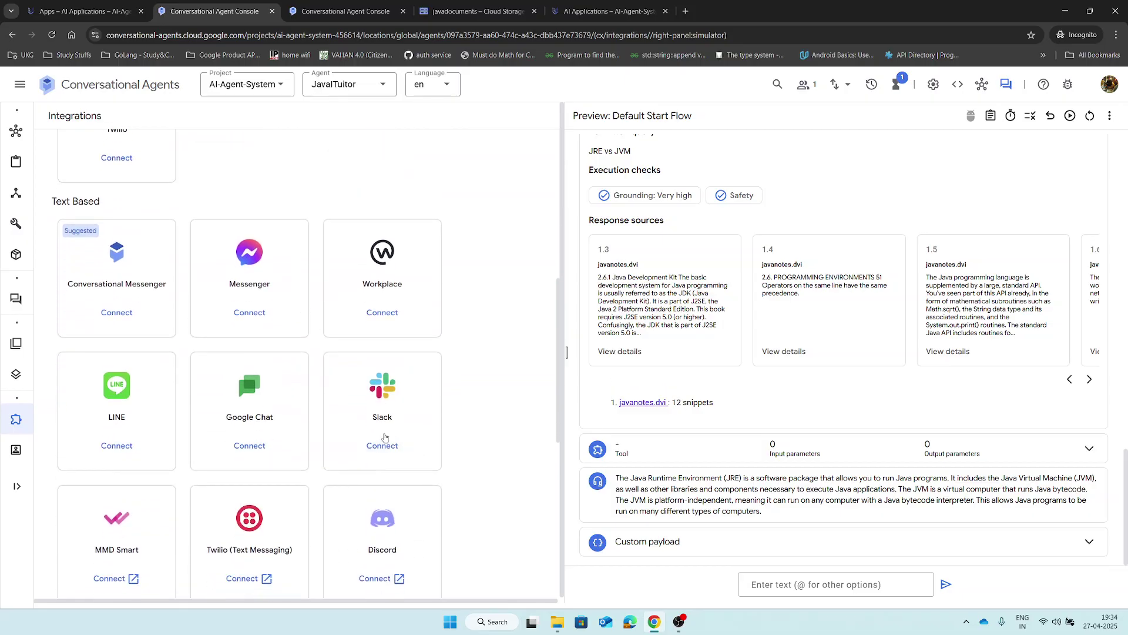
pyautogui.scroll(-2, 353, 465)
pyautogui.scroll(-1, 312, 493)
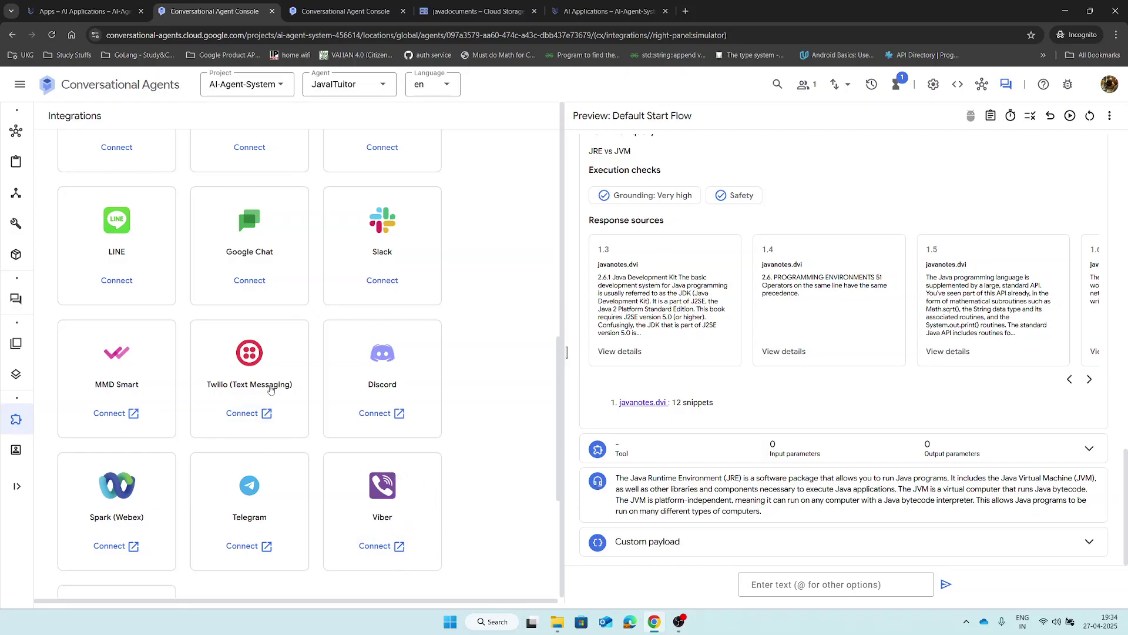
pyautogui.scroll(1, 272, 390)
pyautogui.scroll(1, 267, 392)
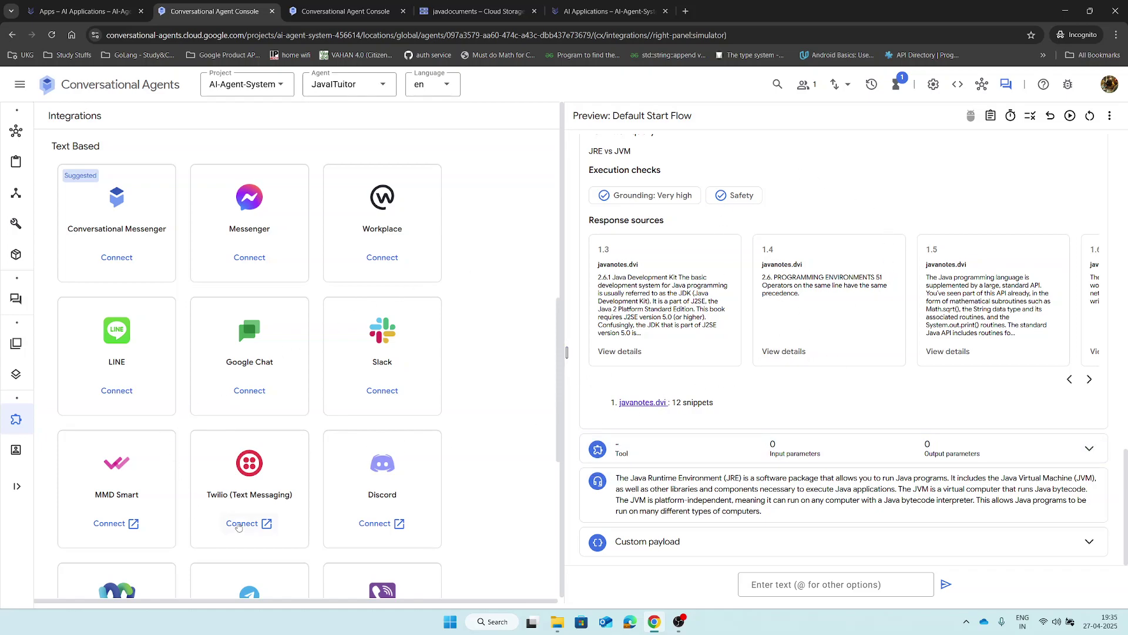
pyautogui.scroll(5, 333, 377)
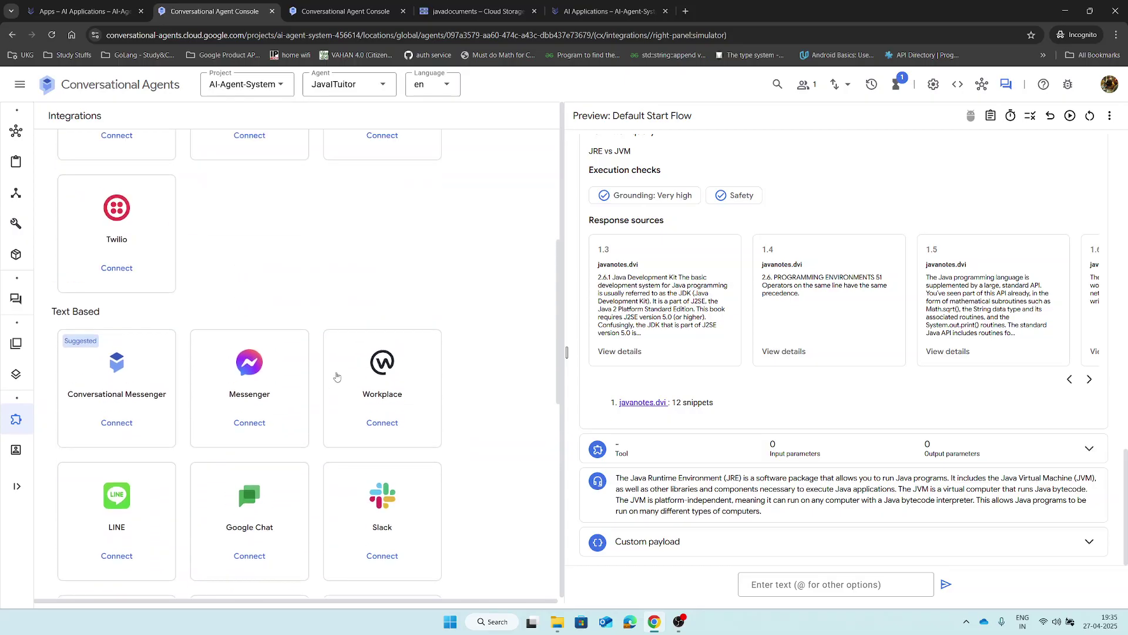
pyautogui.scroll(3, 332, 377)
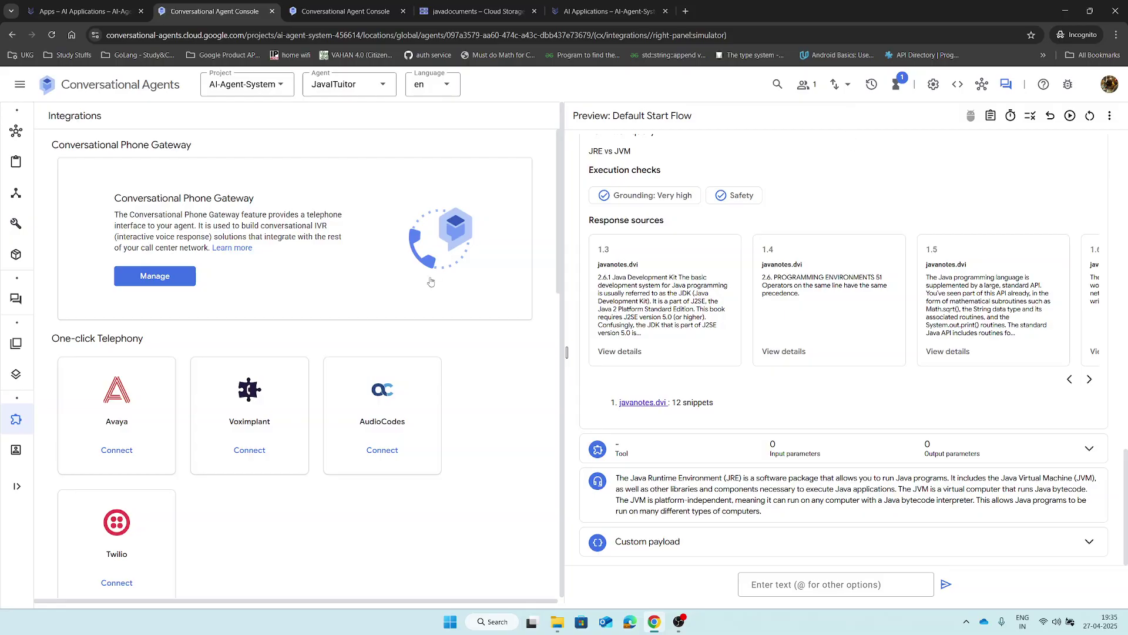
# Publish the agent through Conversational Messenger with the Side panel UI style and unauthenticated access, and copy its website embed code.
pyautogui.click(1006, 86)
pyautogui.click(1006, 88)
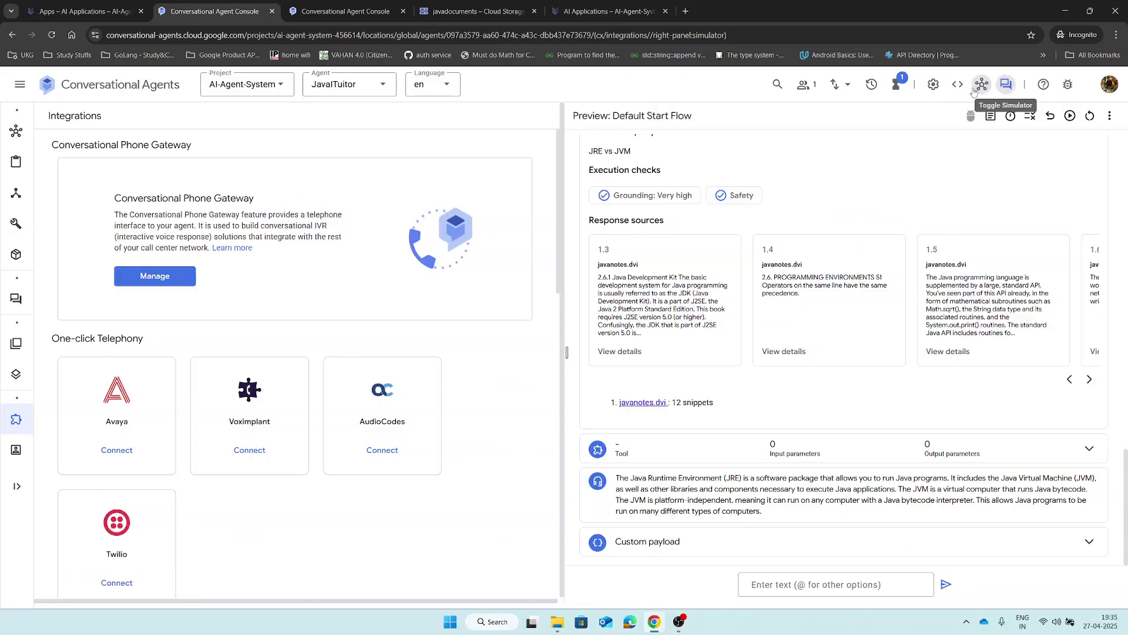
pyautogui.click(958, 87)
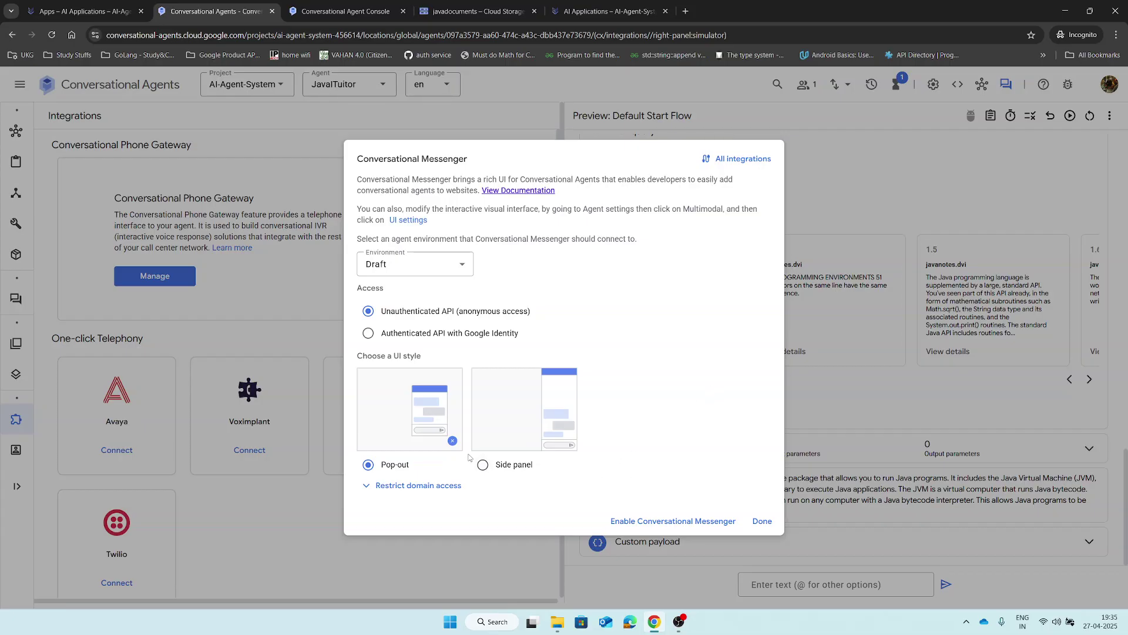
pyautogui.click(480, 469)
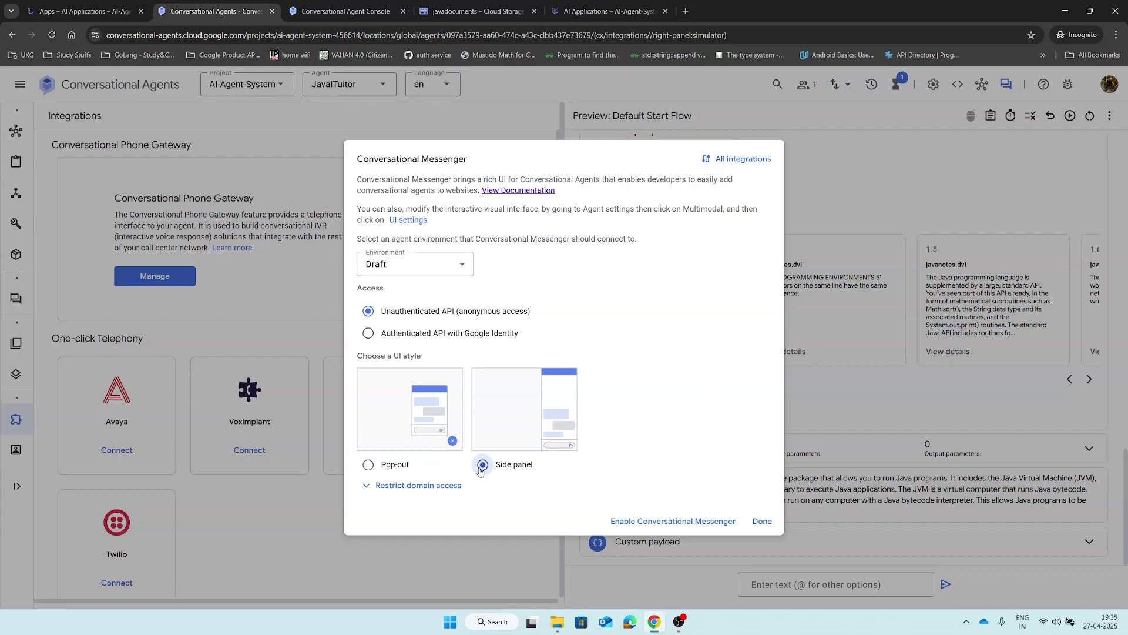
pyautogui.click(624, 521)
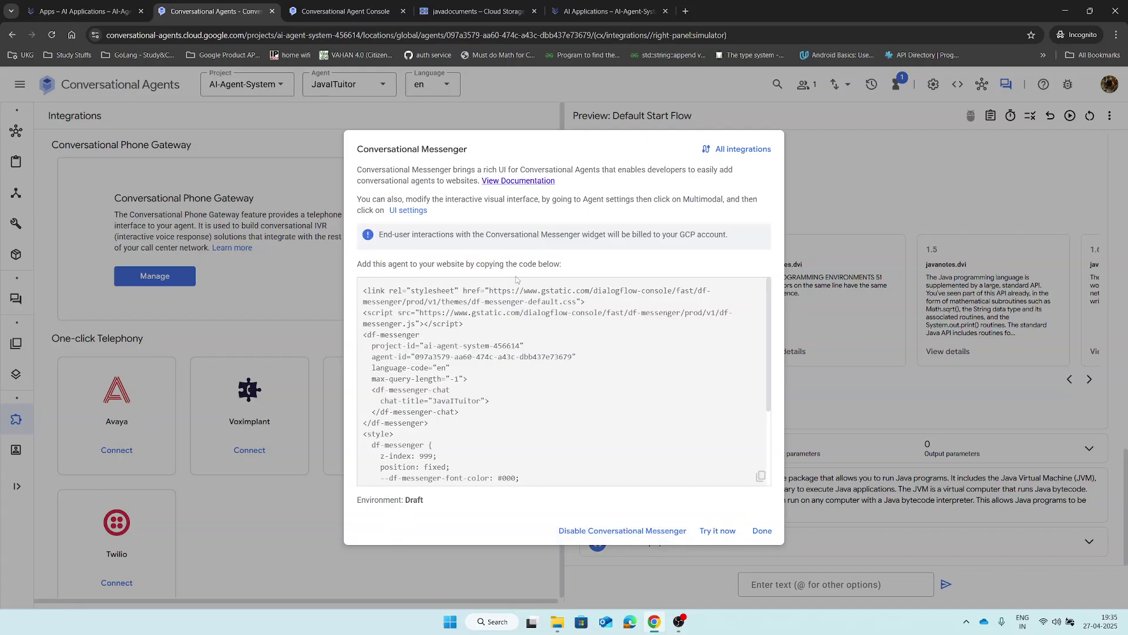
pyautogui.click(760, 475)
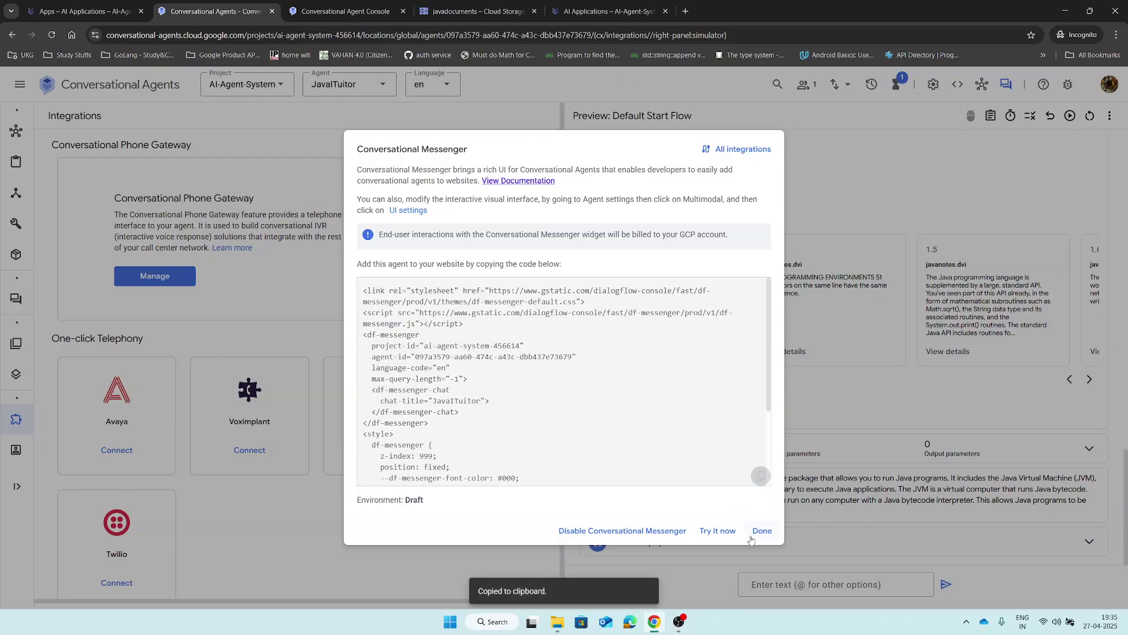
pyautogui.click(762, 531)
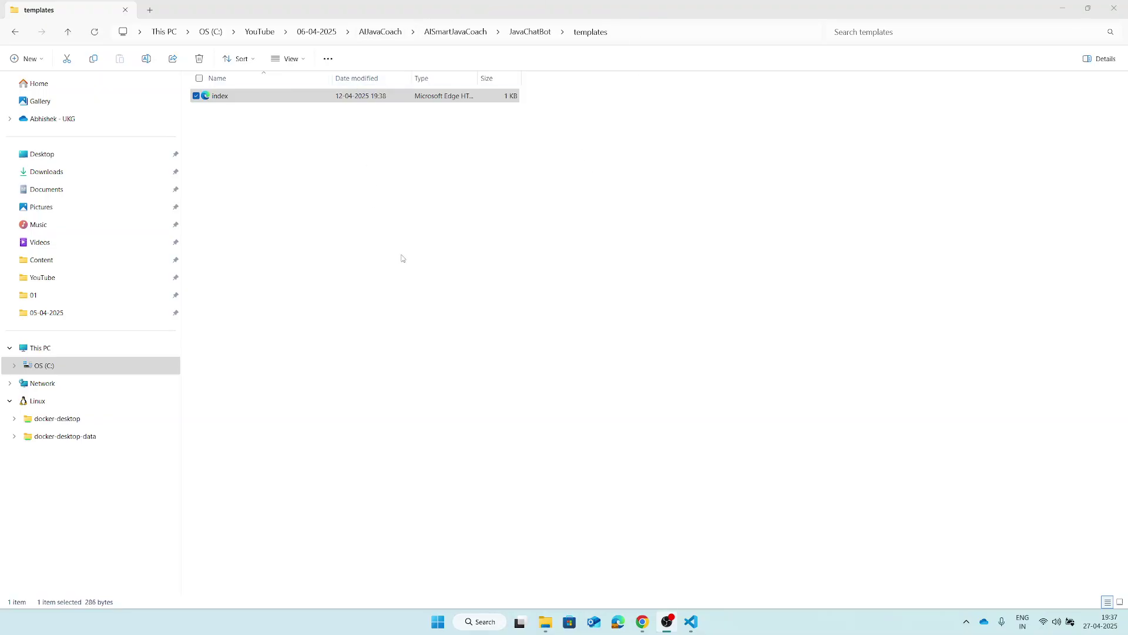
# Switch to index.html in Visual Studio Code and tidy the indentation of the empty style block in the head.
pyautogui.click(643, 623)
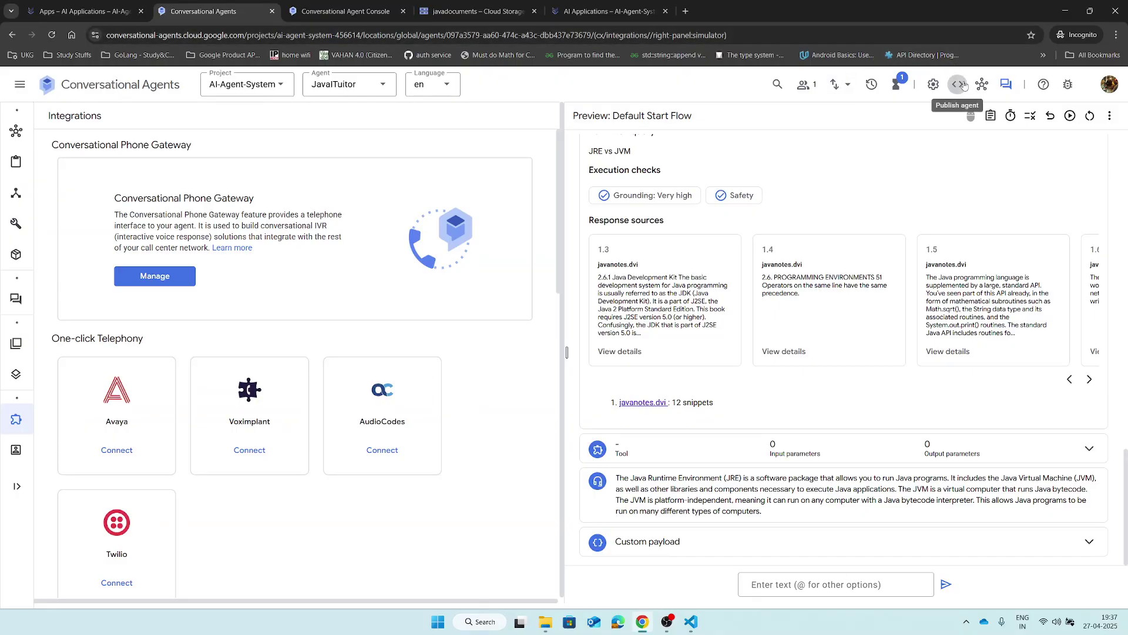
pyautogui.click(1062, 14)
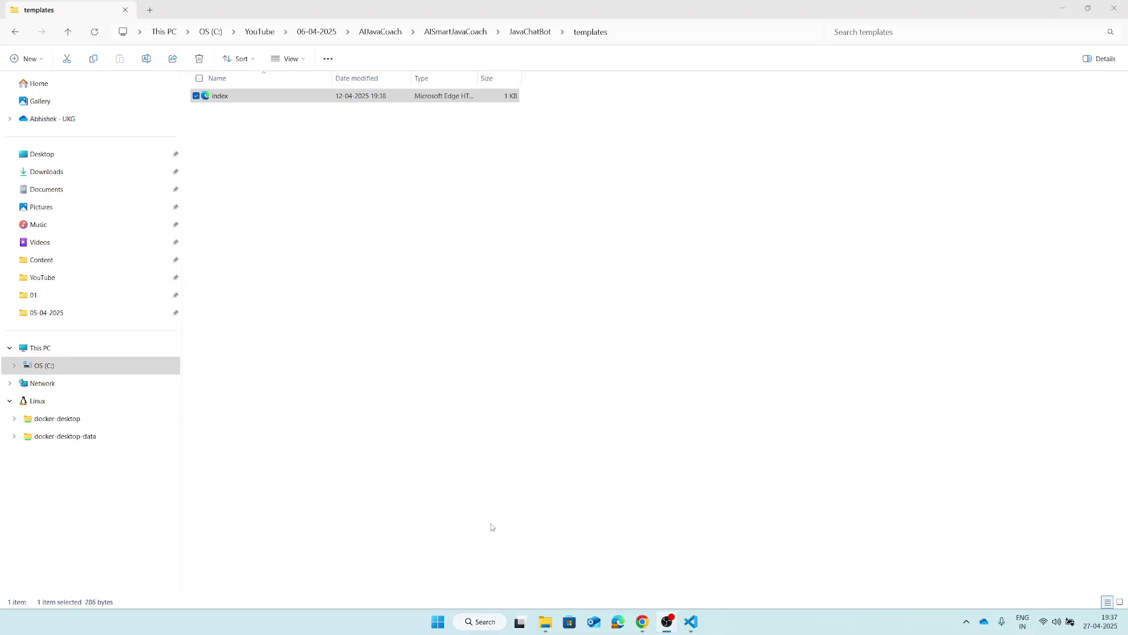
pyautogui.click(691, 622)
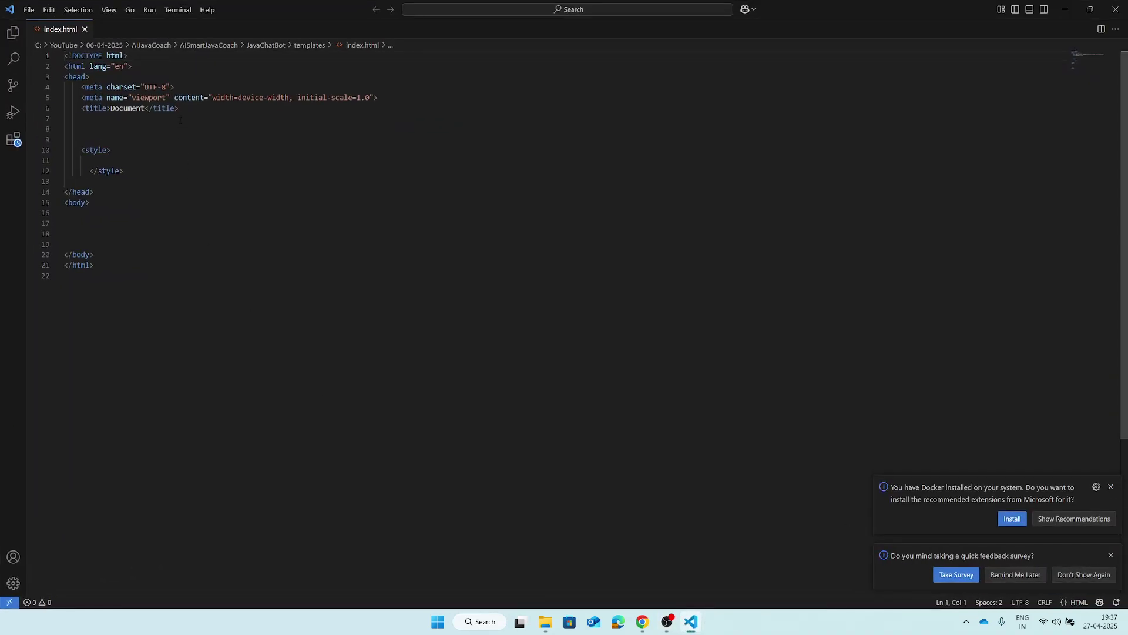
pyautogui.moveTo(90, 171); pyautogui.dragTo(133, 150)
pyautogui.press('Return')
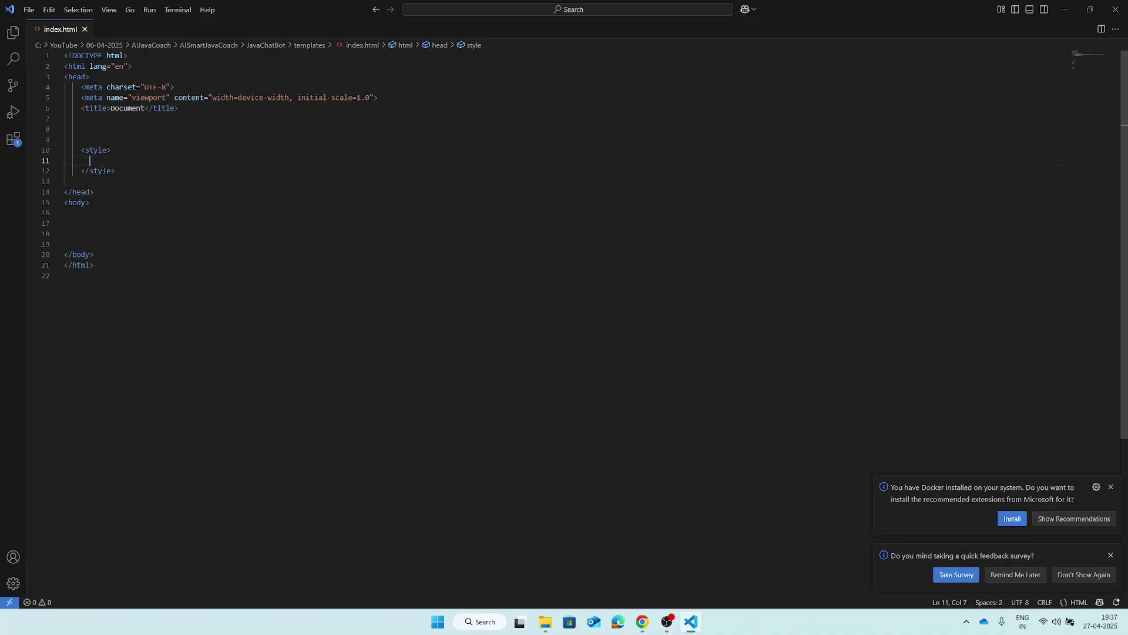
# Adjust the blank lines inside the body of index.html and paste the copied Conversational Messenger embed code there.
pyautogui.click(135, 215)
pyautogui.press('Delete')
pyautogui.press('Delete')
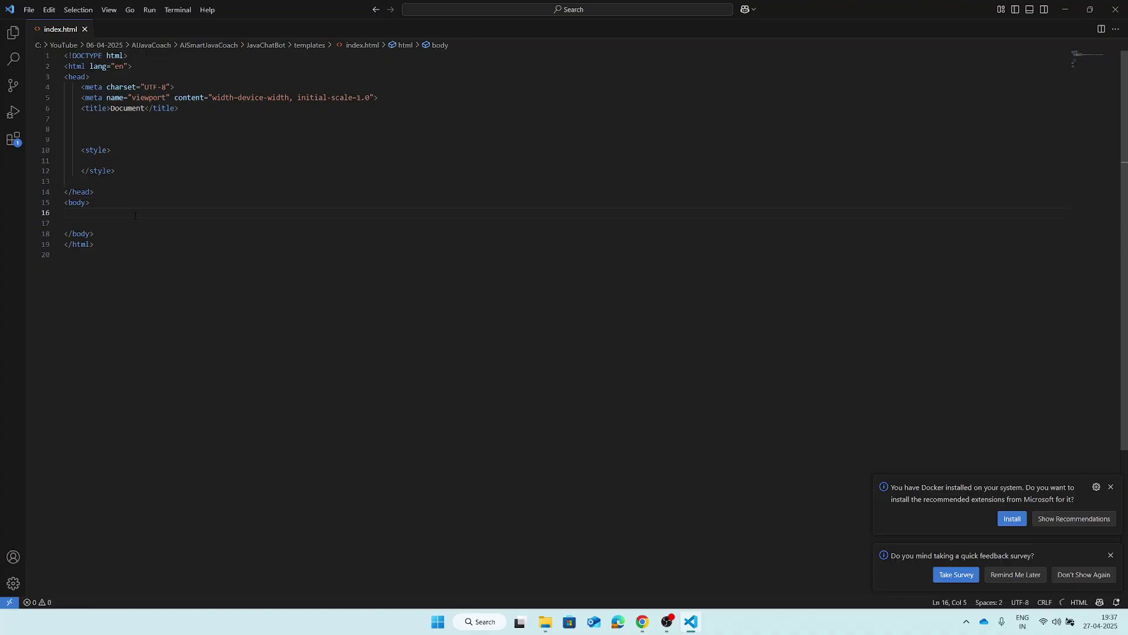
pyautogui.press('Return')
pyautogui.press('Return')
pyautogui.press('Return')
pyautogui.press('Up')
pyautogui.press('Return')
pyautogui.hotkey('ctrl', 'v')
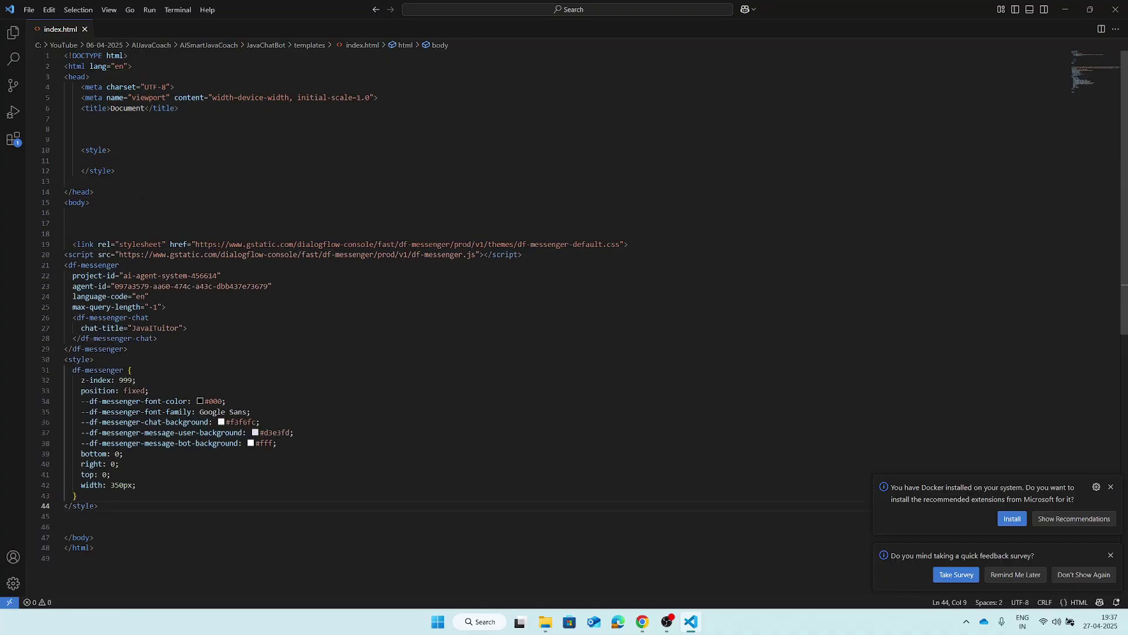
# Cut the df-messenger stylesheet link and script lines out of the body of index.html.
pyautogui.click(71, 245)
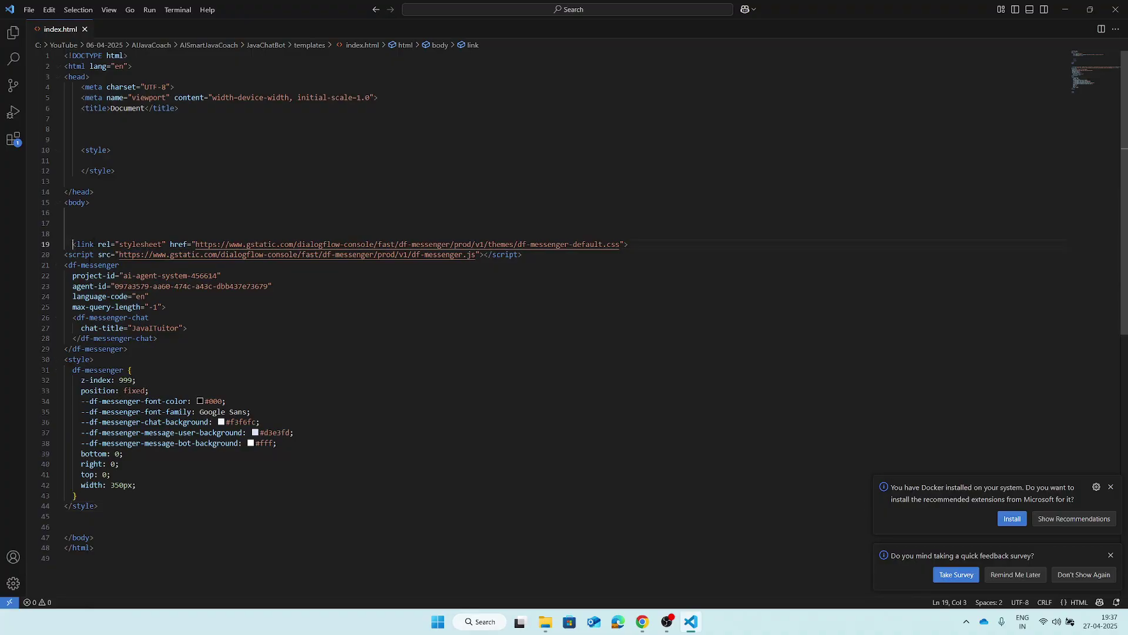
pyautogui.press('BackSpace')
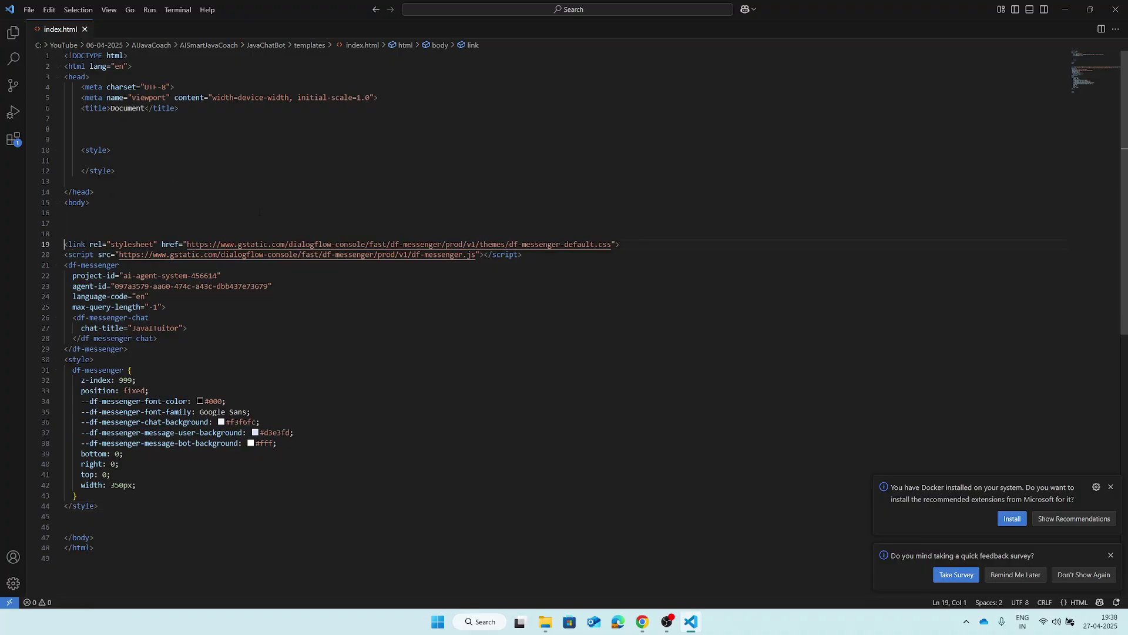
pyautogui.moveTo(547, 256); pyautogui.dragTo(15, 247)
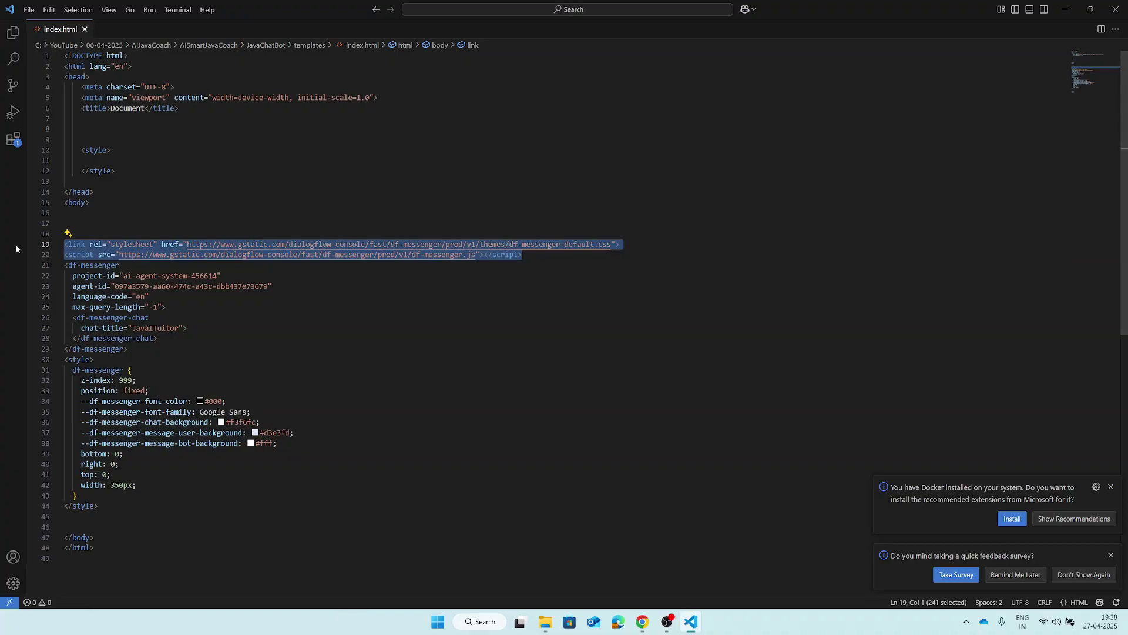
pyautogui.hotkey('ctrl', 'x')
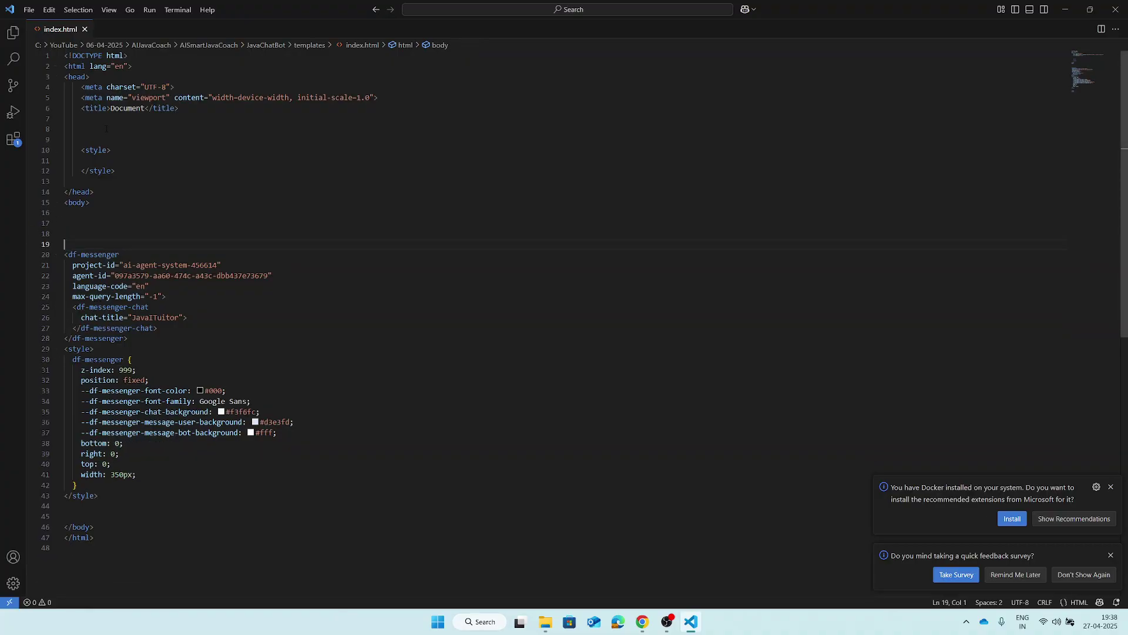
# Remove the blank lines inside and above the empty style block in the head.
pyautogui.click(111, 122)
pyautogui.click(116, 151)
pyautogui.press('Delete')
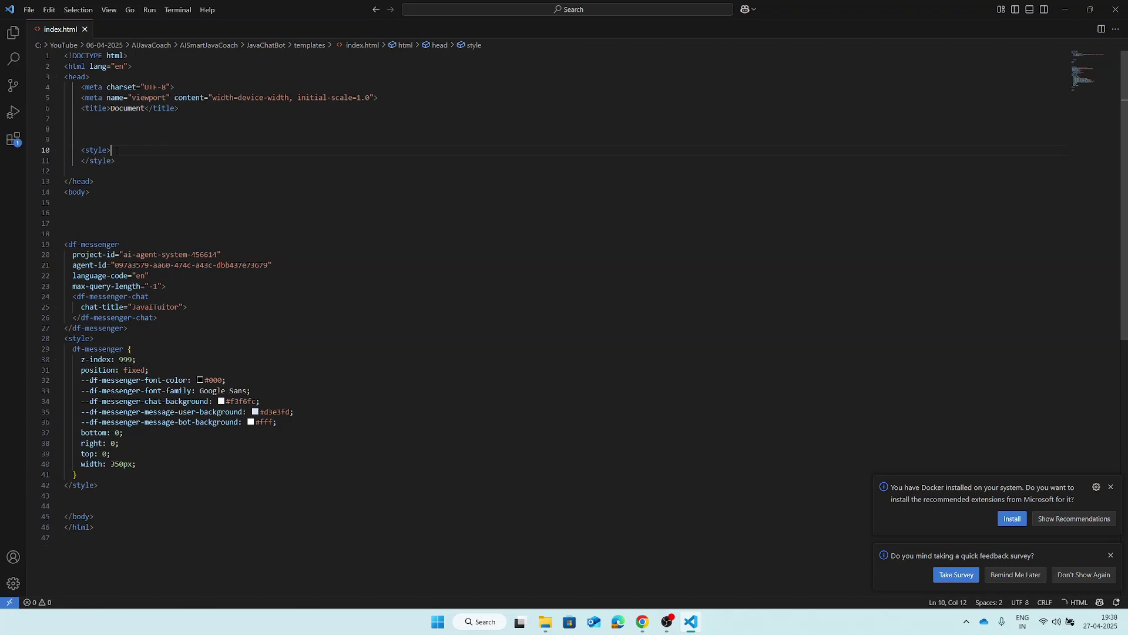
pyautogui.press('Up')
pyautogui.press('Up')
pyautogui.press('Delete')
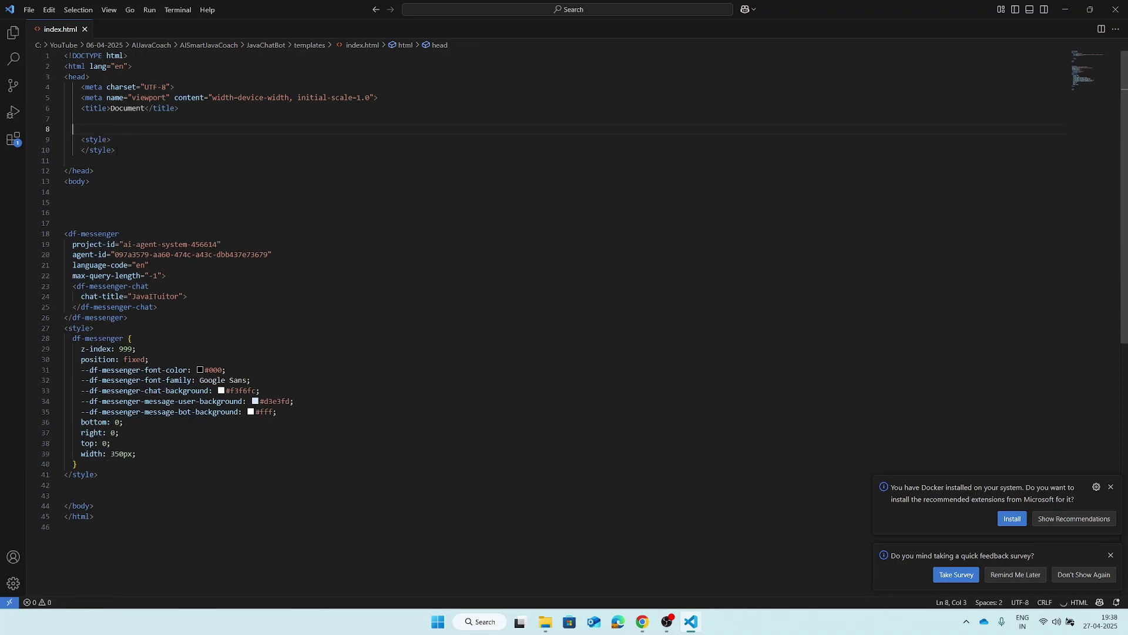
pyautogui.press('BackSpace')
pyautogui.press('BackSpace')
# Paste the df-messenger stylesheet link and script lines below the head's style block and indent the script line.
pyautogui.press('Down')
pyautogui.press('Down')
pyautogui.press('Down')
pyautogui.press('Return')
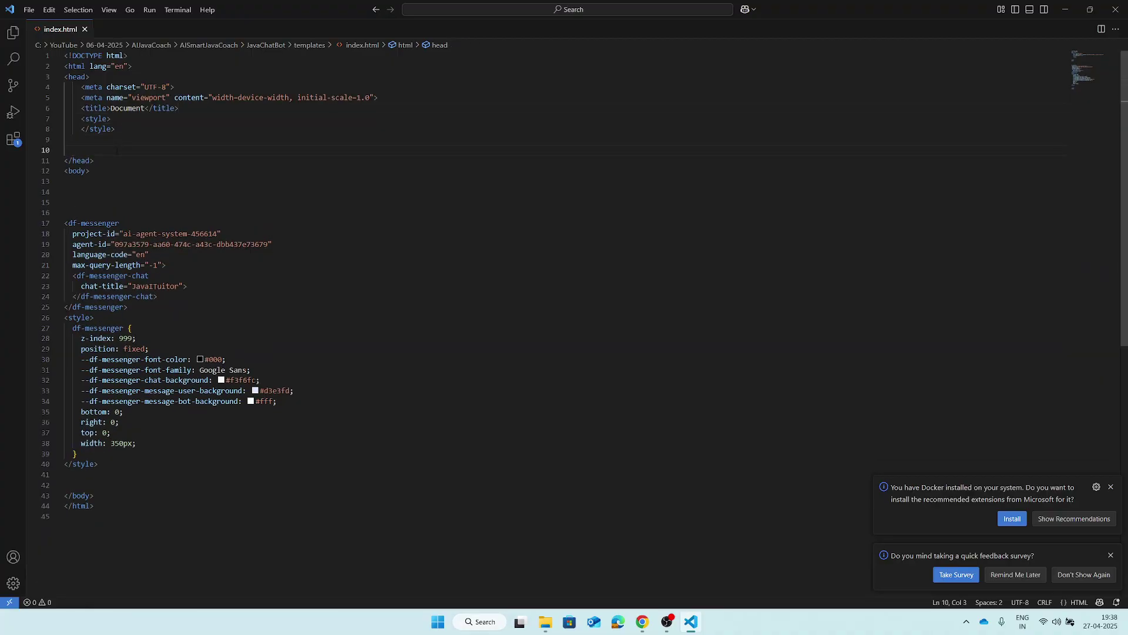
pyautogui.hotkey('ctrl', 'v')
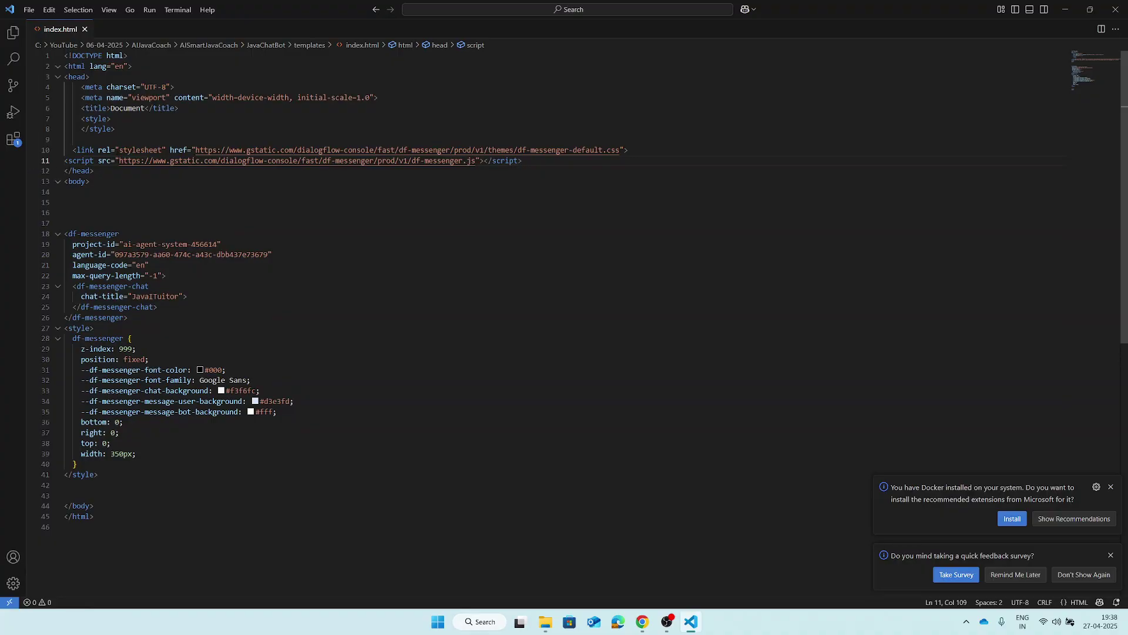
pyautogui.press('Home')
pyautogui.press('Tab')
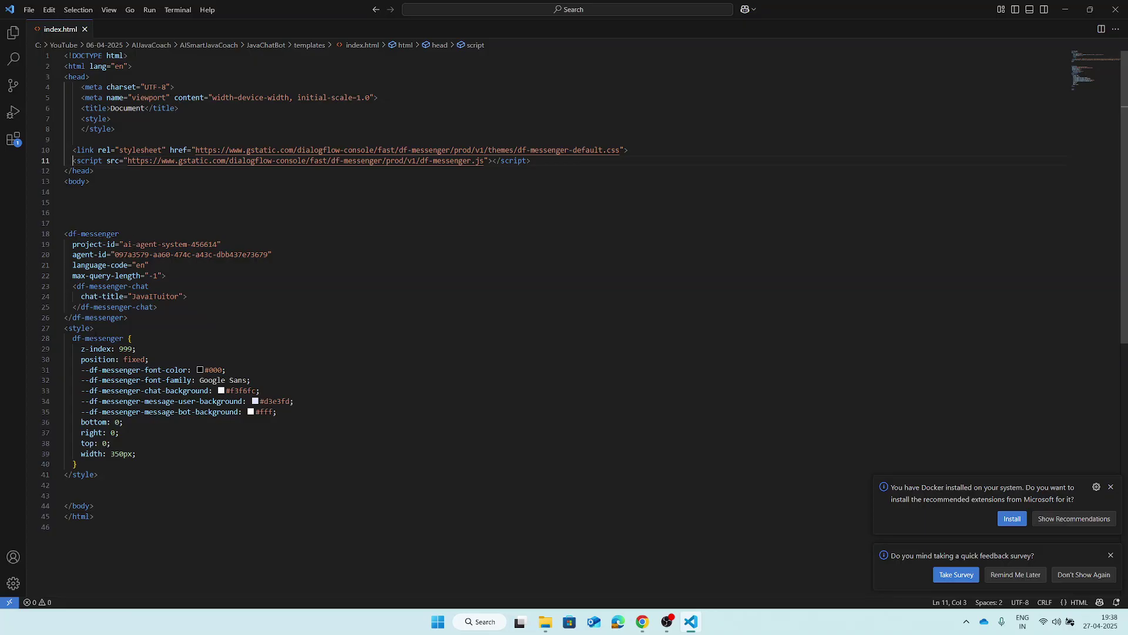
# Move the df-messenger style block from the body into the head, replacing the empty style block.
pyautogui.moveTo(102, 475); pyautogui.dragTo(65, 328)
pyautogui.hotkey('ctrl', 'c')
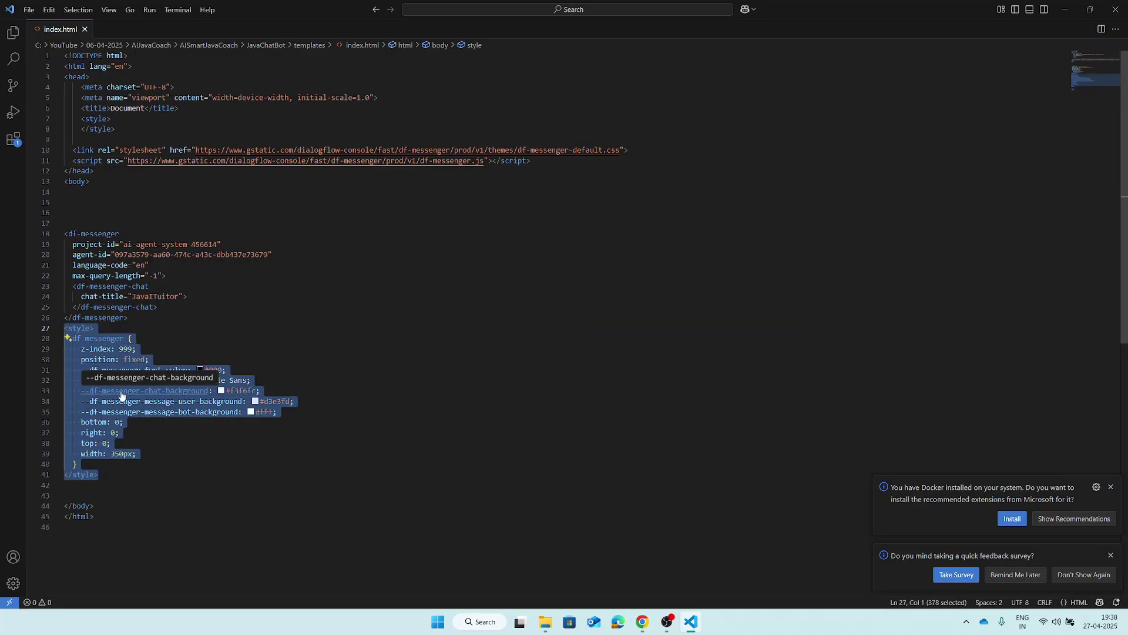
pyautogui.press('Delete')
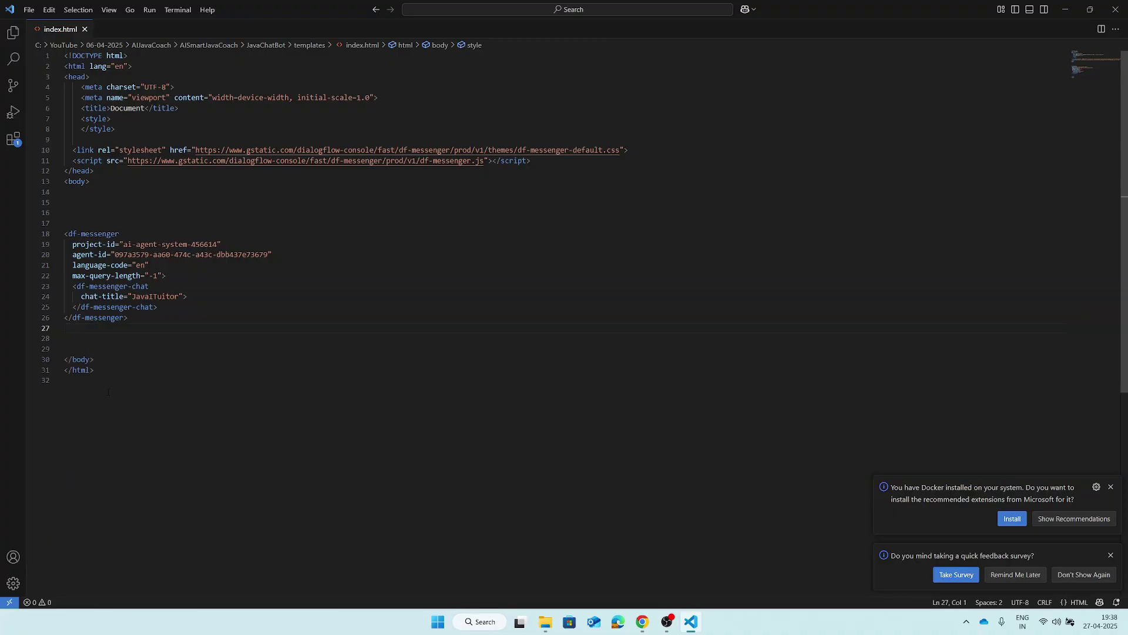
pyautogui.moveTo(118, 128); pyautogui.dragTo(77, 120)
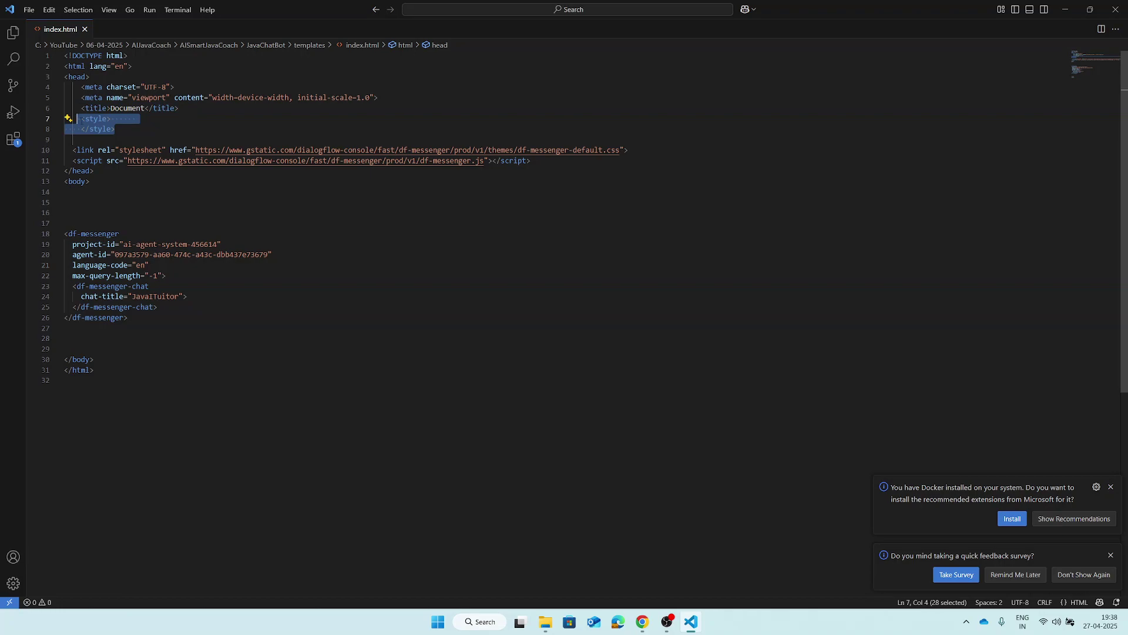
pyautogui.hotkey('ctrl', 'v')
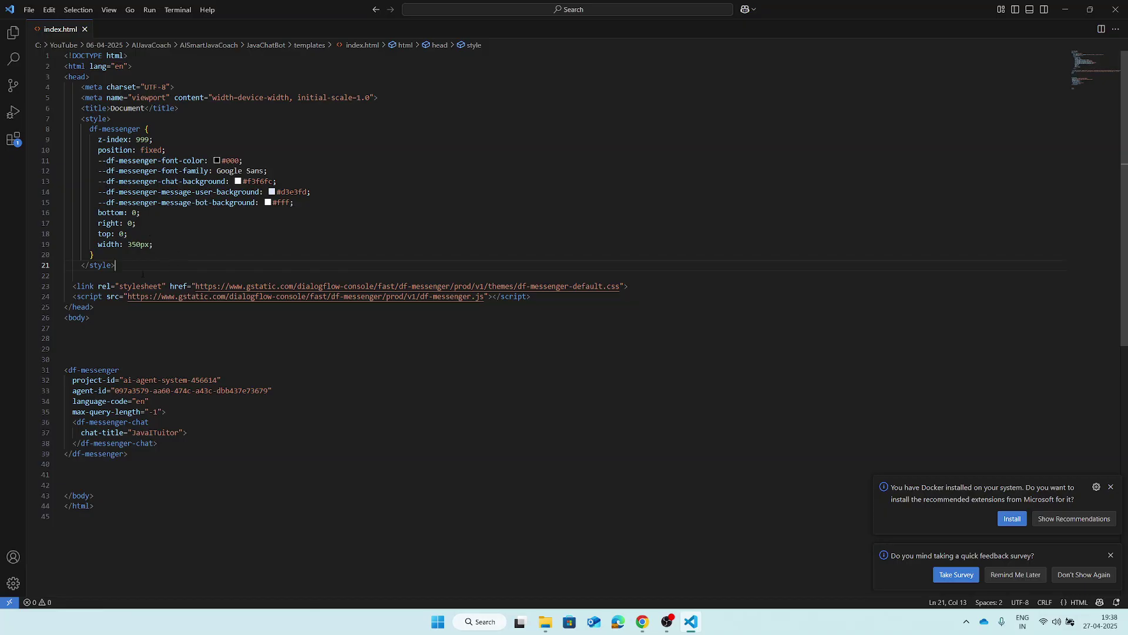
# Review the rearranged embed code: the head's style block, the df-messenger element in the body, and the link and script lines.
pyautogui.moveTo(115, 265); pyautogui.dragTo(81, 118)
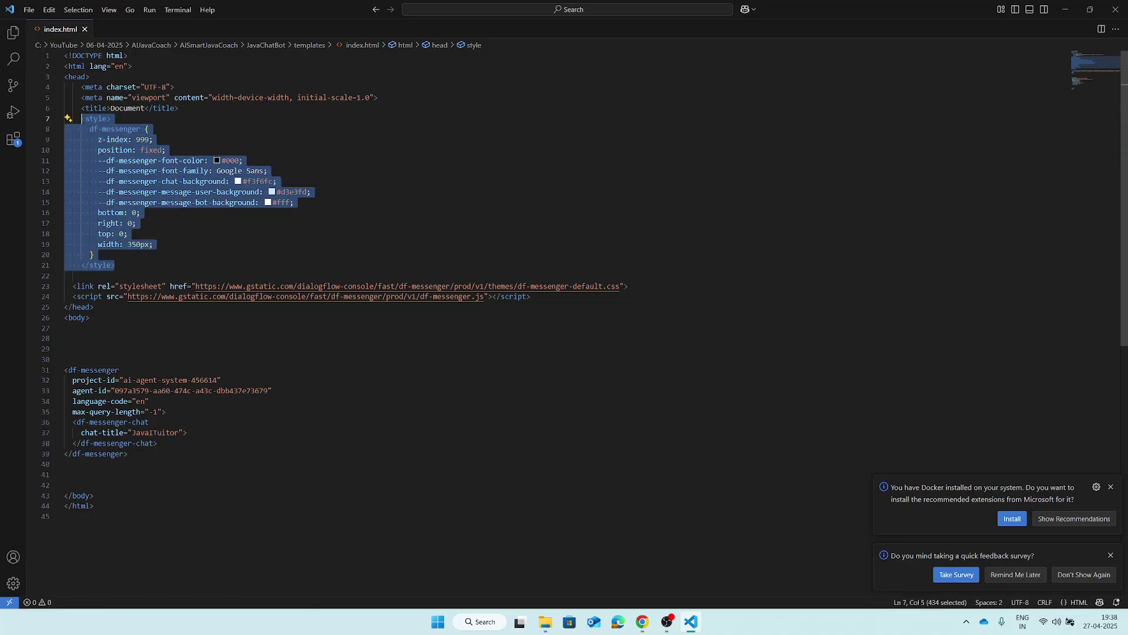
pyautogui.click(150, 261)
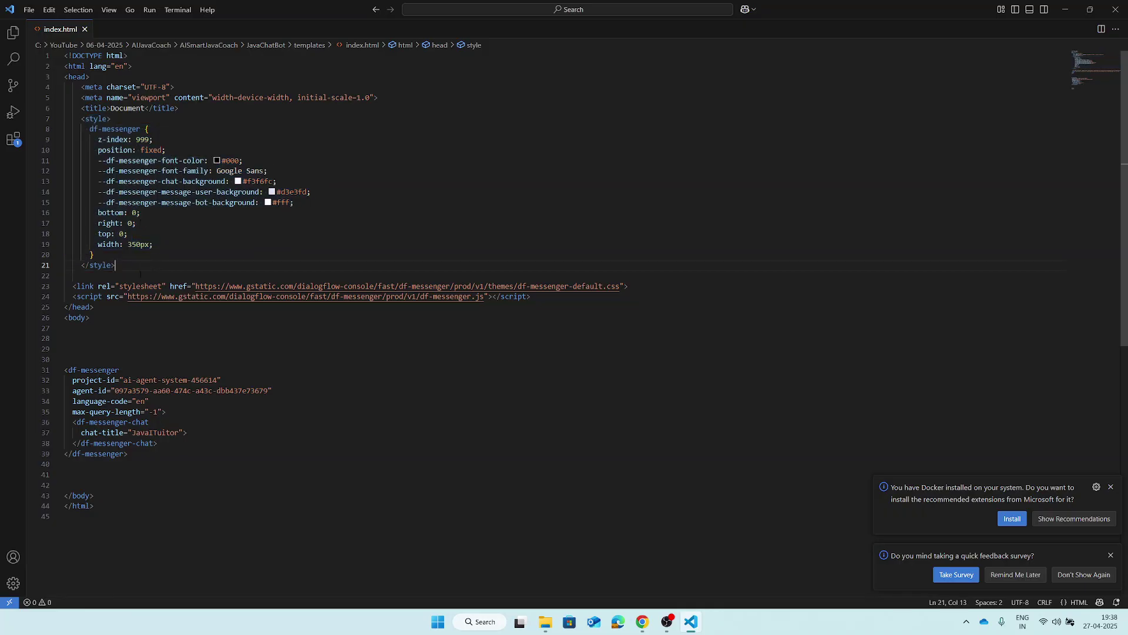
pyautogui.moveTo(115, 265); pyautogui.dragTo(81, 119)
pyautogui.click(162, 264)
pyautogui.moveTo(159, 456); pyautogui.dragTo(65, 359)
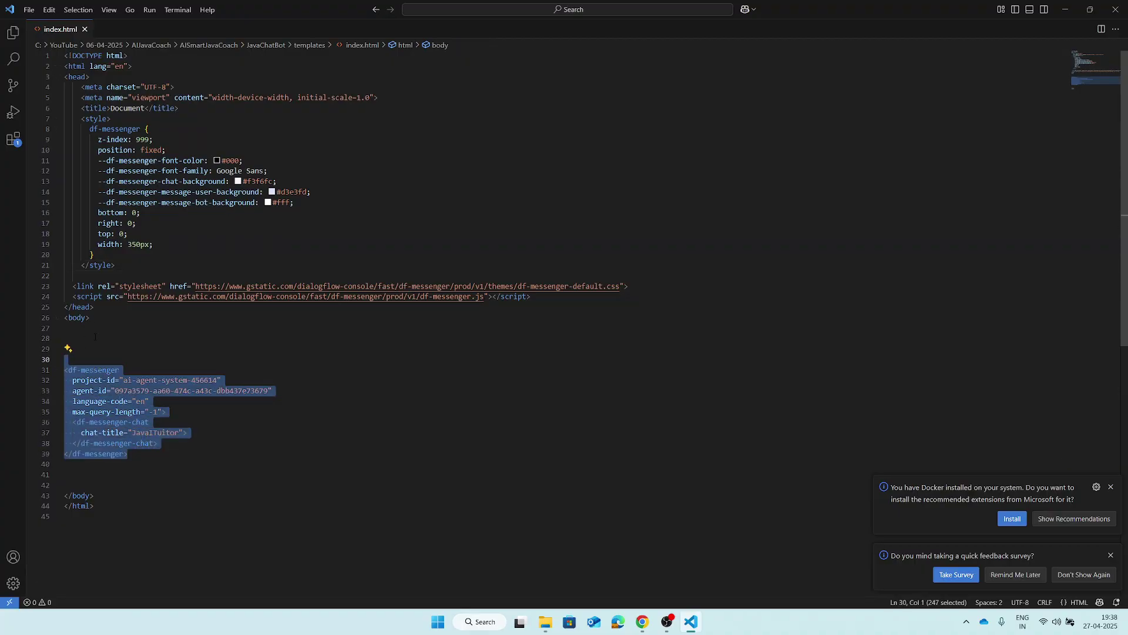
pyautogui.click(95, 337)
pyautogui.moveTo(72, 286); pyautogui.dragTo(532, 297)
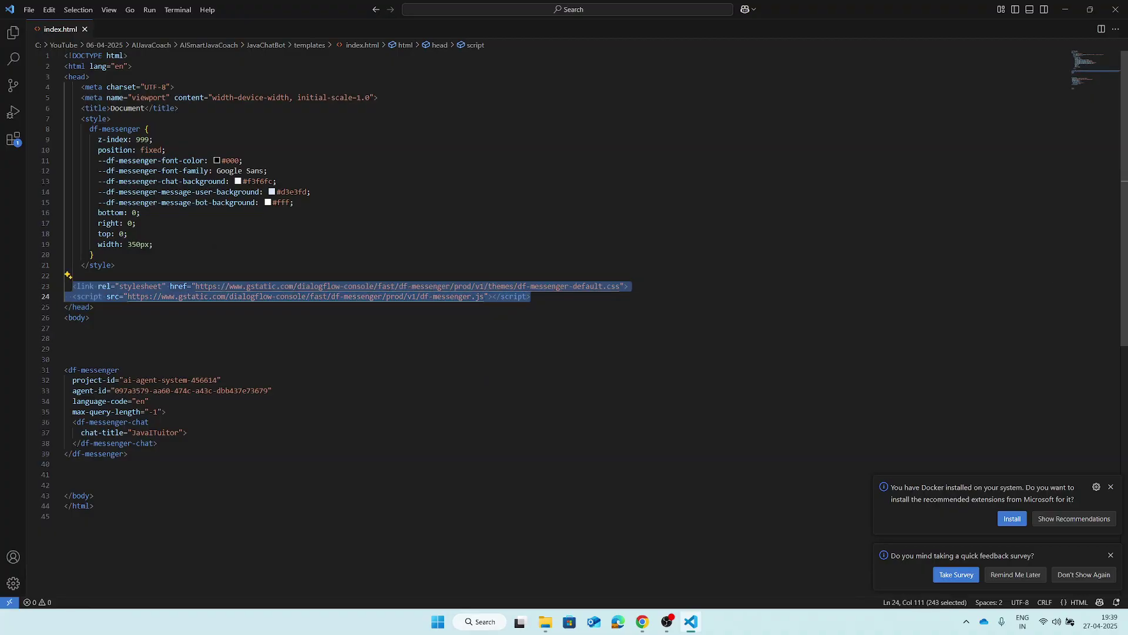
pyautogui.click(460, 400)
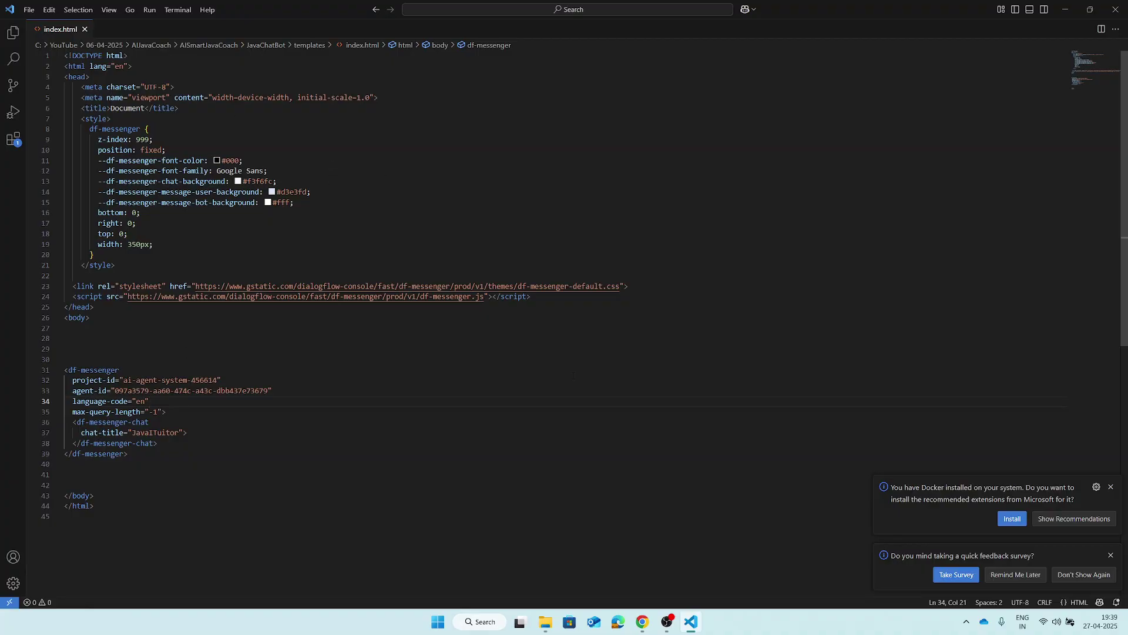
# Switch to File Explorer and open a command prompt in the AIJavaCoach\AISmartJavaCoach project folder.
pyautogui.click(546, 621)
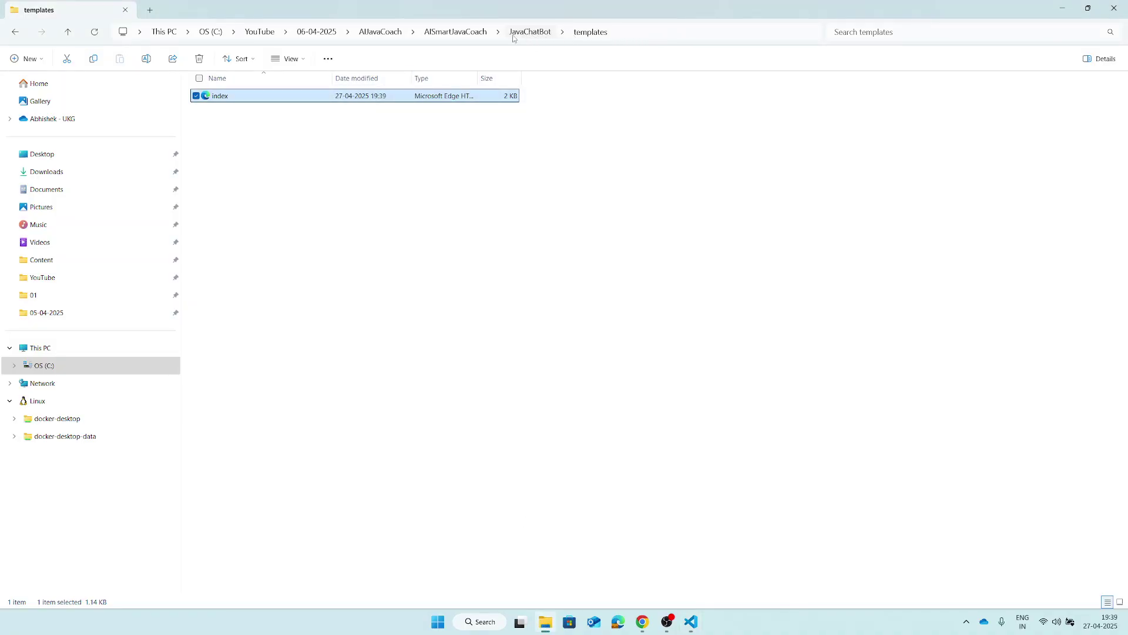
pyautogui.click(380, 34)
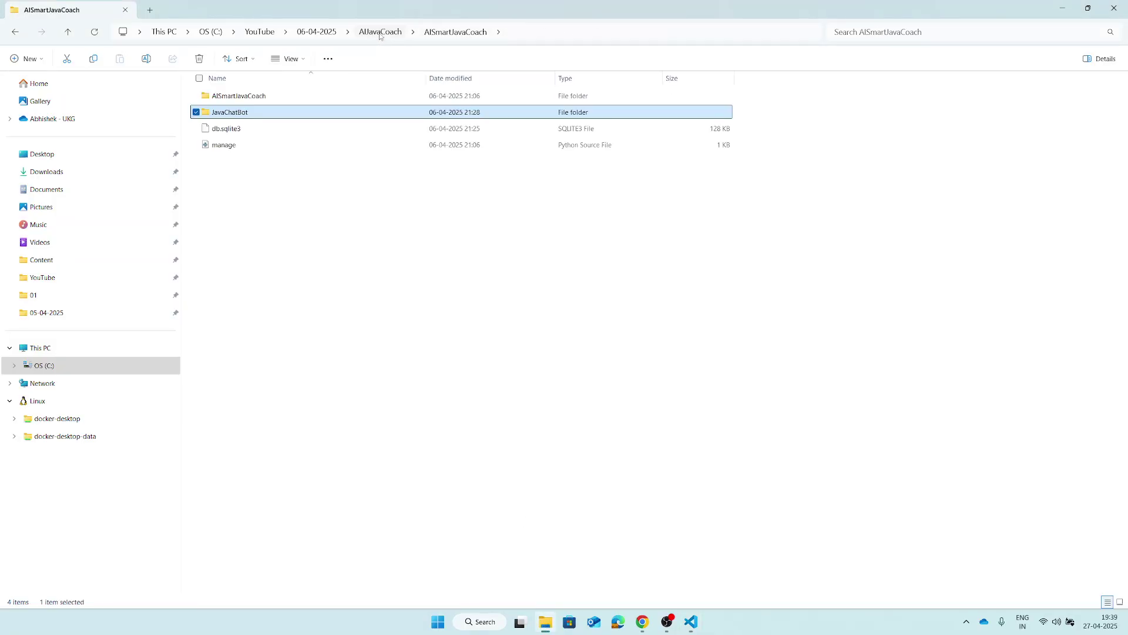
pyautogui.click(380, 33)
pyautogui.doubleClick(262, 98)
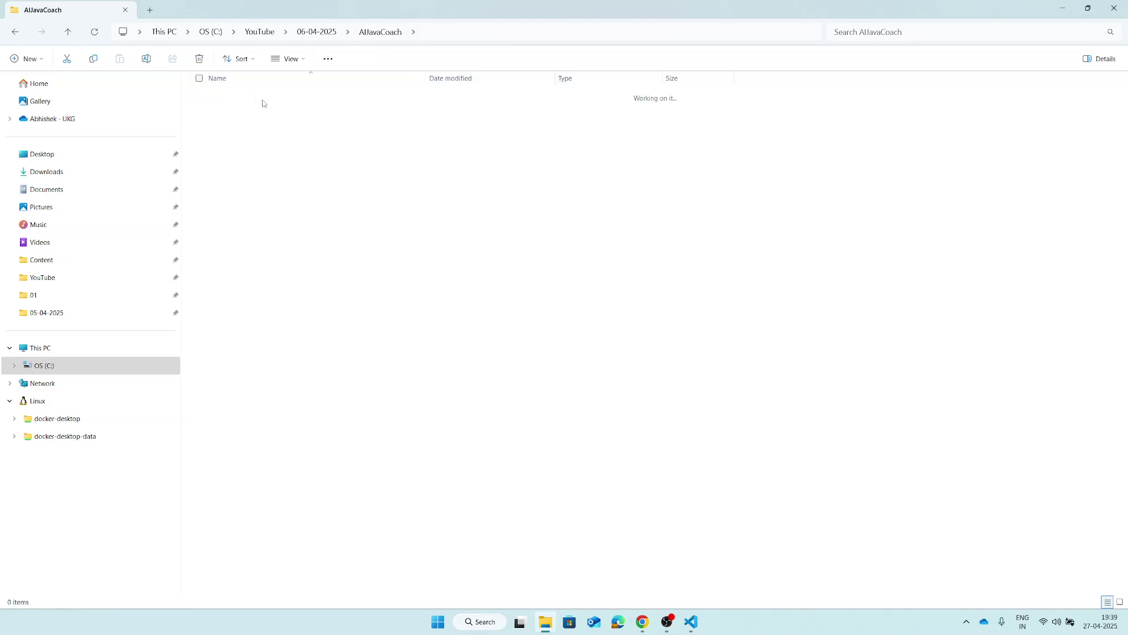
pyautogui.click(580, 31)
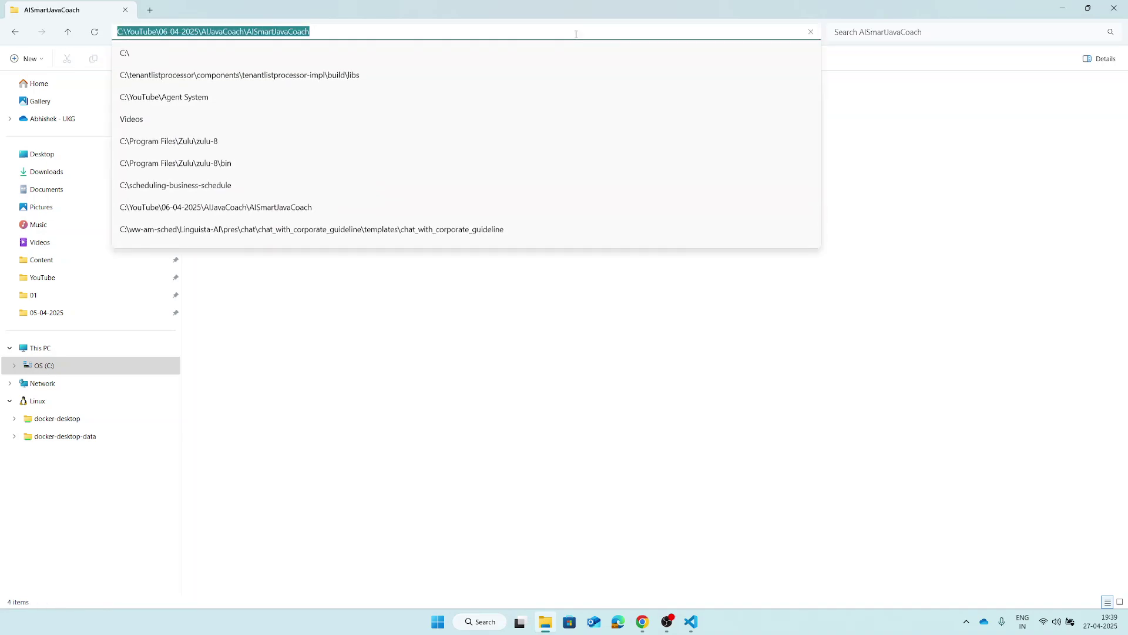
pyautogui.write('cmd')
pyautogui.press('Return')
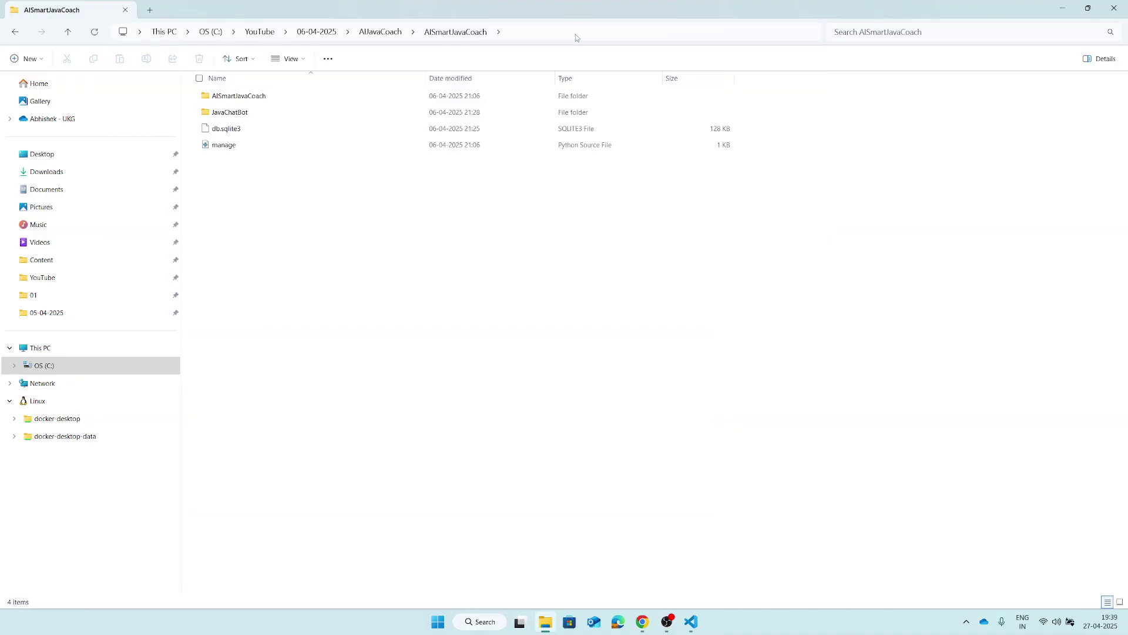
# Start the Django development server with "python manage.py runserver".
pyautogui.write('pyh')
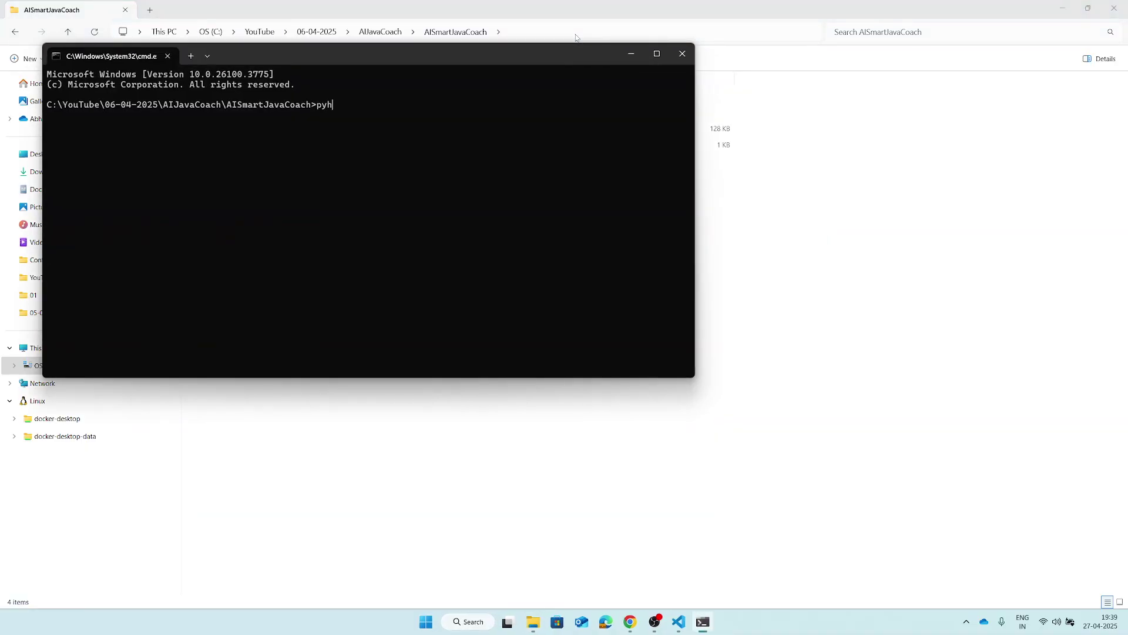
pyautogui.press('BackSpace')
pyautogui.write('tjon man')
pyautogui.press('BackSpace')
pyautogui.press('BackSpace')
pyautogui.press('BackSpace')
pyautogui.press('BackSpace')
pyautogui.press('BackSpace')
pyautogui.press('BackSpace')
pyautogui.press('BackSpace')
pyautogui.write('hon manager')
pyautogui.press('BackSpace')
pyautogui.write('.py runserver')
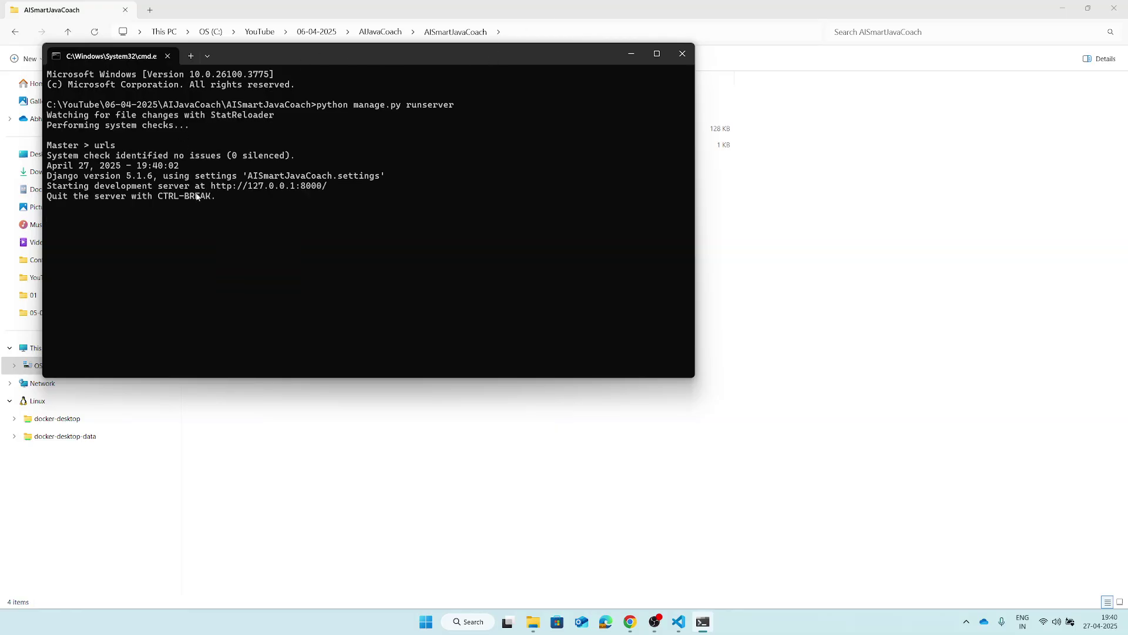
# Open the development server's address in the browser and go to the 127.0.0.1:8000/JavaChatBot page.
pyautogui.keyDown('ctrl'); pyautogui.click(249, 186); pyautogui.keyUp('ctrl')
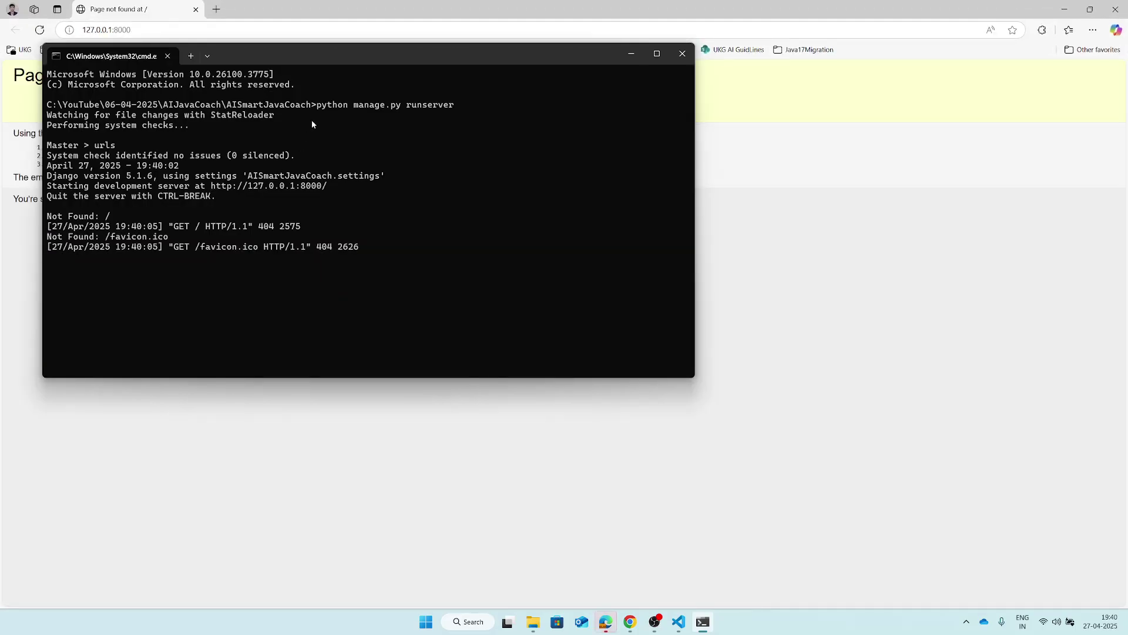
pyautogui.click(241, 31)
pyautogui.click(247, 30)
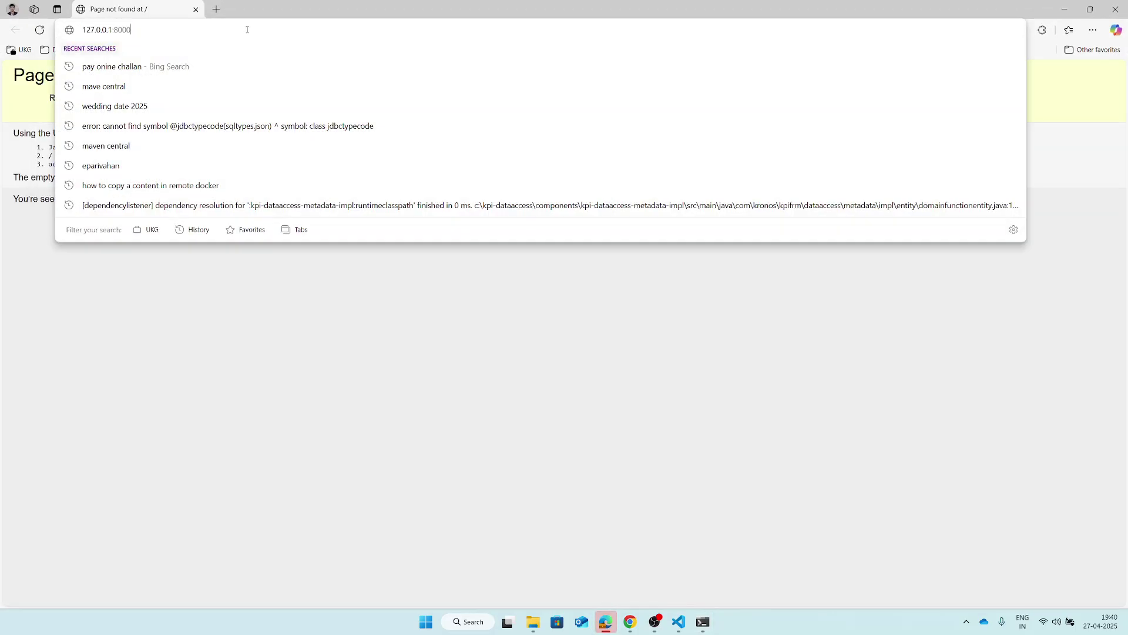
pyautogui.write('/')
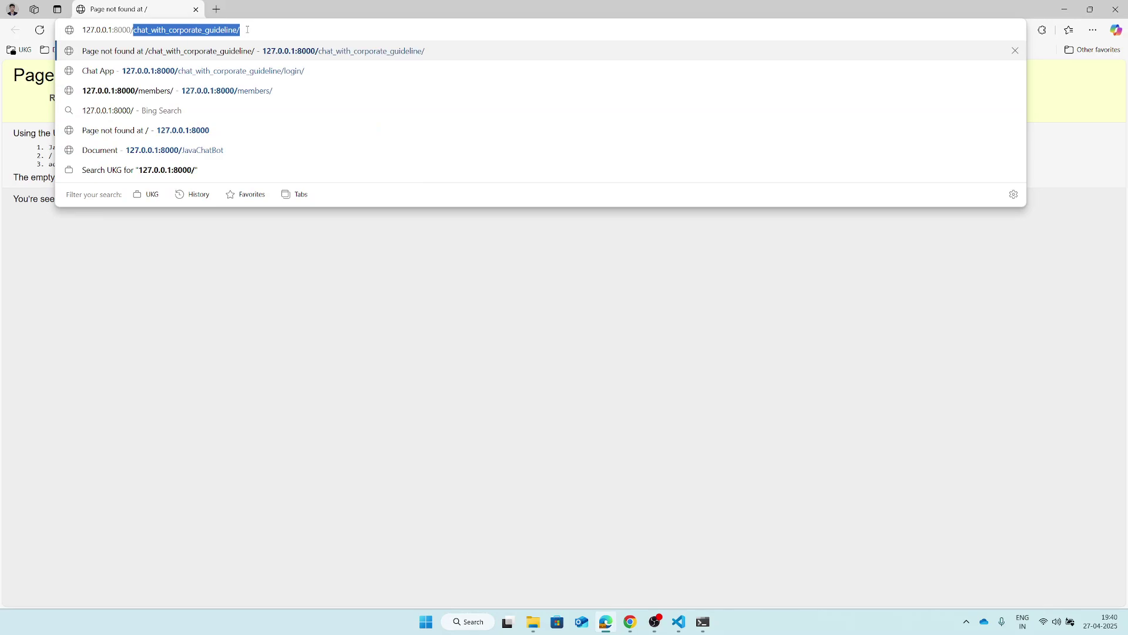
pyautogui.press('Down')
pyautogui.press('Down')
pyautogui.press('Down')
pyautogui.press('Down')
pyautogui.press('Down')
pyautogui.press('Return')
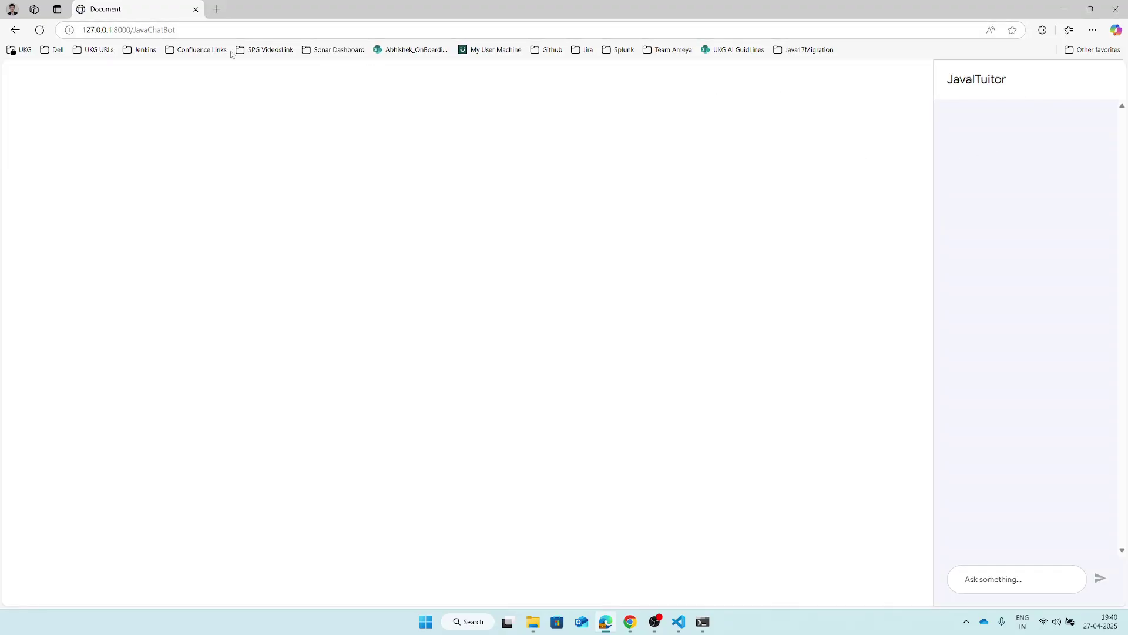
# Test the embedded JavaITuitor chat by sending "Hi" and the question "What is Java>".
pyautogui.moveTo(133, 29); pyautogui.dragTo(176, 31)
pyautogui.click(184, 36)
pyautogui.click(412, 447)
pyautogui.click(1056, 574)
pyautogui.write('Hi')
pyautogui.press('Return')
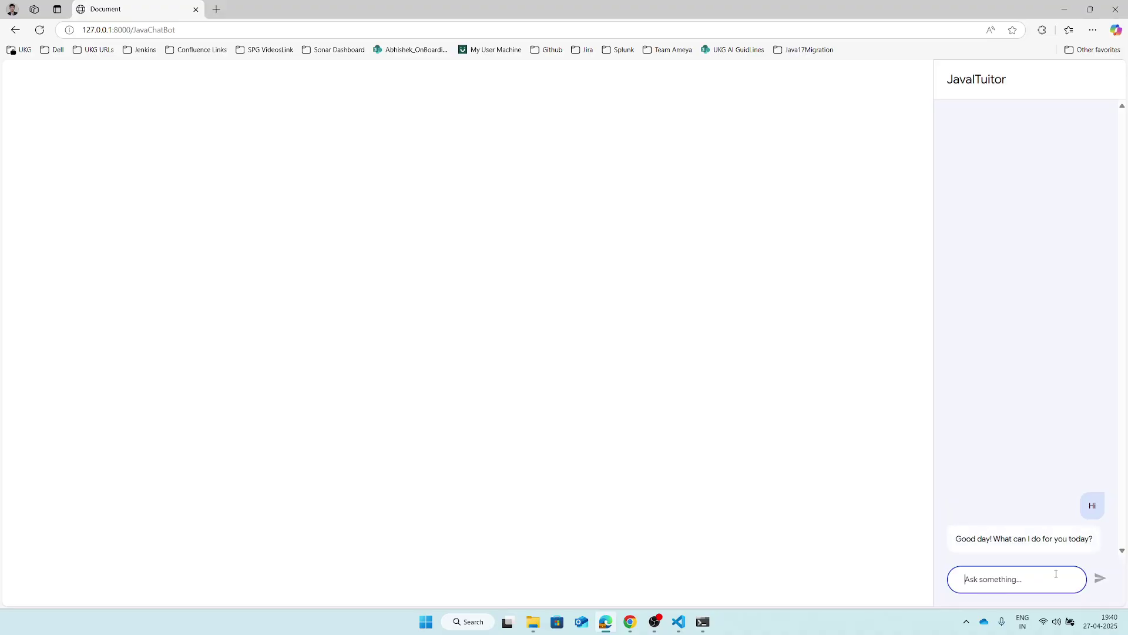
pyautogui.write('Wha')
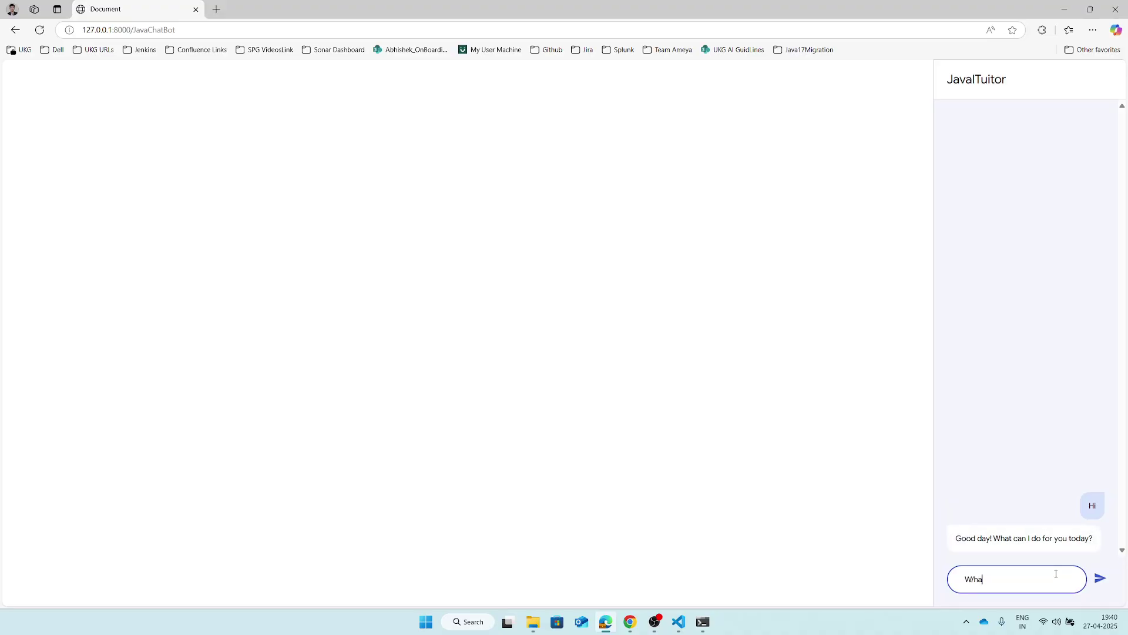
pyautogui.write('t is Java>')
pyautogui.press('Return')
# Write the follow-up question "what is JVM" in the chat, and open and close the javanotes.dvi source cited in the Java answer.
pyautogui.write('what is')
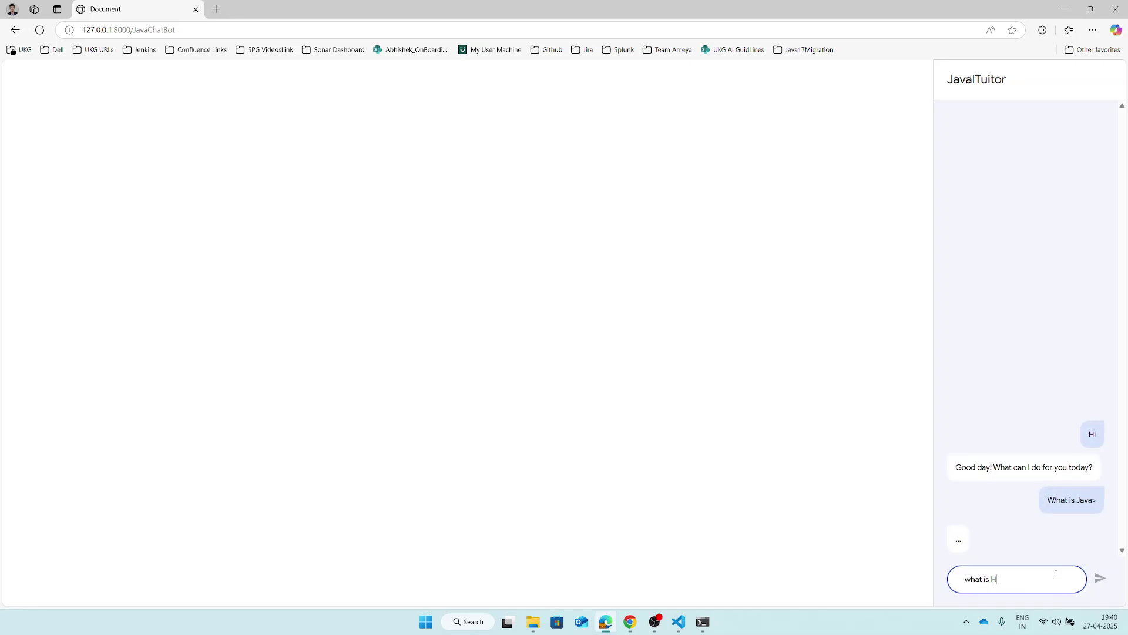
pyautogui.write(' JVM')
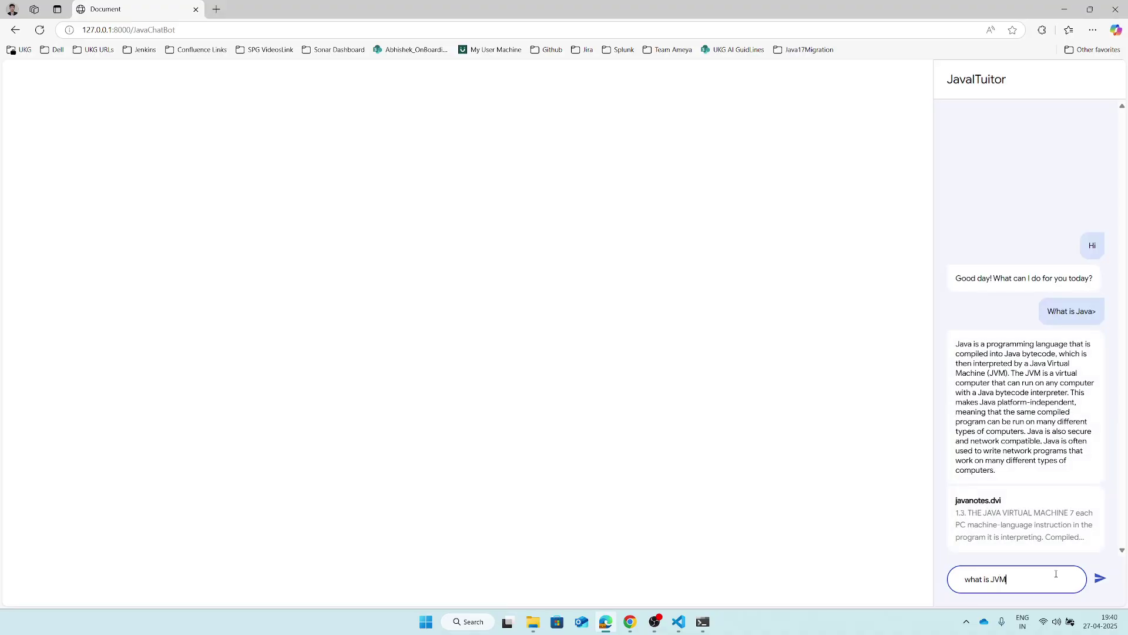
pyautogui.click(991, 515)
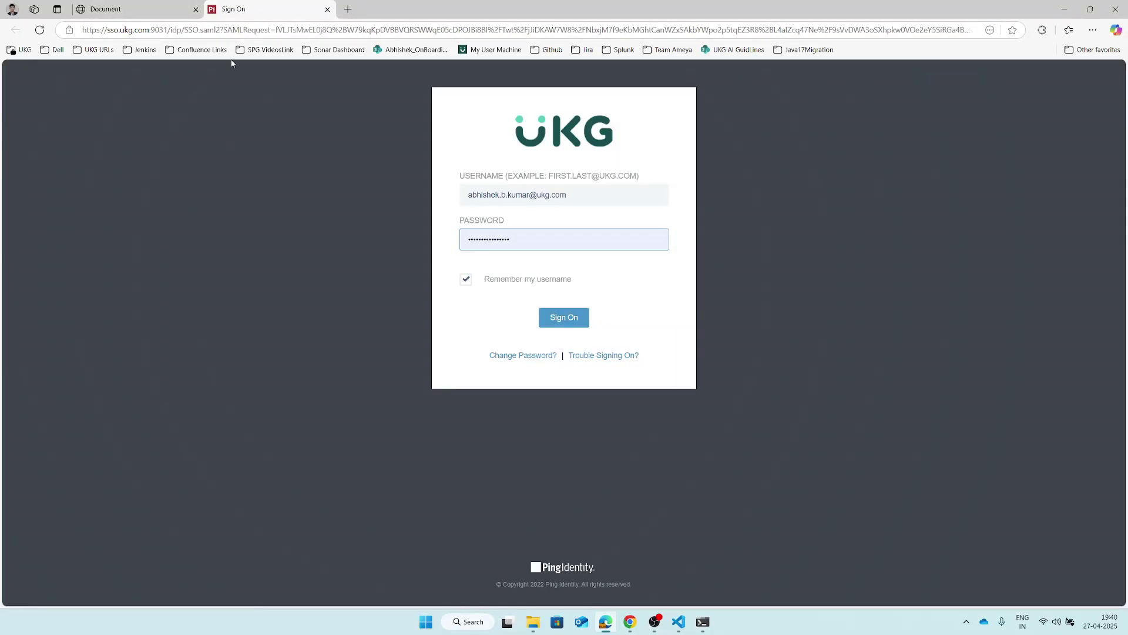
pyautogui.click(328, 9)
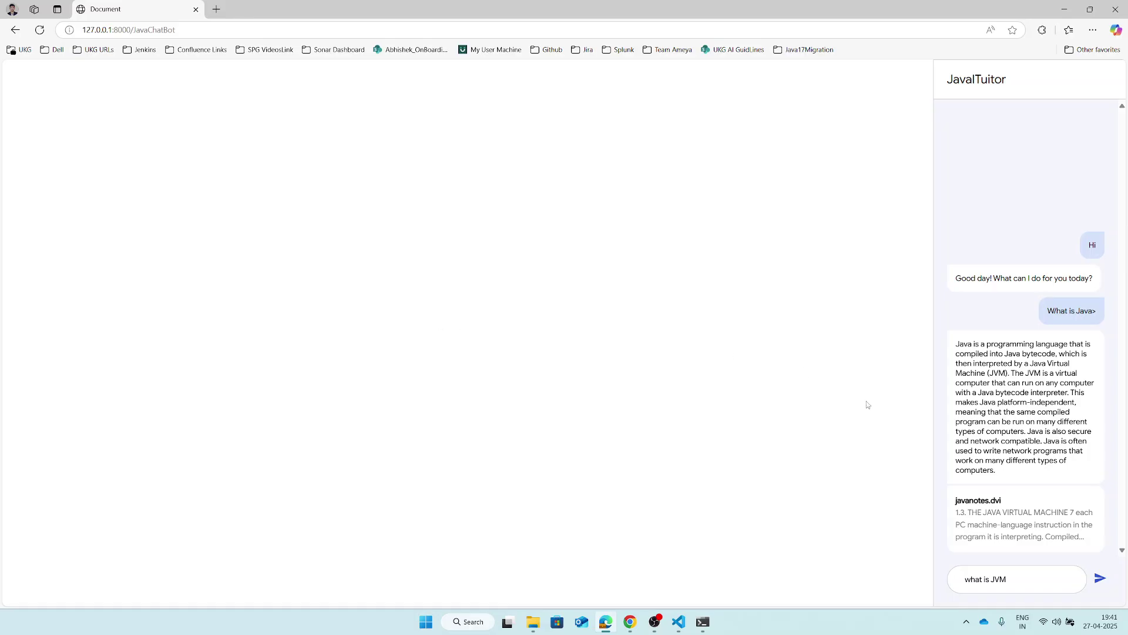
# Send the question "what is JVM" in the JavaITuitor chat, followed by the message "JRe".
pyautogui.click(1009, 579)
pyautogui.press('Return')
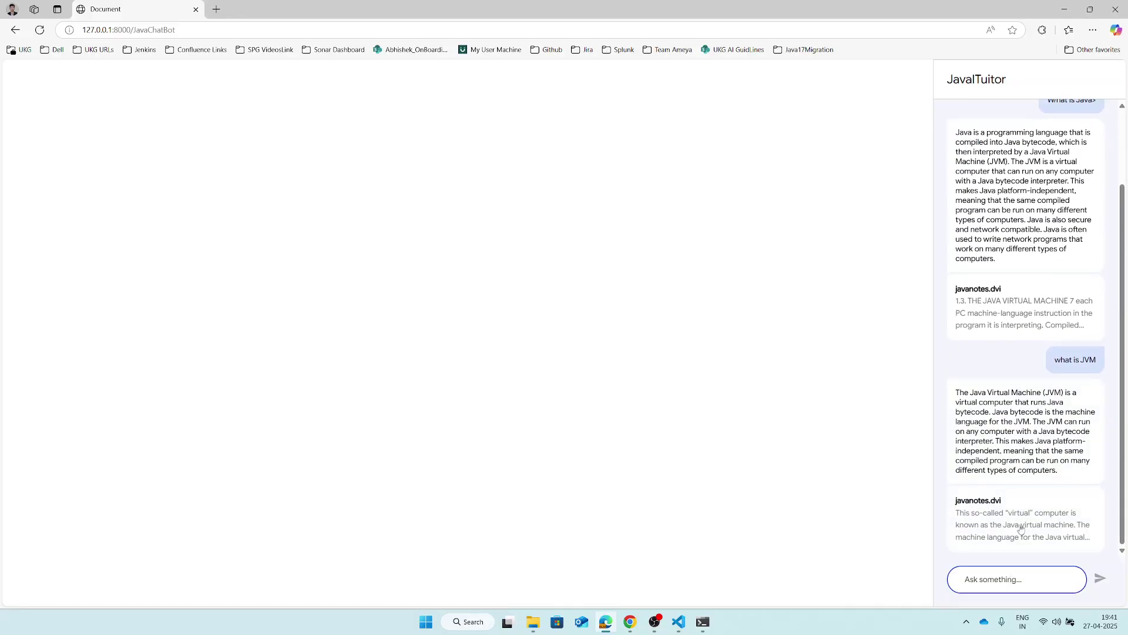
pyautogui.moveTo(1000, 393); pyautogui.dragTo(1045, 393)
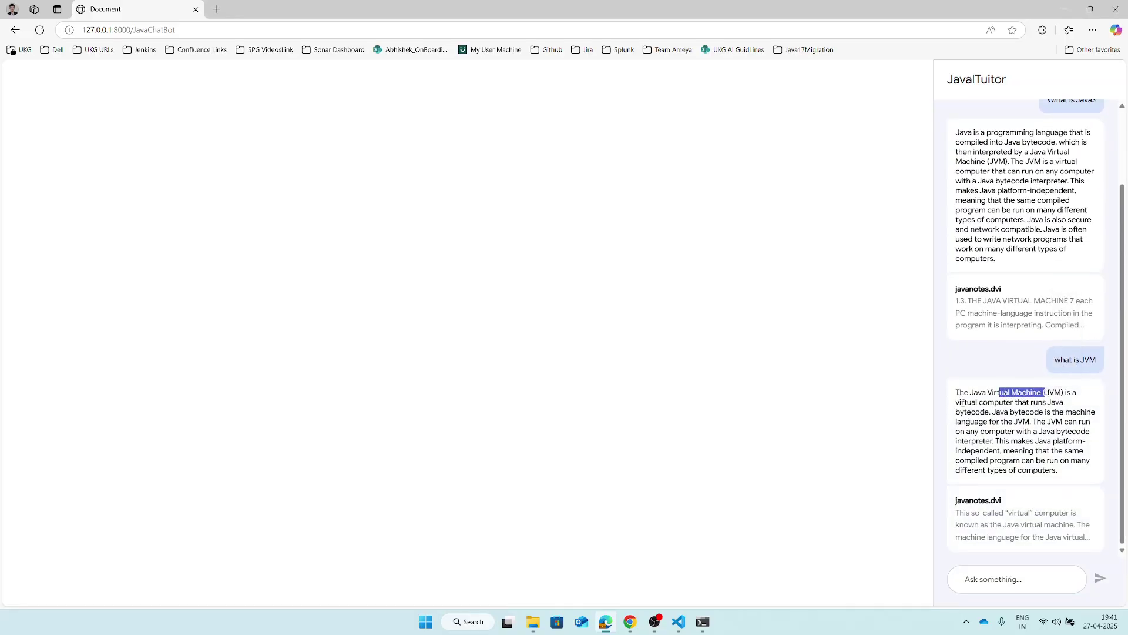
pyautogui.click(1006, 573)
pyautogui.write('JRe')
pyautogui.press('Return')
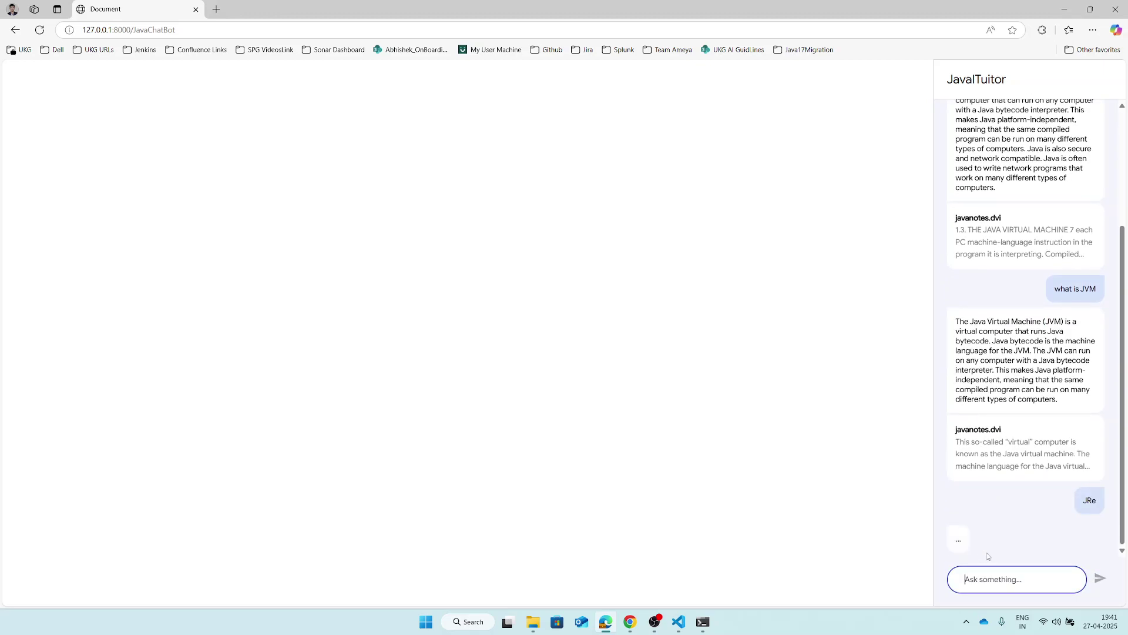
# Ask the chatbot "what is lambda expressin?" and "what is literals?".
pyautogui.write('what is lambda exo')
pyautogui.press('BackSpace')
pyautogui.write('pressin?')
pyautogui.press('Return')
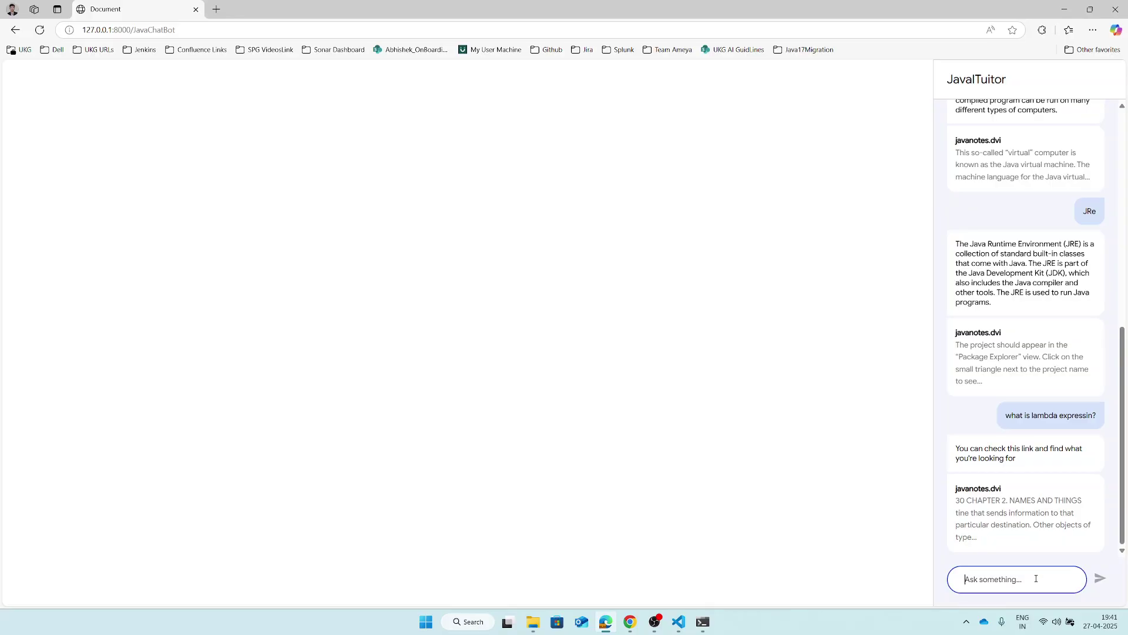
pyautogui.write('what is literals>')
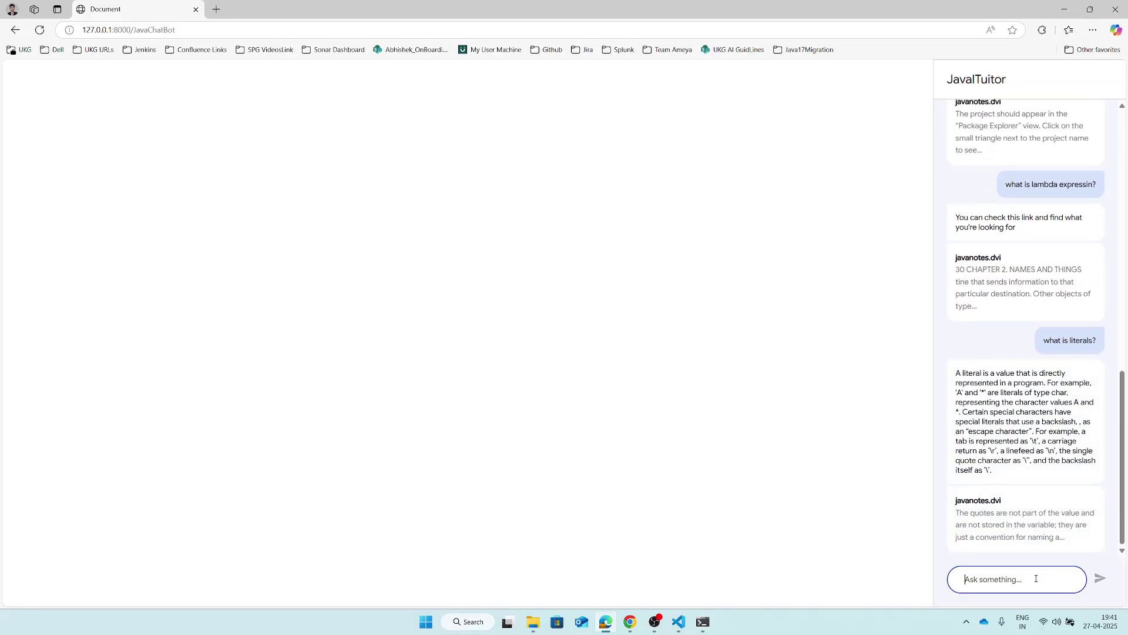
# Ask the chatbot "write a basic program in java?".
pyautogui.write('write a basu')
pyautogui.press('BackSpace')
pyautogui.write('ic program in java?')
pyautogui.press('Return')
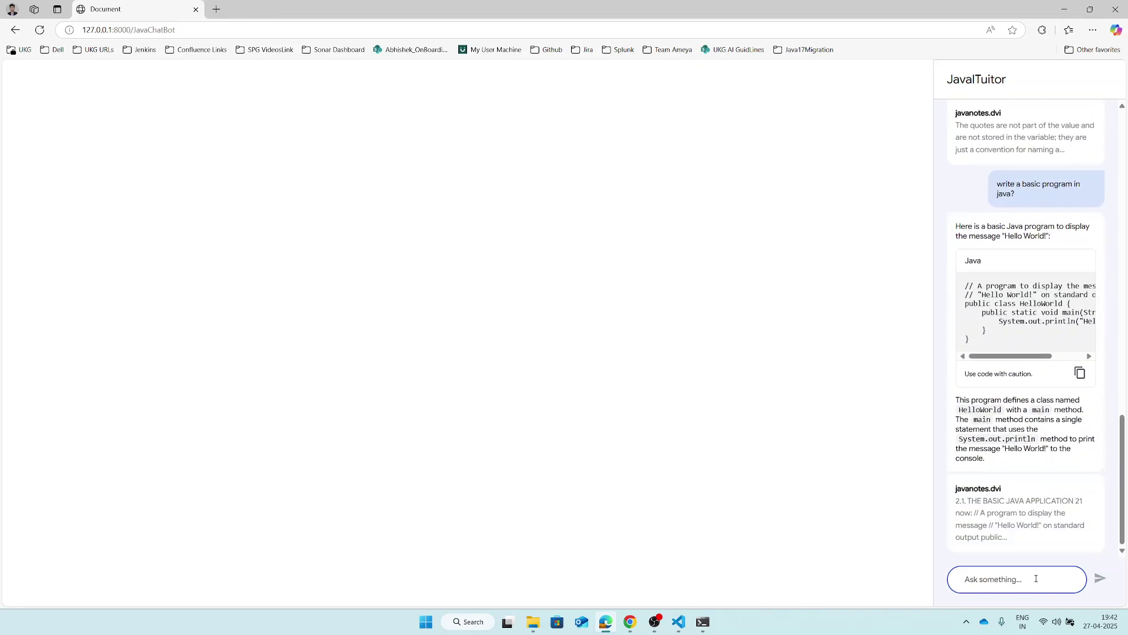
# Read through the Java code in the chatbot's latest answer and the explanation beneath it.
pyautogui.moveTo(973, 286); pyautogui.dragTo(1076, 286)
pyautogui.moveTo(1013, 361); pyautogui.dragTo(987, 361)
pyautogui.click(970, 303)
pyautogui.moveTo(970, 304); pyautogui.dragTo(1068, 304)
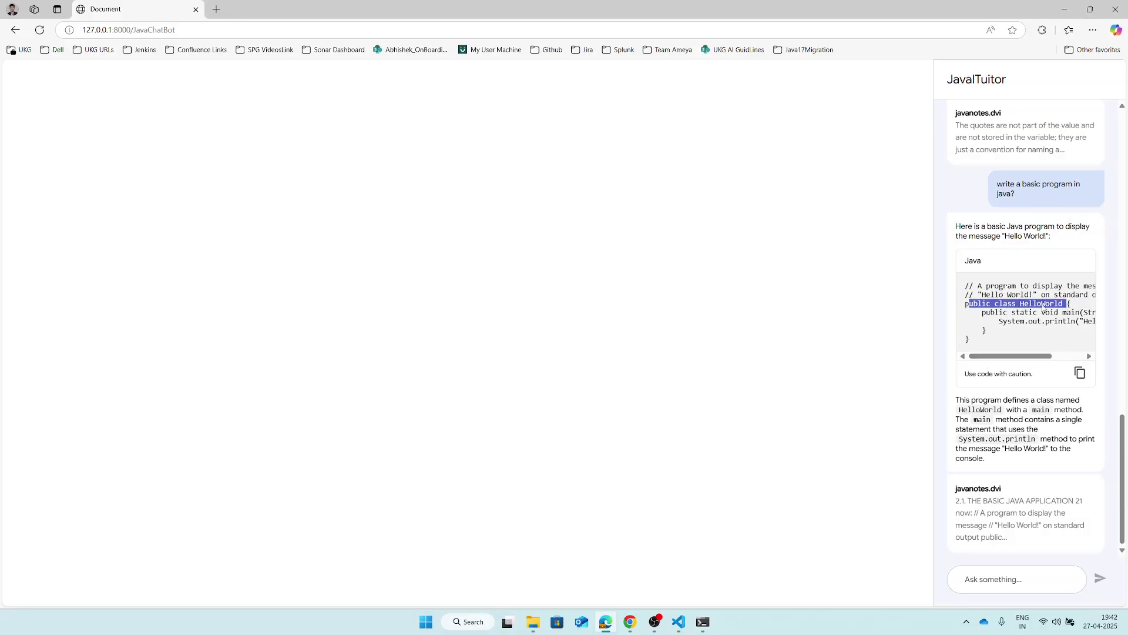
pyautogui.moveTo(978, 313); pyautogui.dragTo(1063, 314)
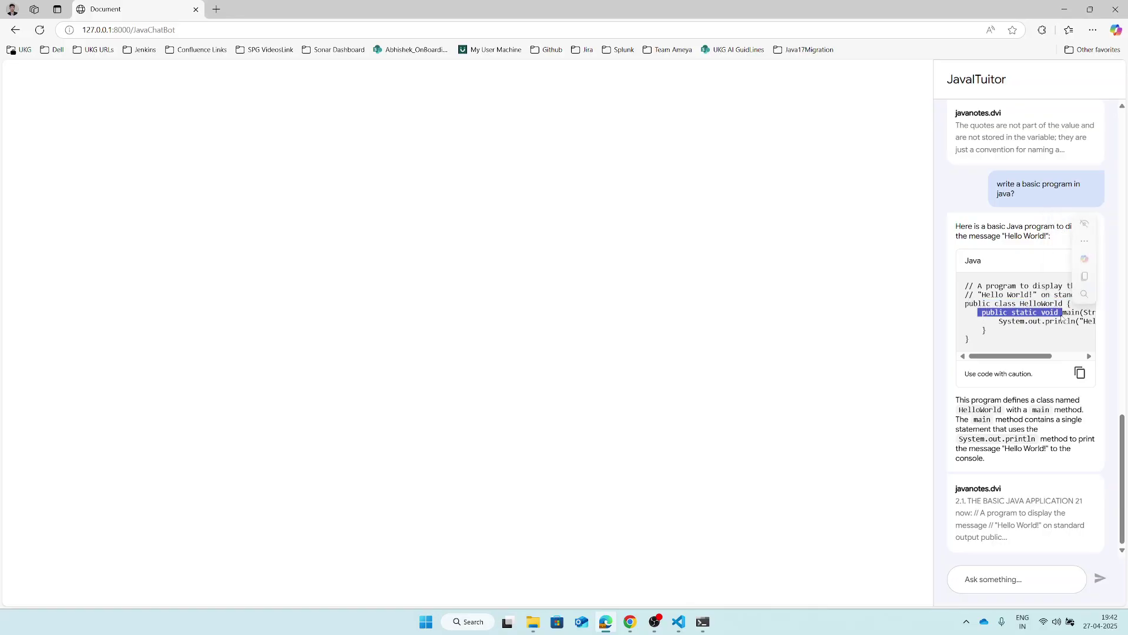
pyautogui.moveTo(1007, 357)
pyautogui.mouseDown()
pyautogui.moveTo(1037, 357)
pyautogui.moveTo(992, 362)
pyautogui.mouseUp()
pyautogui.moveTo(955, 401); pyautogui.dragTo(1042, 402)
pyautogui.moveTo(968, 408); pyautogui.dragTo(1049, 410)
pyautogui.moveTo(973, 419); pyautogui.dragTo(1078, 419)
pyautogui.moveTo(958, 429); pyautogui.dragTo(1037, 429)
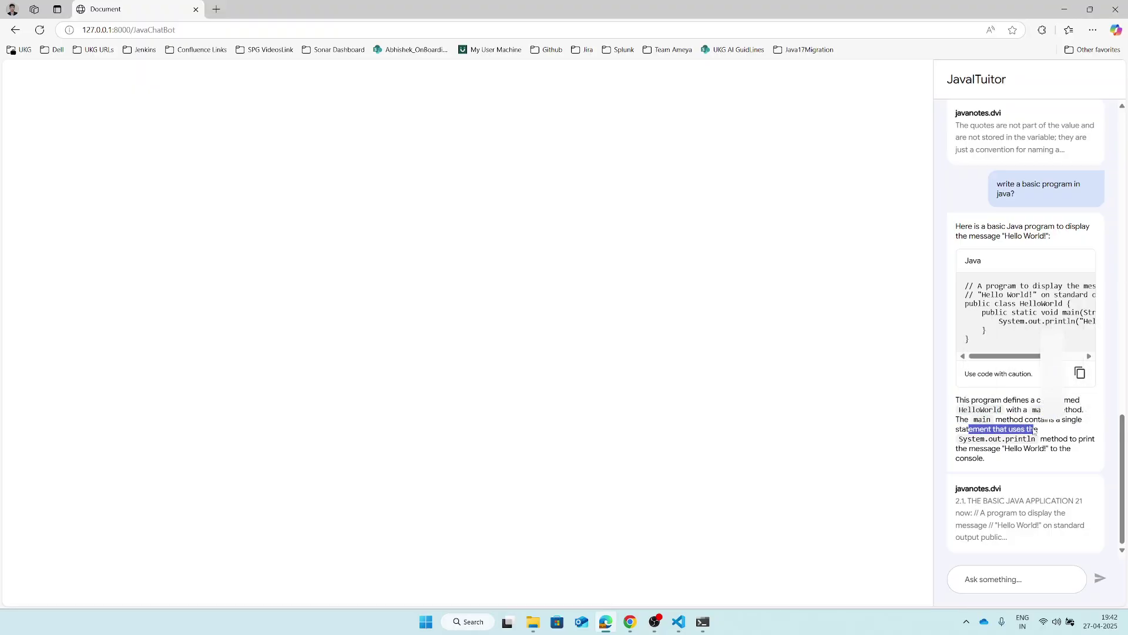
pyautogui.moveTo(959, 438); pyautogui.dragTo(1063, 439)
pyautogui.moveTo(956, 448); pyautogui.dragTo(1023, 448)
pyautogui.scroll(5, 1040, 483)
pyautogui.scroll(-5, 1040, 483)
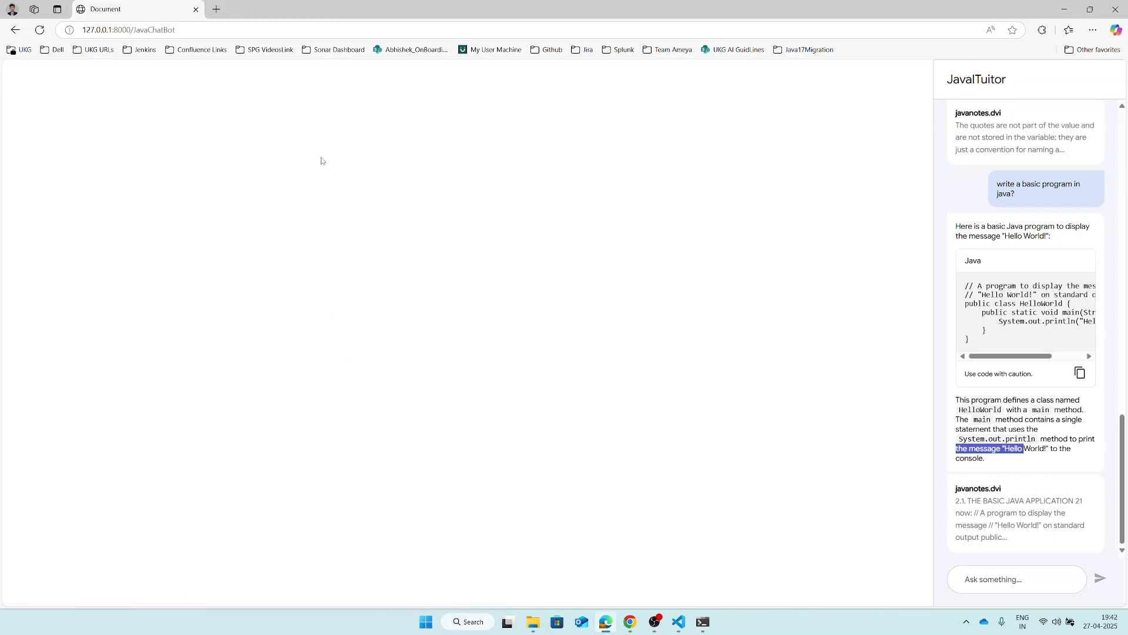
# Switch to VS Code and copy the entire index.html code into a new text file.
pyautogui.click(1064, 9)
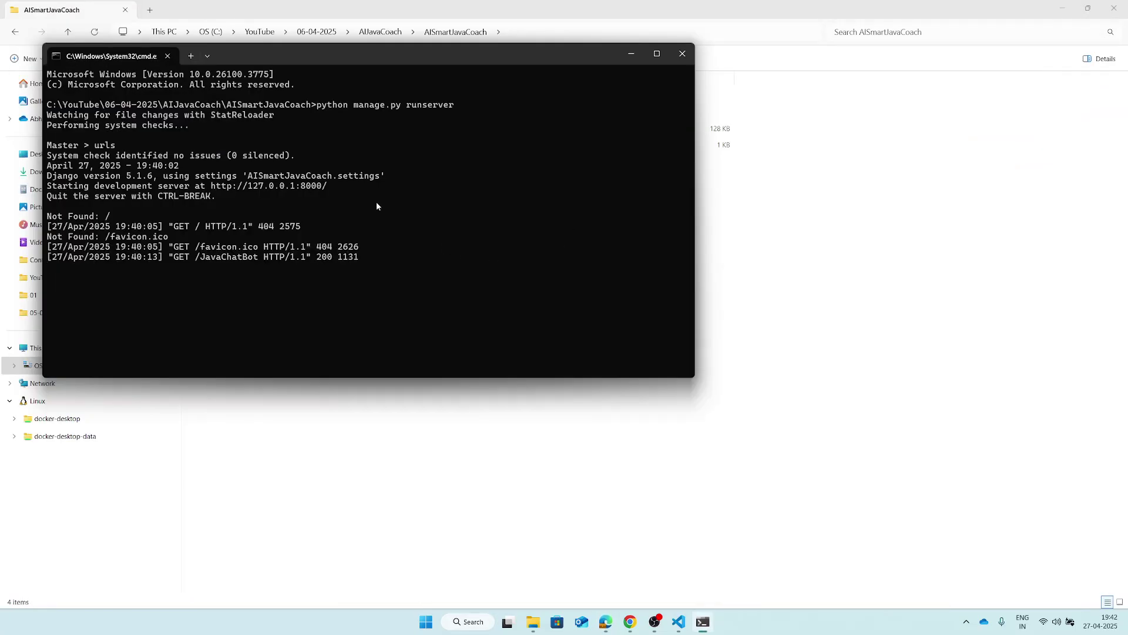
pyautogui.click(677, 623)
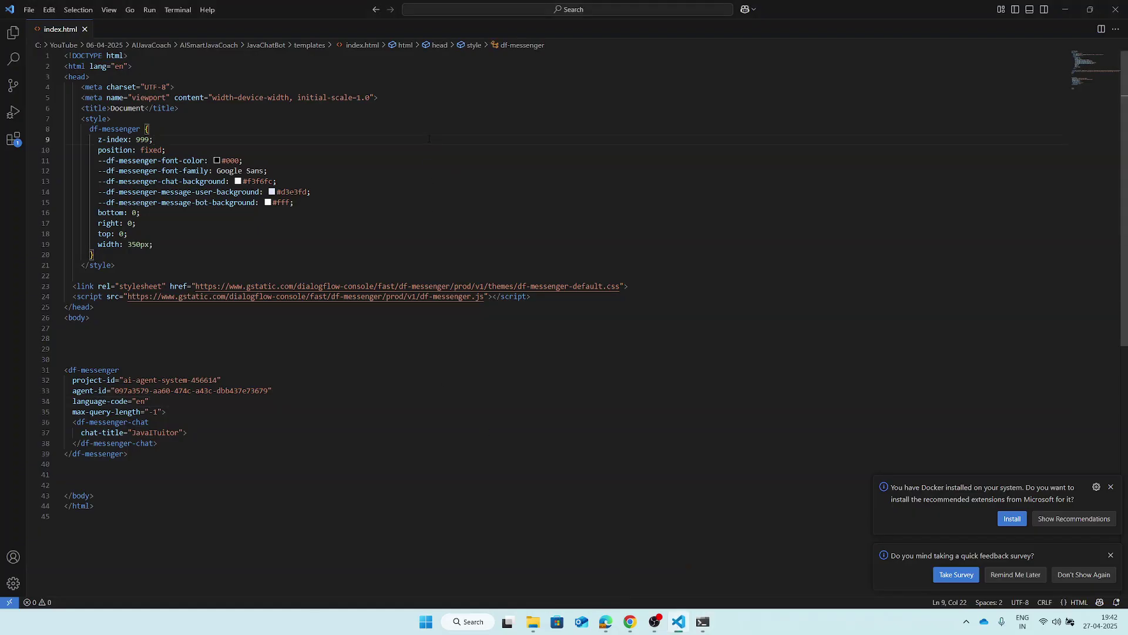
pyautogui.hotkey('ctrl', 'a')
pyautogui.hotkey('ctrl', 'c')
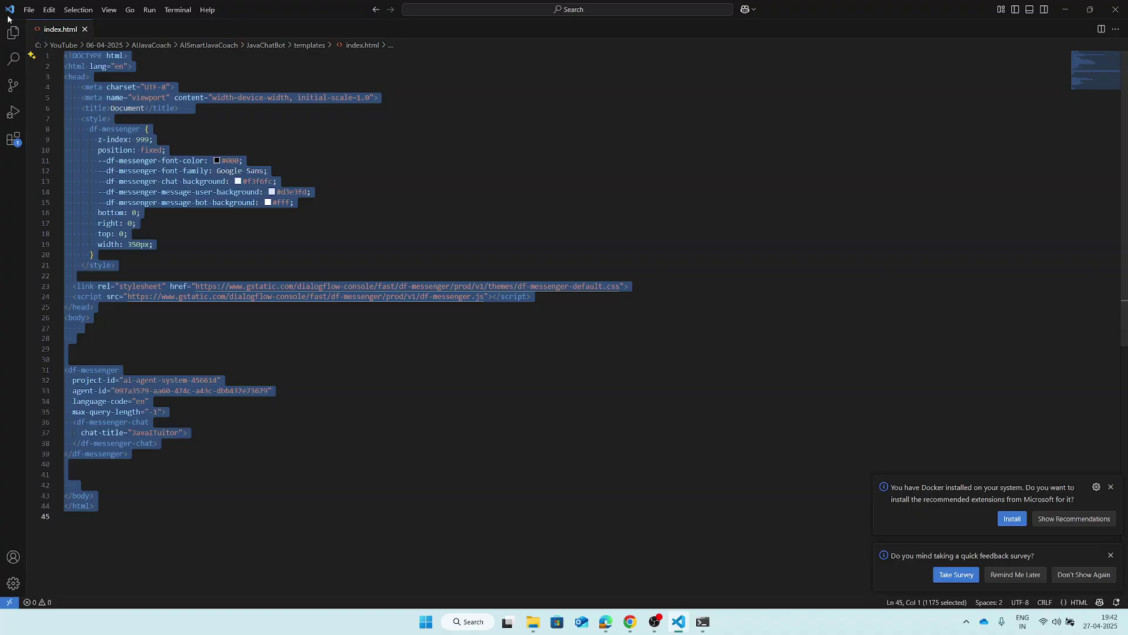
pyautogui.click(48, 10)
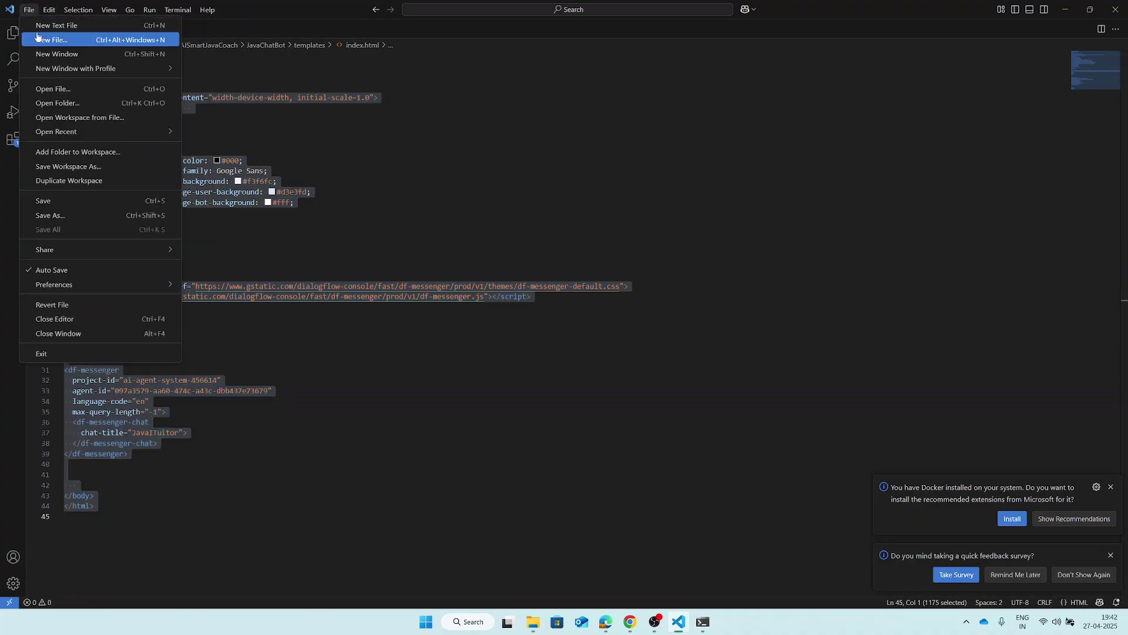
pyautogui.click(40, 26)
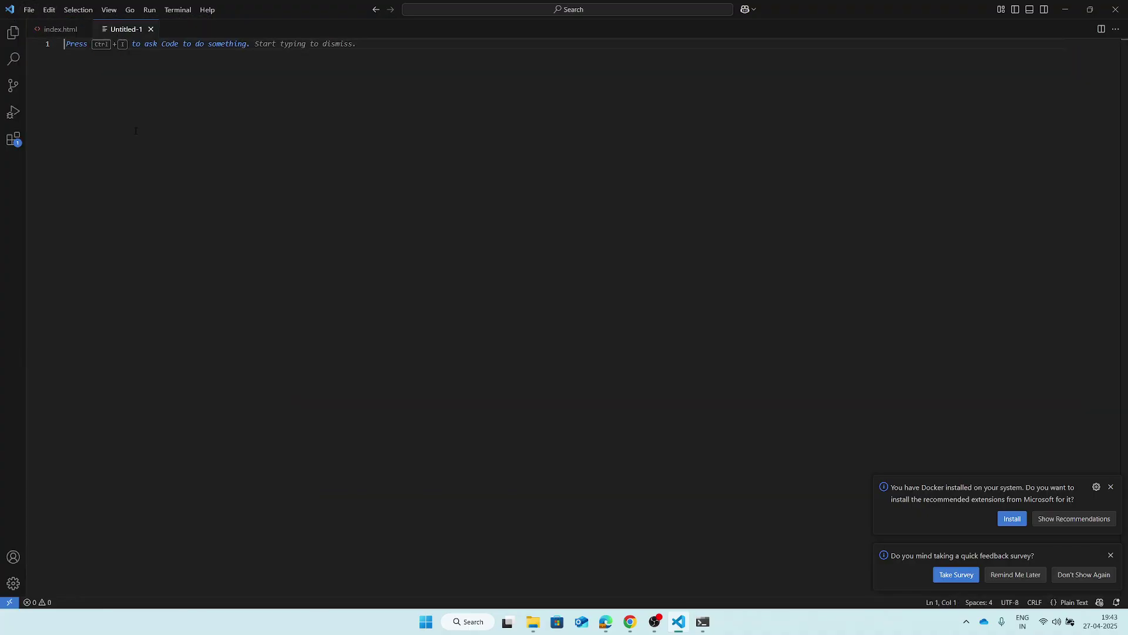
pyautogui.hotkey('ctrl', 'v')
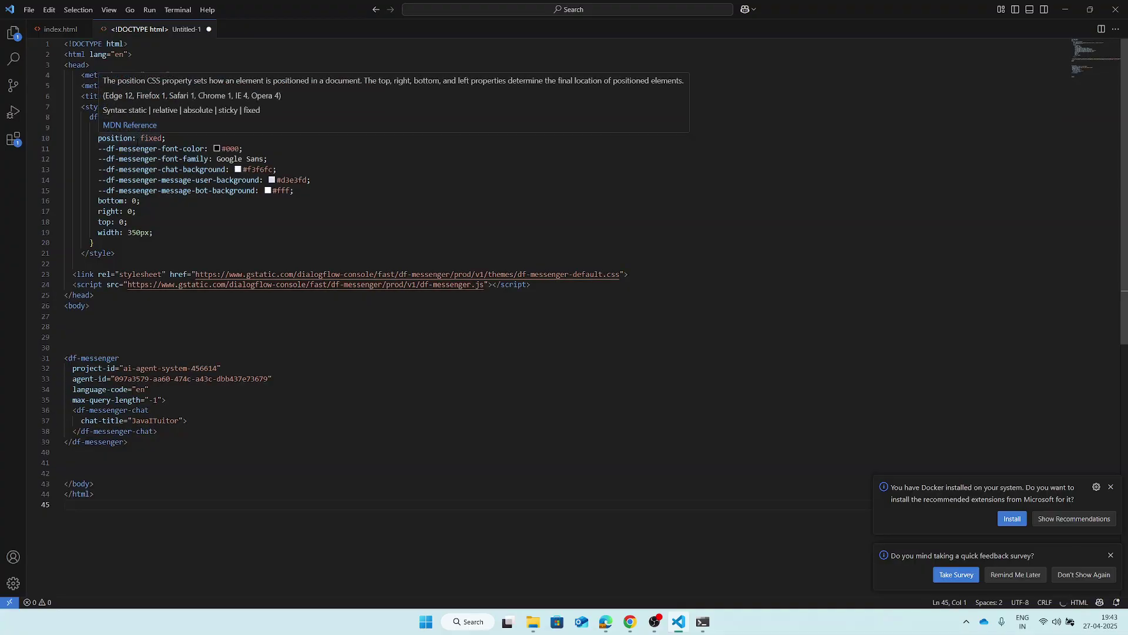
pyautogui.write('s')
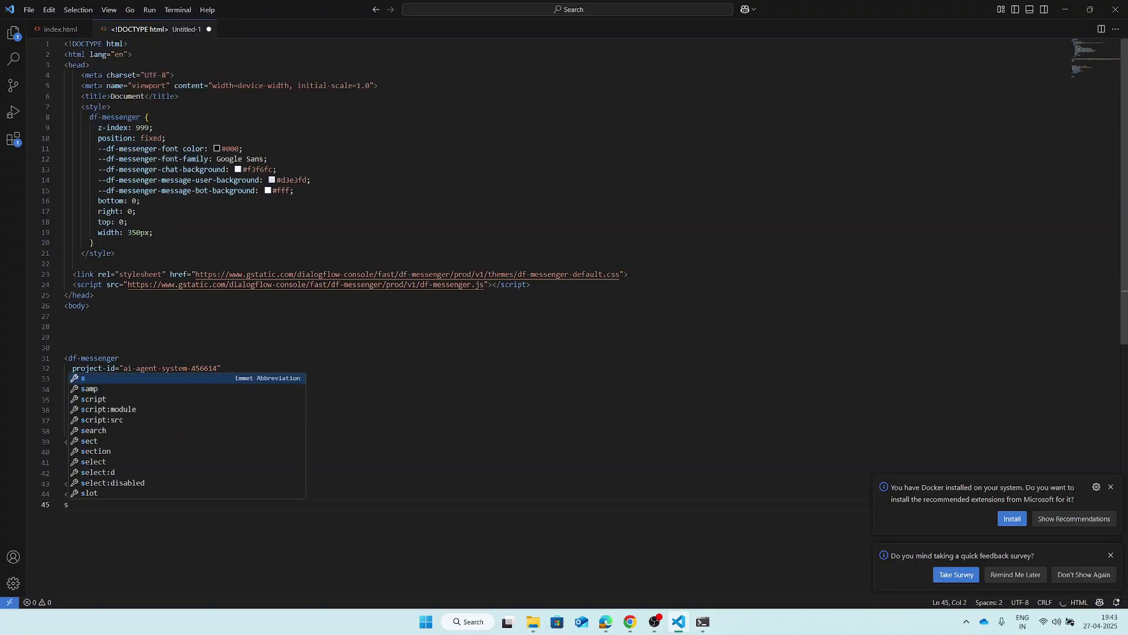
pyautogui.press('BackSpace')
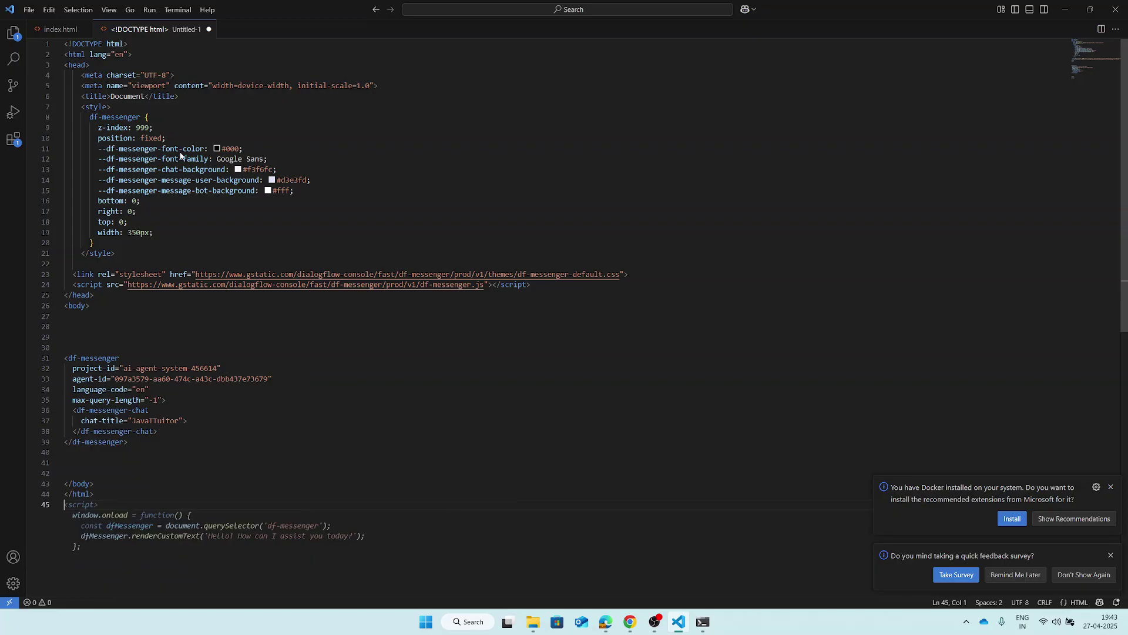
# Save the new file as an HTML file named test in the C:\YouTube folder.
pyautogui.hotkey('ctrl', 's')
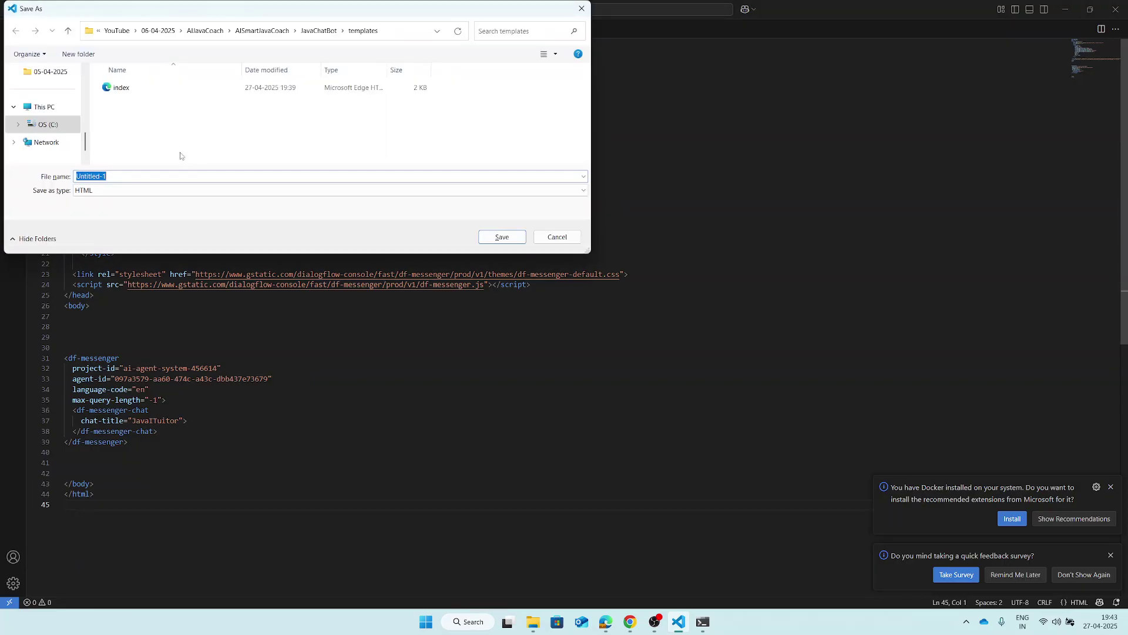
pyautogui.click(158, 31)
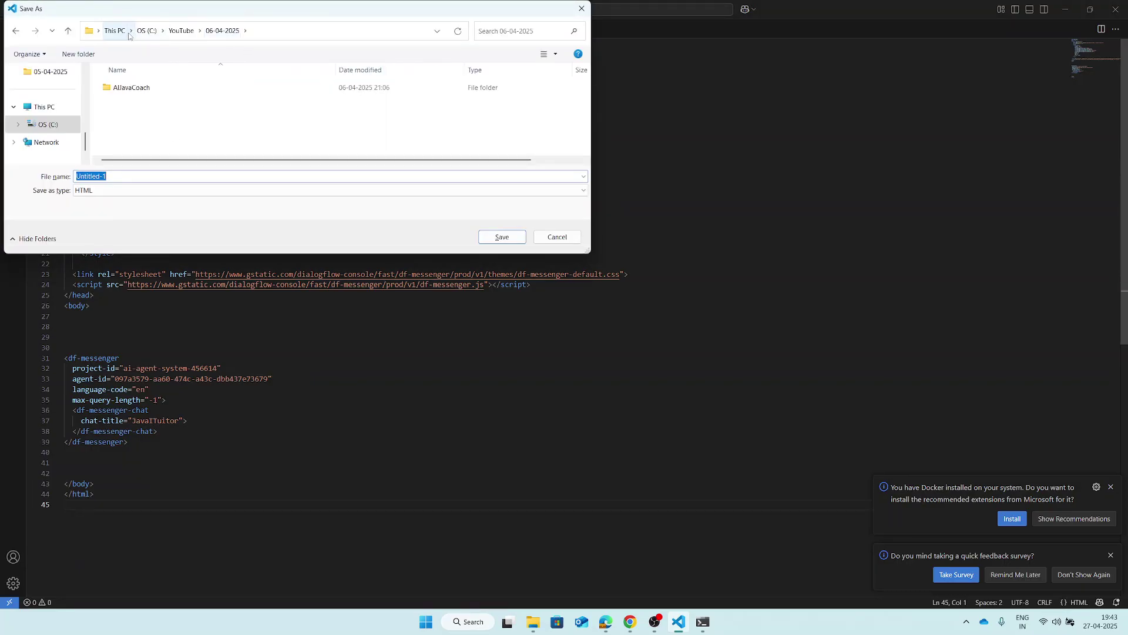
pyautogui.click(181, 31)
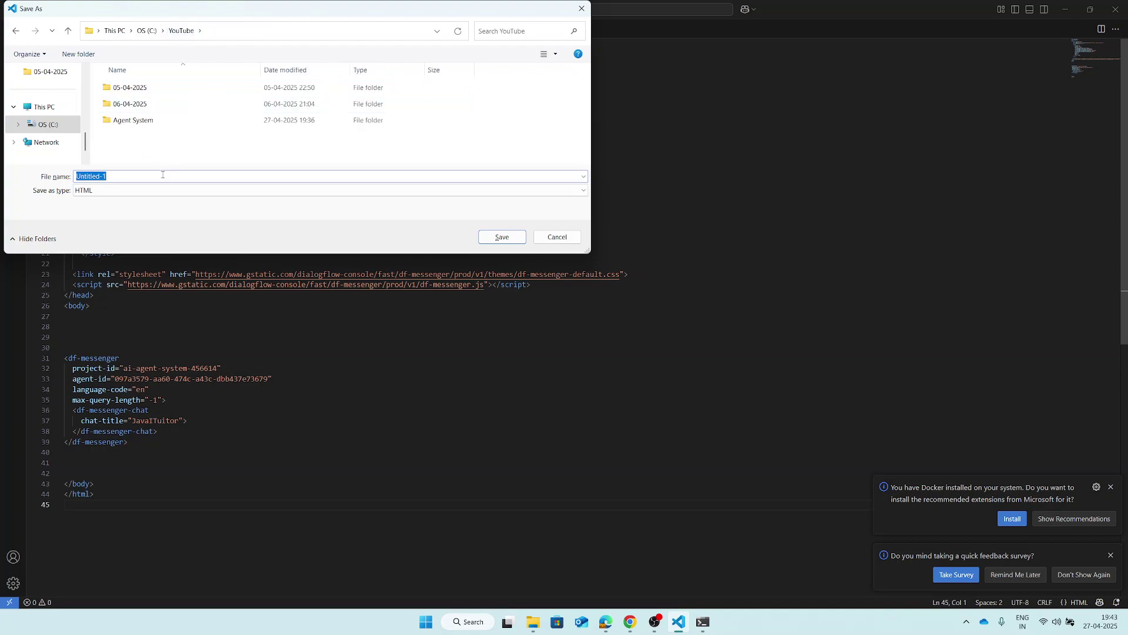
pyautogui.write('test')
pyautogui.press('Return')
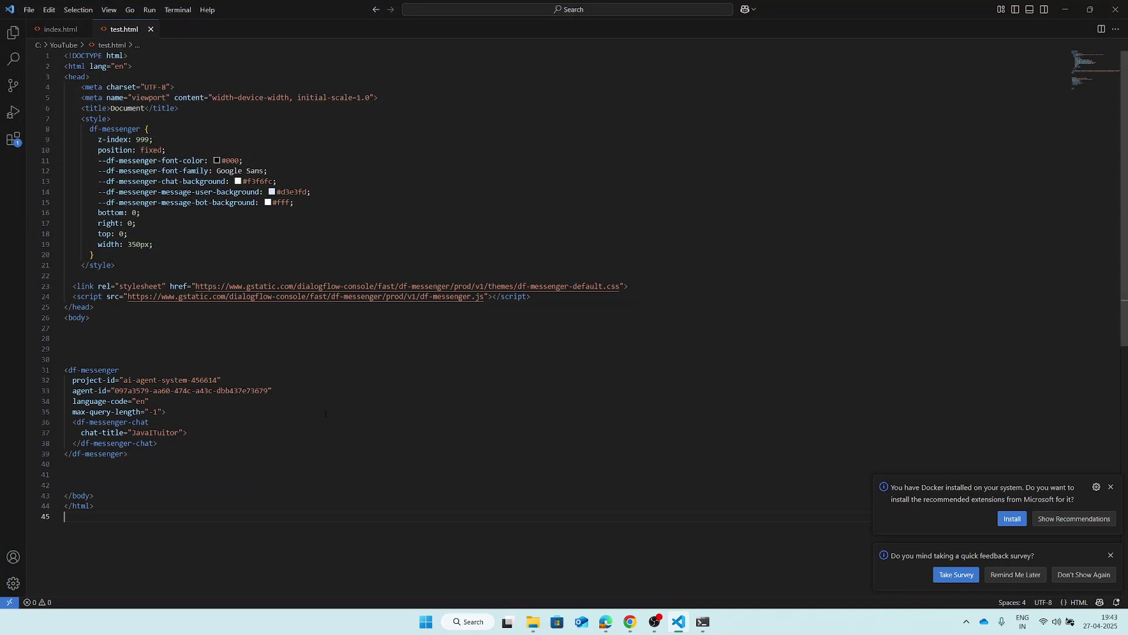
# Reveal test.html in File Explorer, open it in the browser and send "hi" in its chat.
pyautogui.rightClick(119, 29)
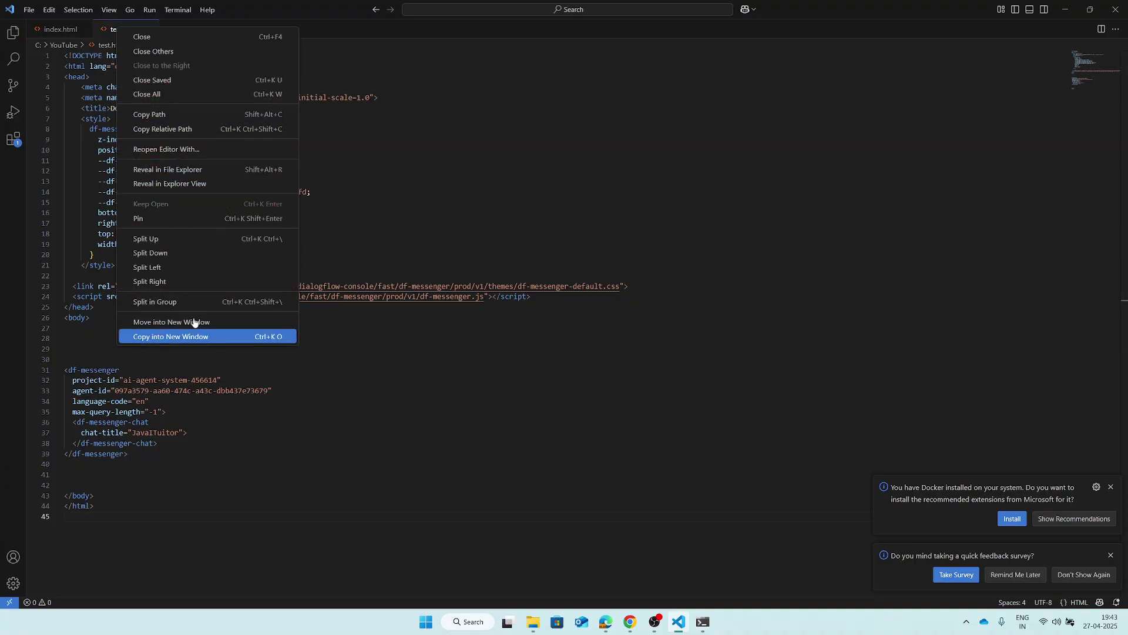
pyautogui.click(168, 169)
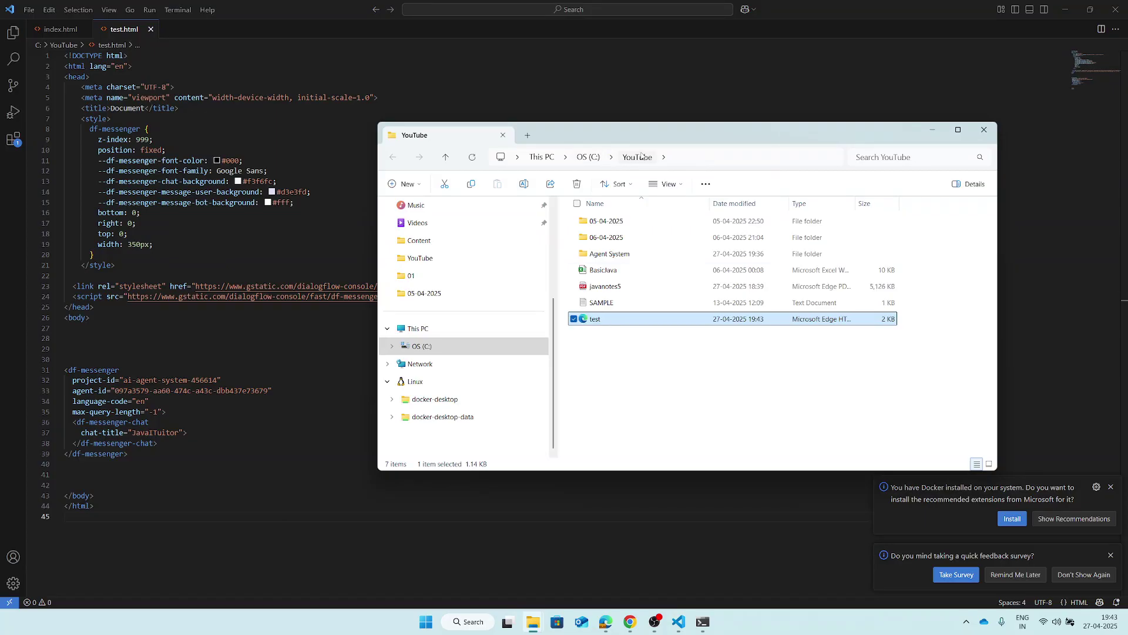
pyautogui.doubleClick(601, 319)
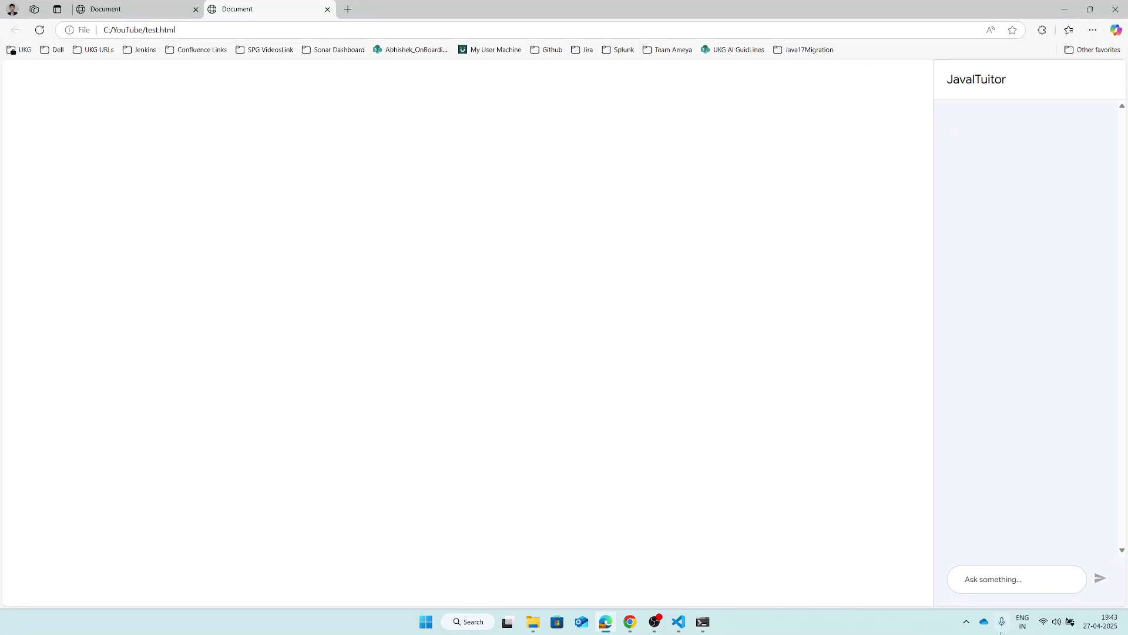
pyautogui.click(1006, 585)
pyautogui.write('hi')
pyautogui.press('Return')
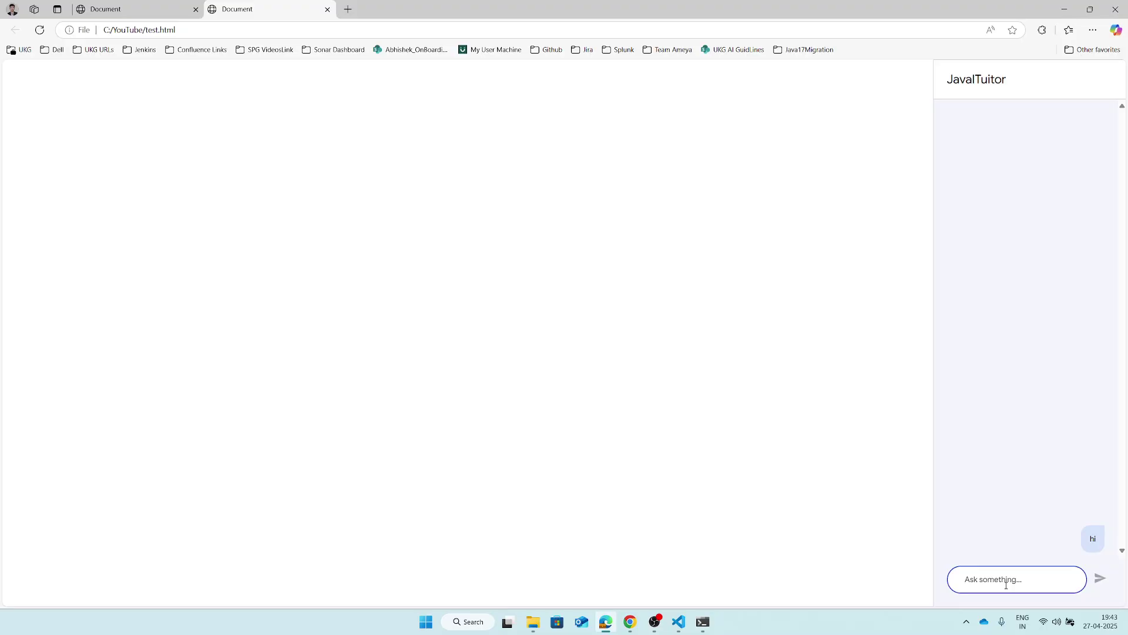
# Check the df-messenger stylesheet and script references in test.html, and return to the page in the browser.
pyautogui.click(680, 622)
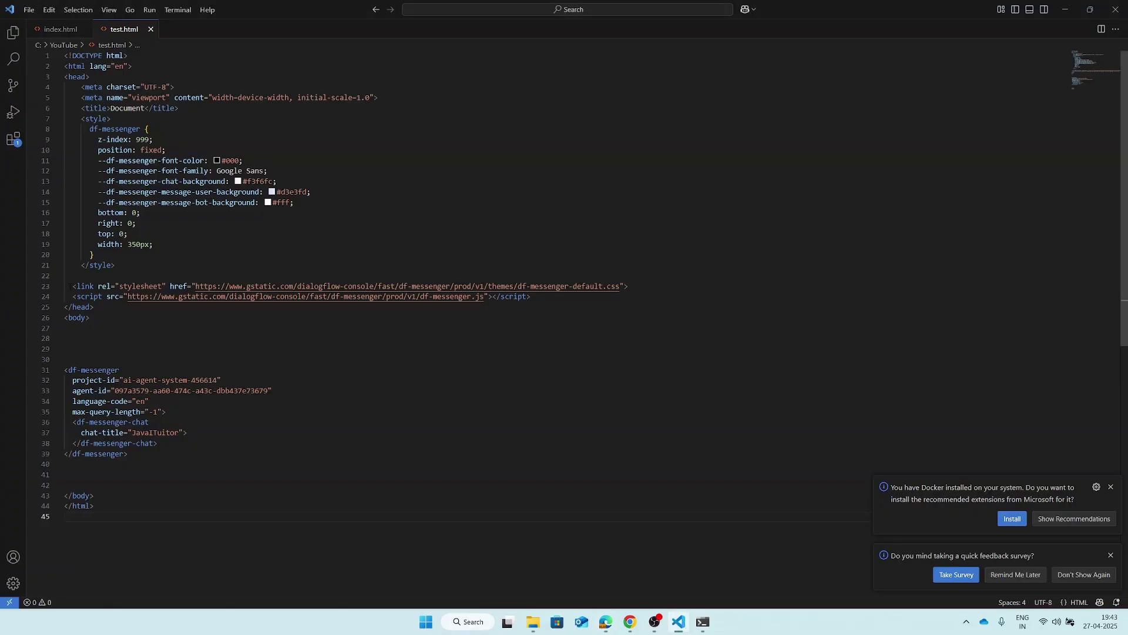
pyautogui.moveTo(71, 286)
pyautogui.mouseDown()
pyautogui.moveTo(565, 287)
pyautogui.moveTo(66, 277)
pyautogui.mouseUp()
pyautogui.moveTo(535, 297); pyautogui.dragTo(64, 296)
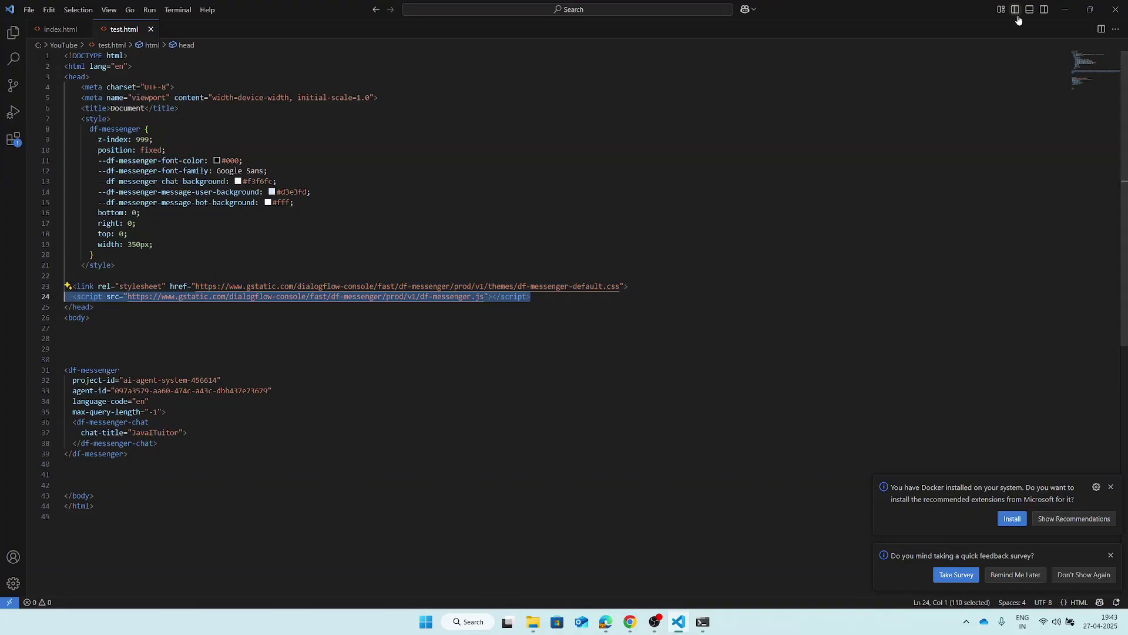
pyautogui.click(1065, 10)
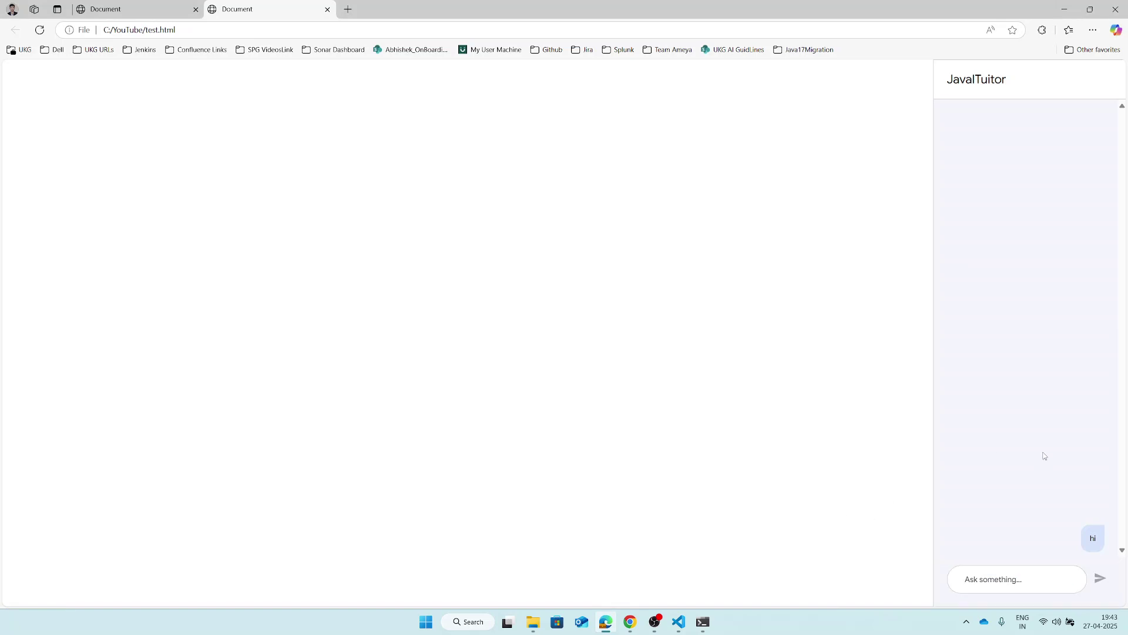
pyautogui.press('XF86AudioRaiseVolume')
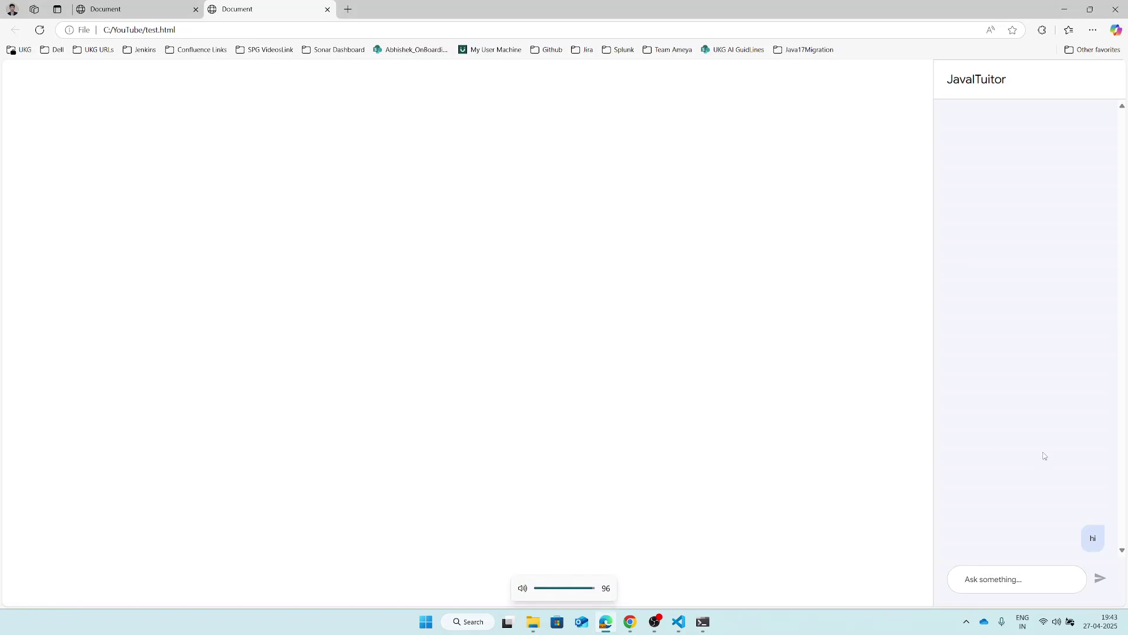
# Copy the test page's address and open file:///C:/YouTube/test.html in a new Chrome tab.
pyautogui.click(327, 27)
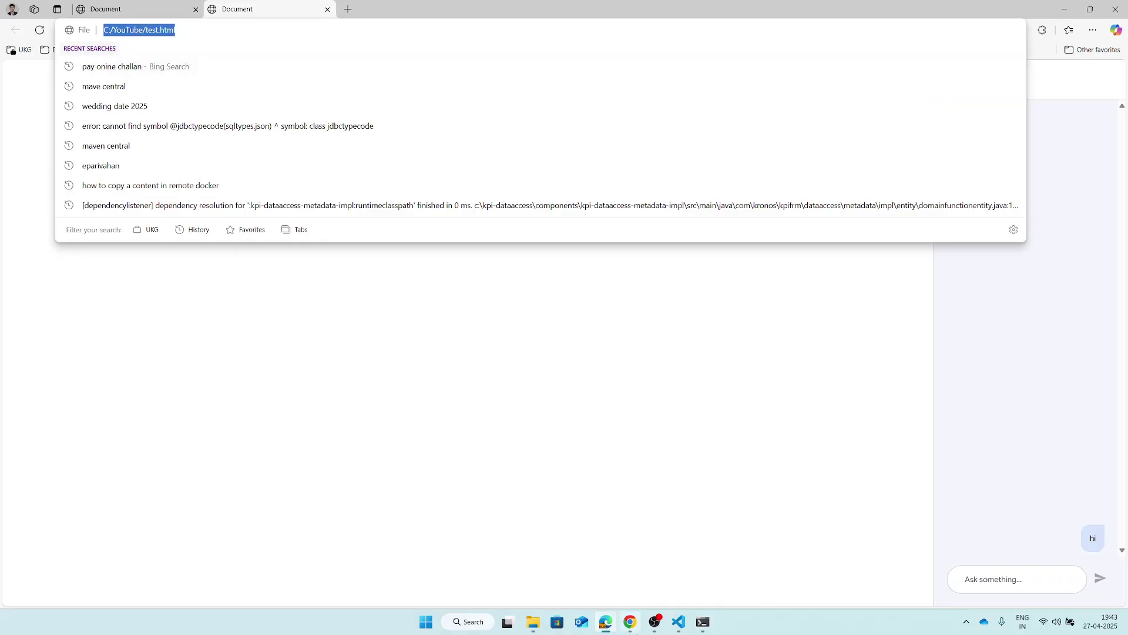
pyautogui.click(630, 622)
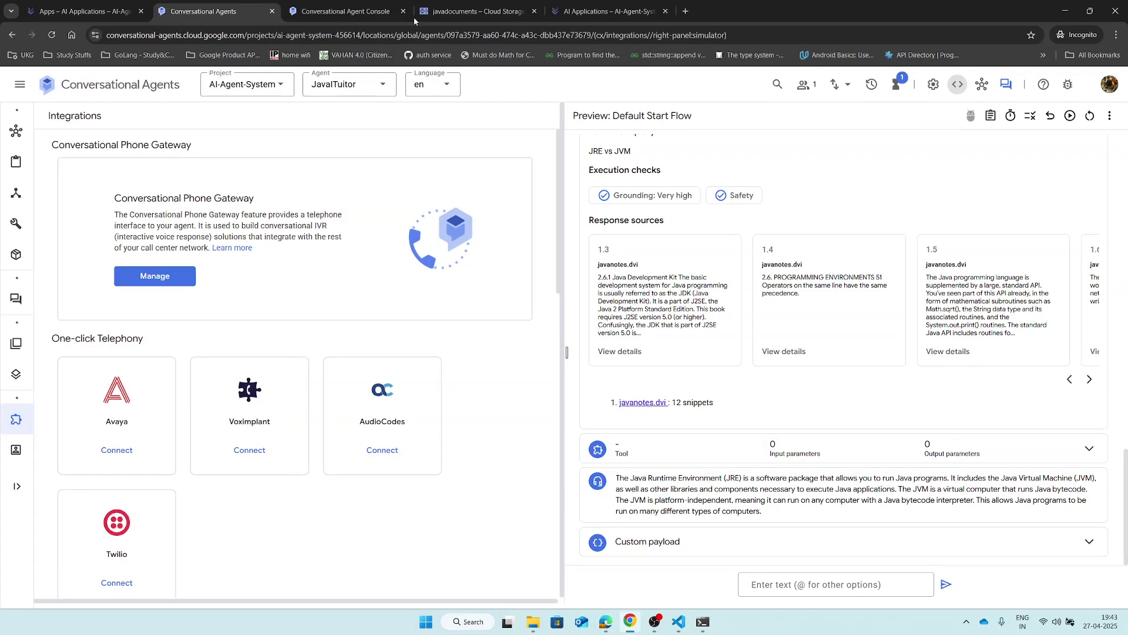
pyautogui.click(684, 11)
pyautogui.write('file:///C:/YouTube/test.html')
pyautogui.press('Return')
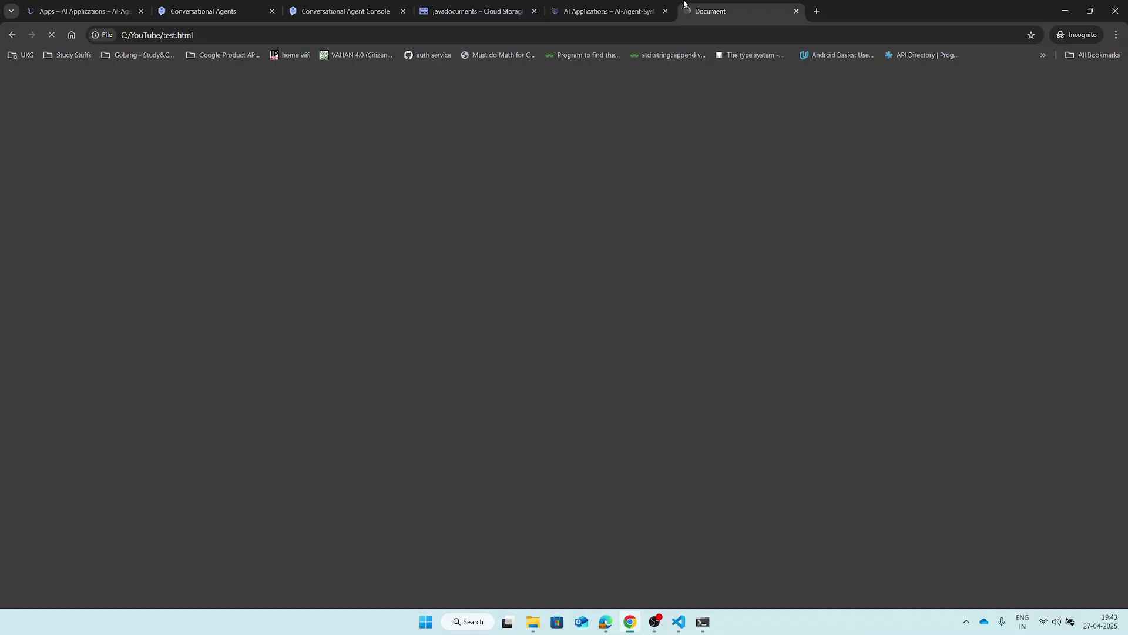
pyautogui.press('XF86AudioLowerVolume')
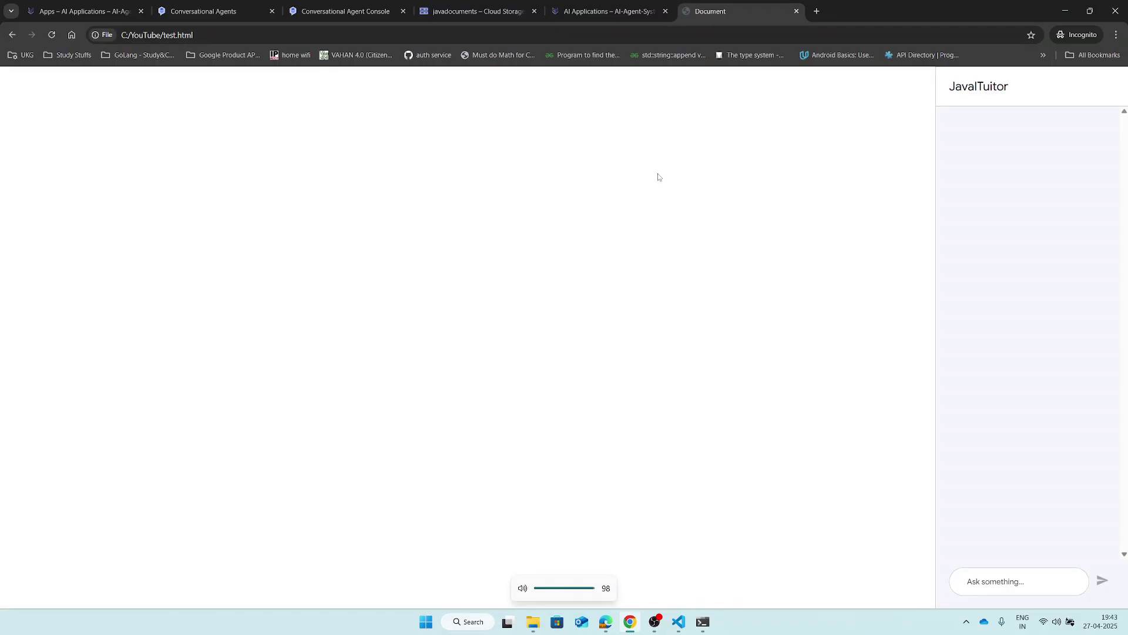
# Open the developer console for the test page and send "Hi" in the chat.
pyautogui.press('F12')
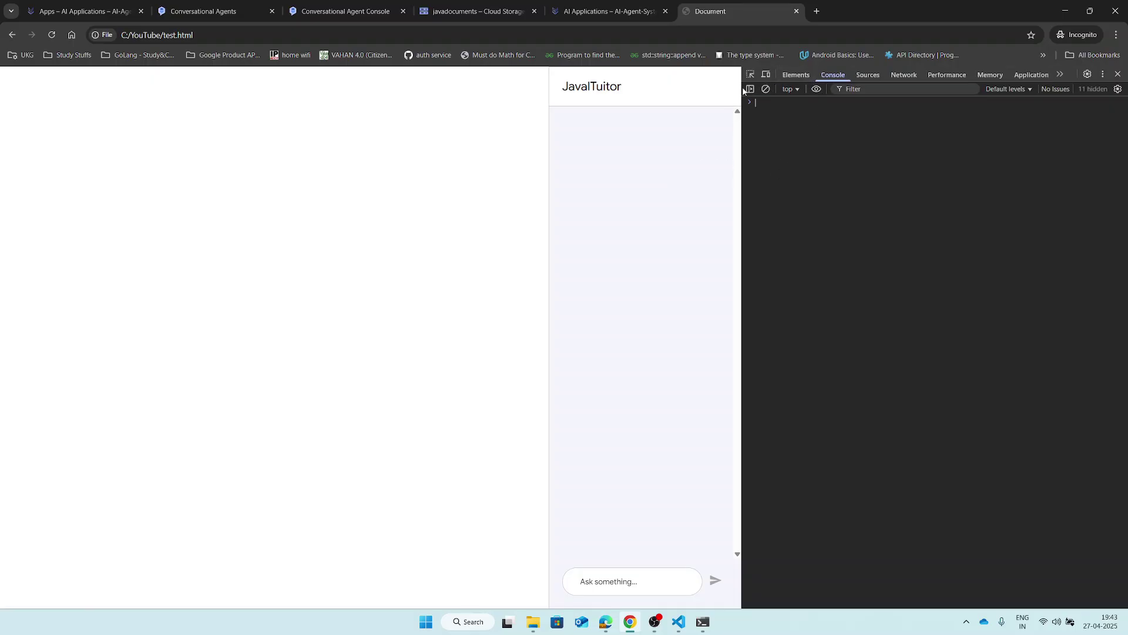
pyautogui.click(640, 575)
pyautogui.write('Hi')
pyautogui.press('Return')
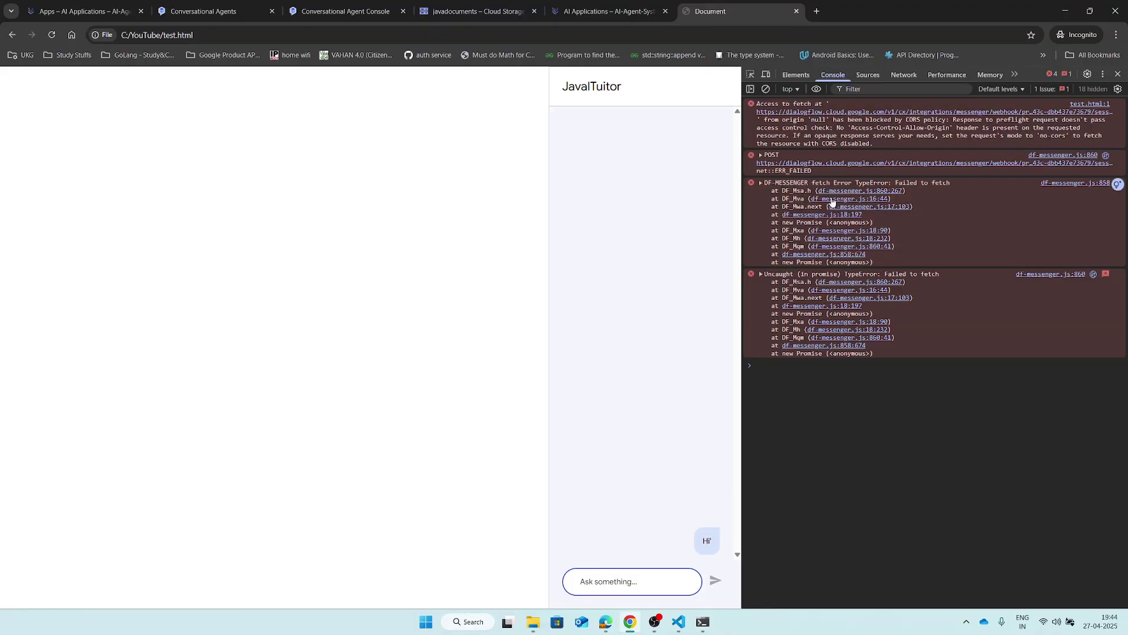
# Examine the first fetch error in the console for the request's origin and the reason it was blocked.
pyautogui.moveTo(786, 121); pyautogui.dragTo(947, 122)
pyautogui.click(928, 122)
pyautogui.click(948, 124)
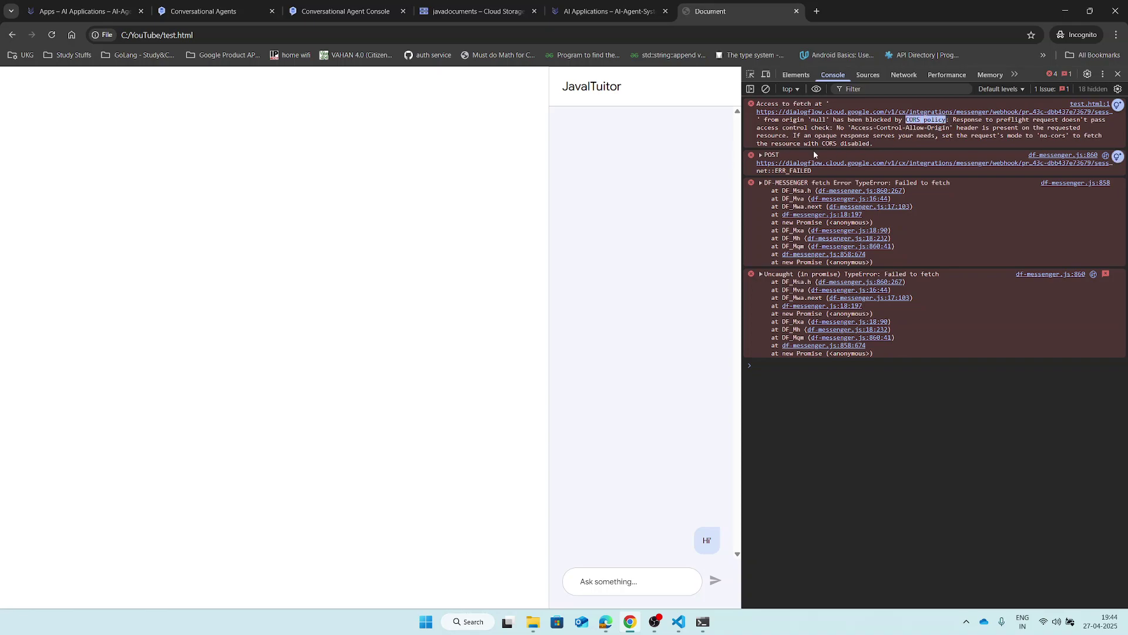
pyautogui.moveTo(833, 120); pyautogui.dragTo(873, 122)
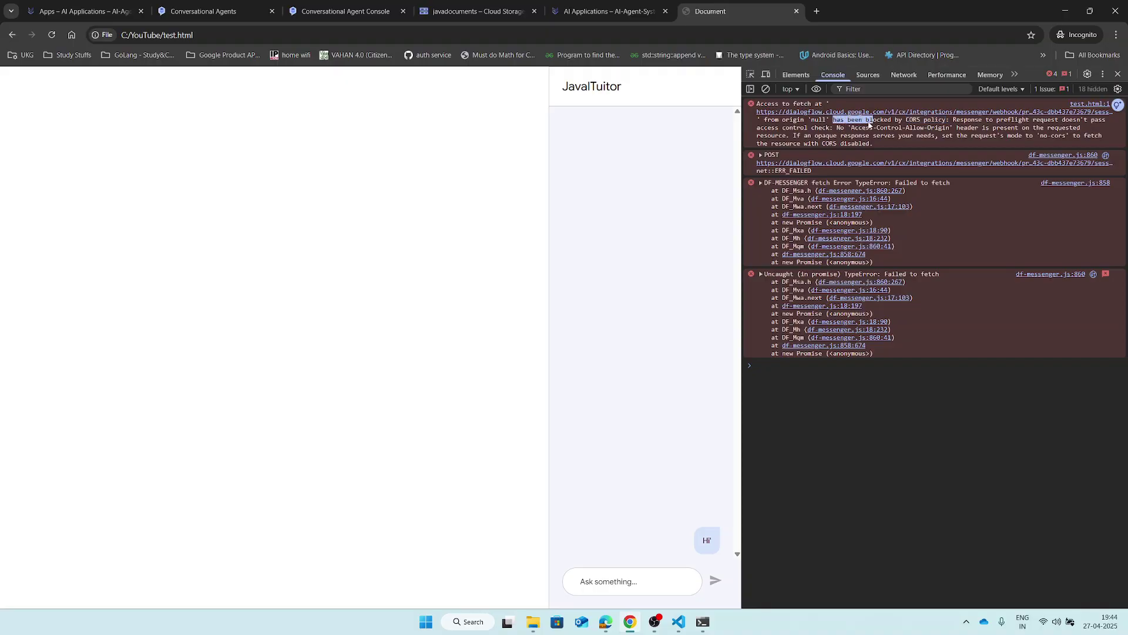
pyautogui.click(845, 119)
pyautogui.doubleClick(816, 120)
pyautogui.moveTo(867, 122); pyautogui.dragTo(896, 122)
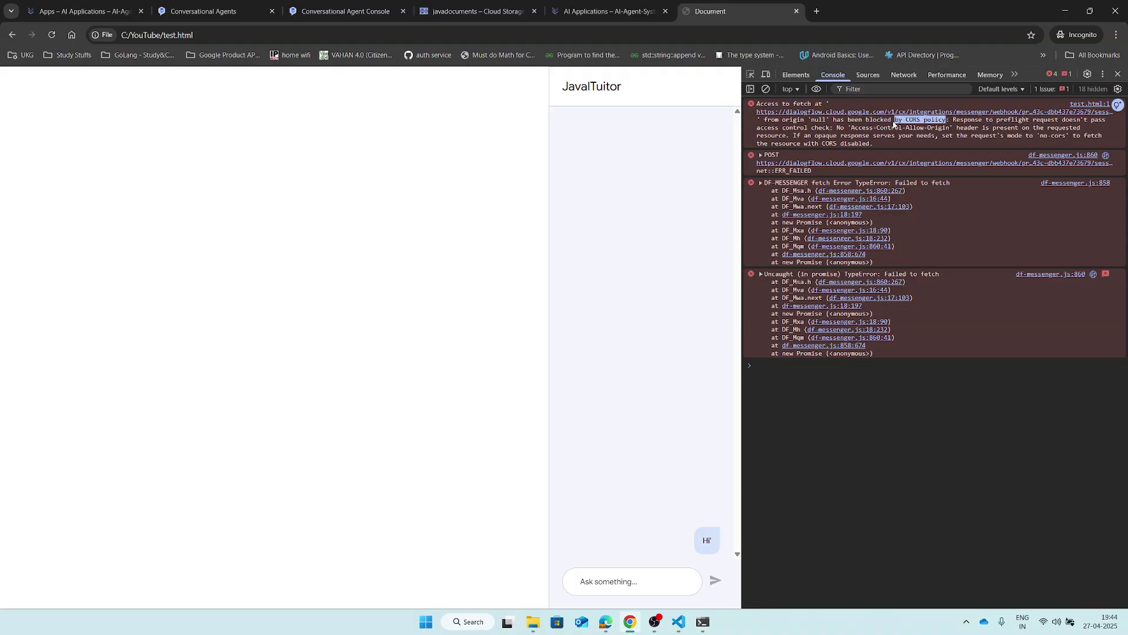